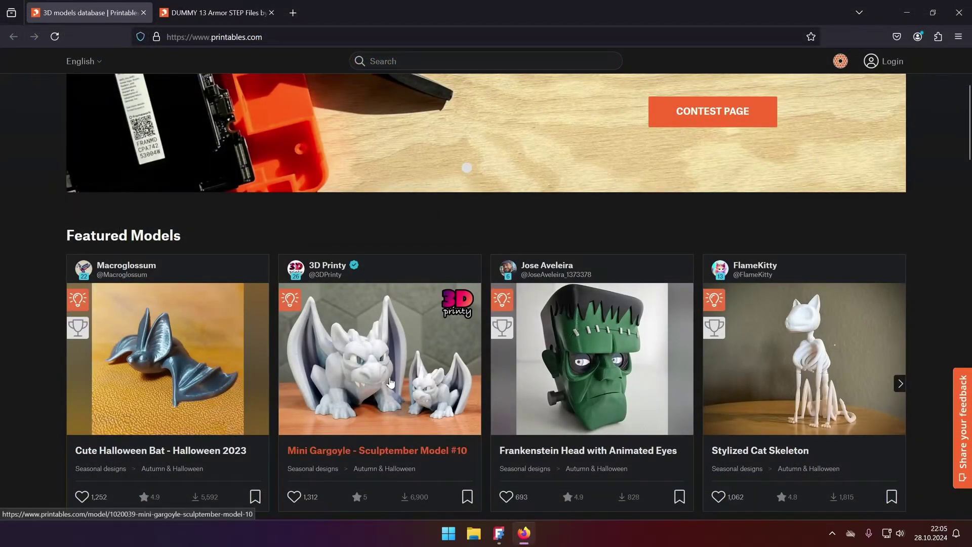
- Open the Mini Gargoyle - Sculptember Model #10 page and examine the file formats among its model files
left_click(390, 382)
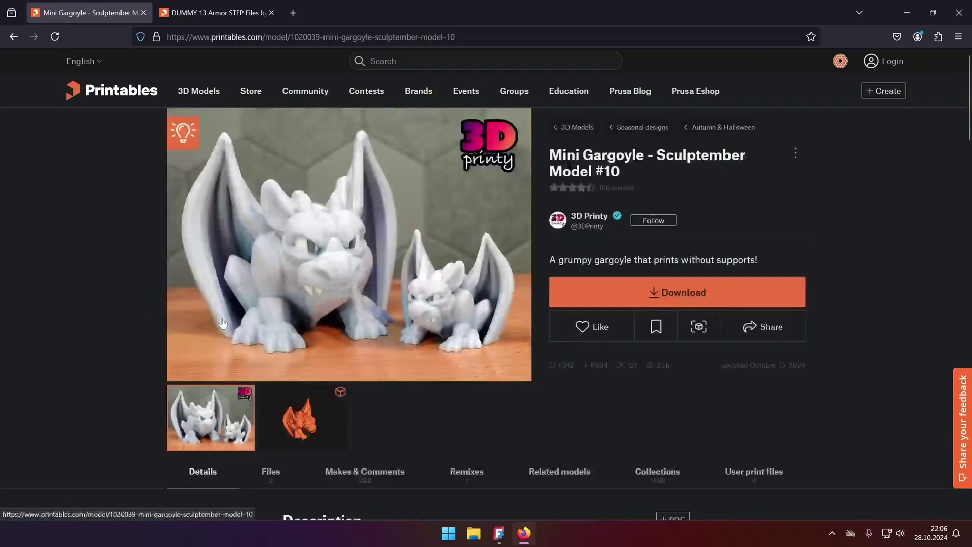
scroll(133, 298, "down", 4)
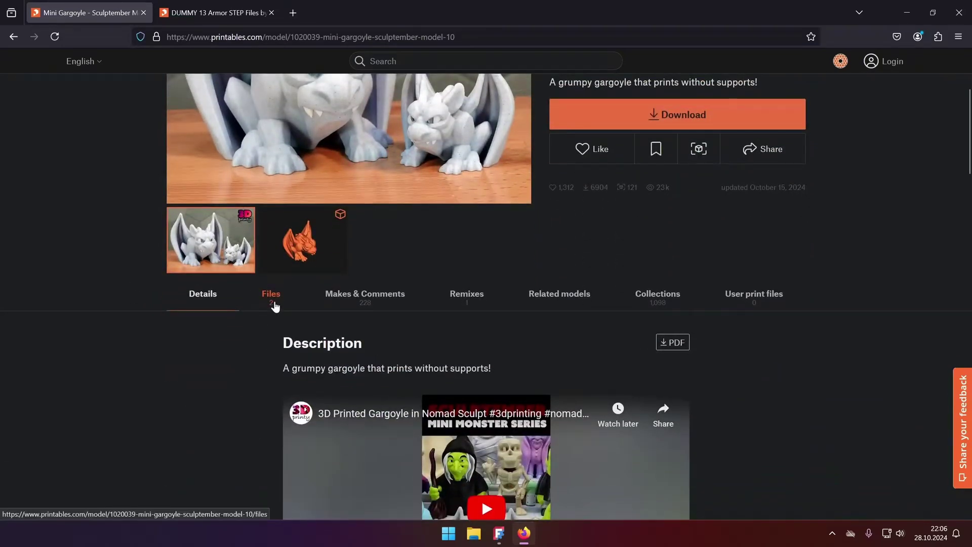
left_click(276, 303)
scroll(540, 226, "down", 2)
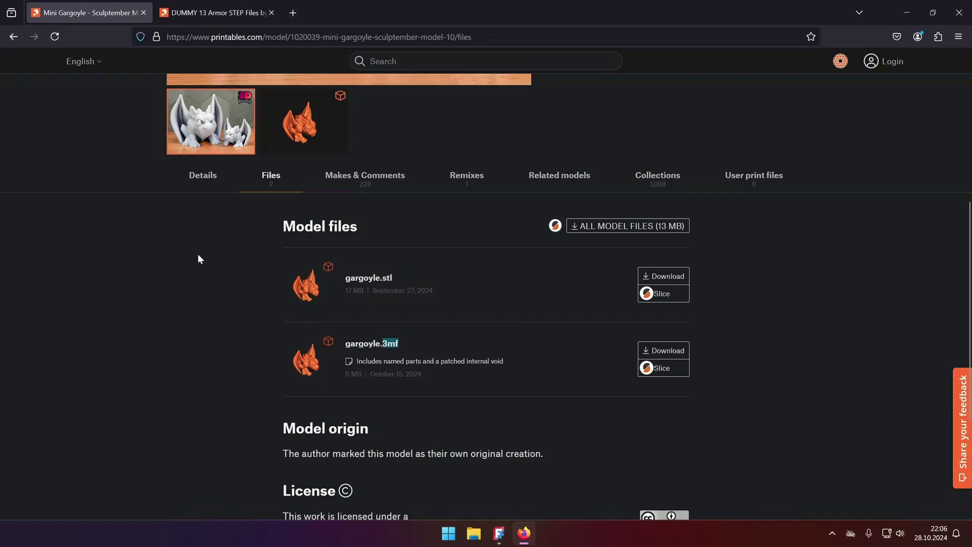
- Switch to the DUMMY 13 Armor STEP Files page and examine the file format of its model files
left_click(228, 12)
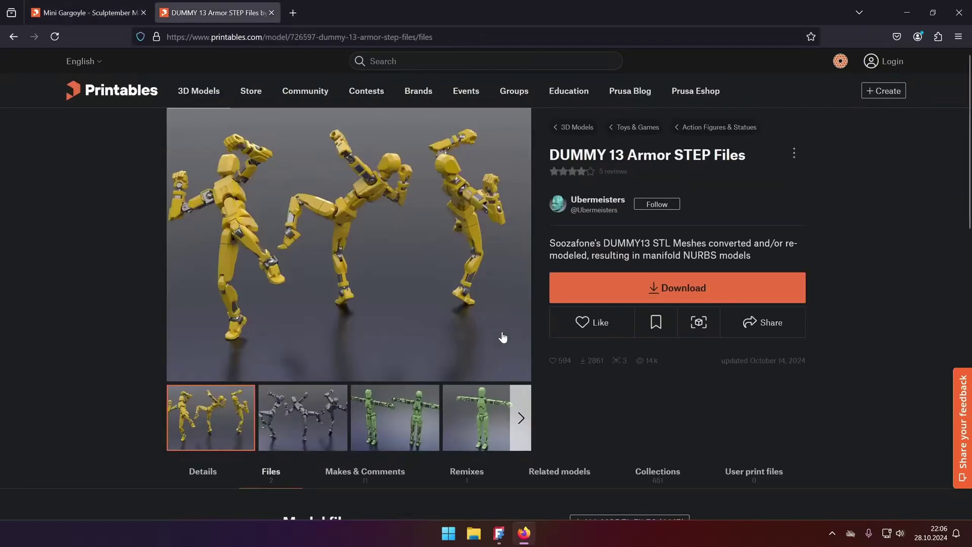
scroll(571, 314, "down", 3)
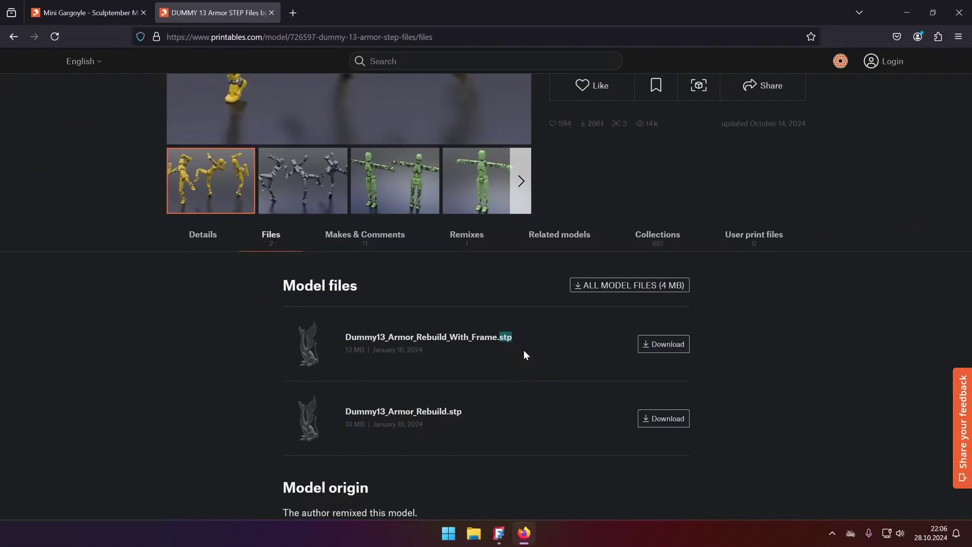
- Show the desktop and examine the model files stored there, including Multigrade filter holder.stl
key("super+d")
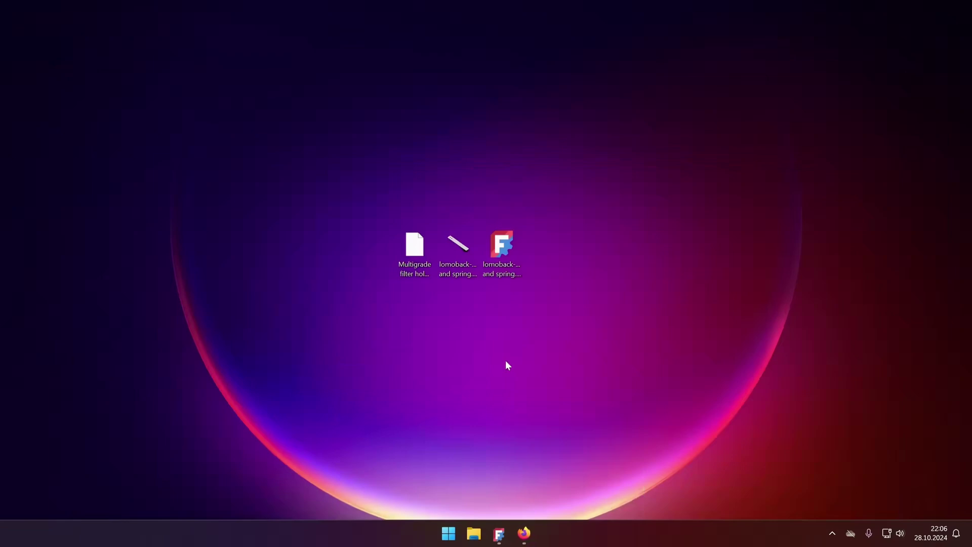
left_click_drag(345, 193, 406, 221)
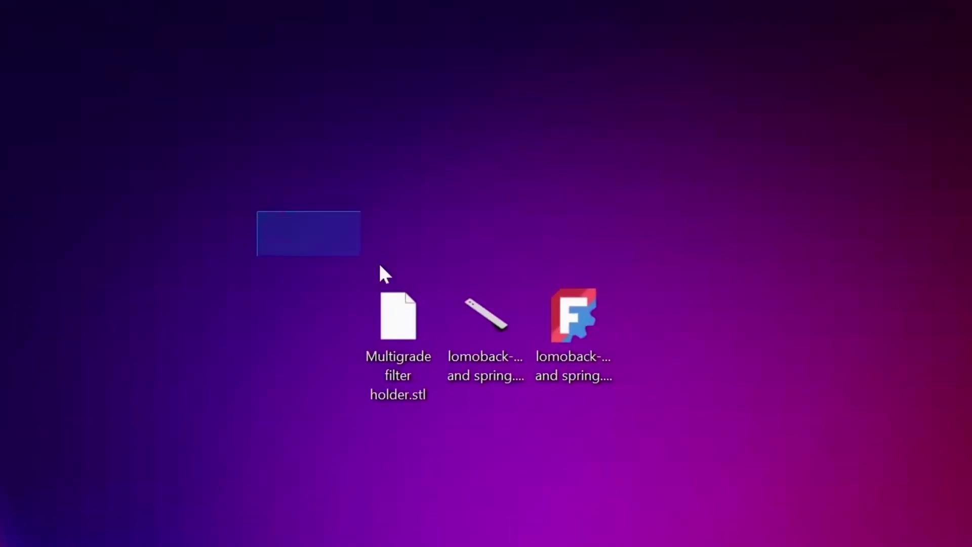
left_click_drag(379, 266, 667, 455)
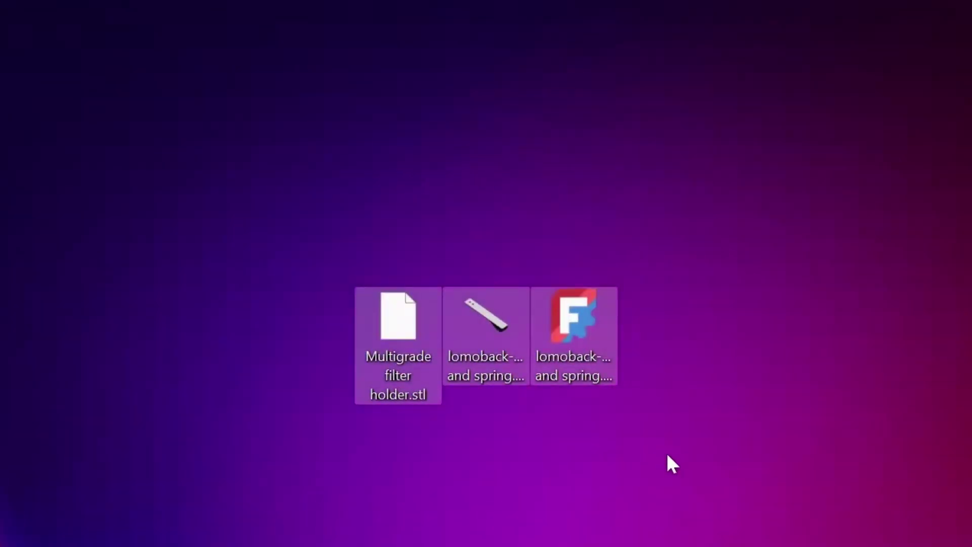
left_click(666, 456)
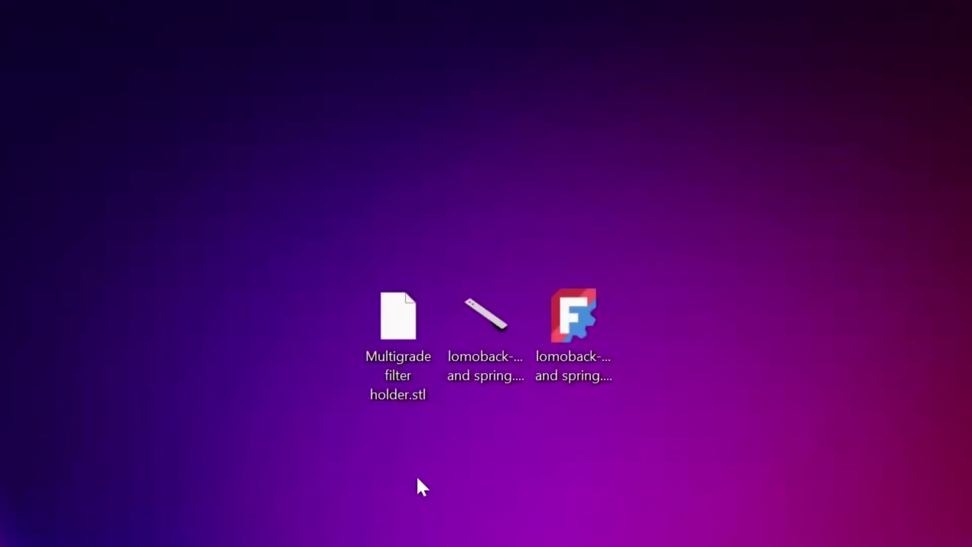
double_click(400, 336)
- Switch to FreeCAD and import Multigrade filter holder.stl into the STL document
left_click(500, 533)
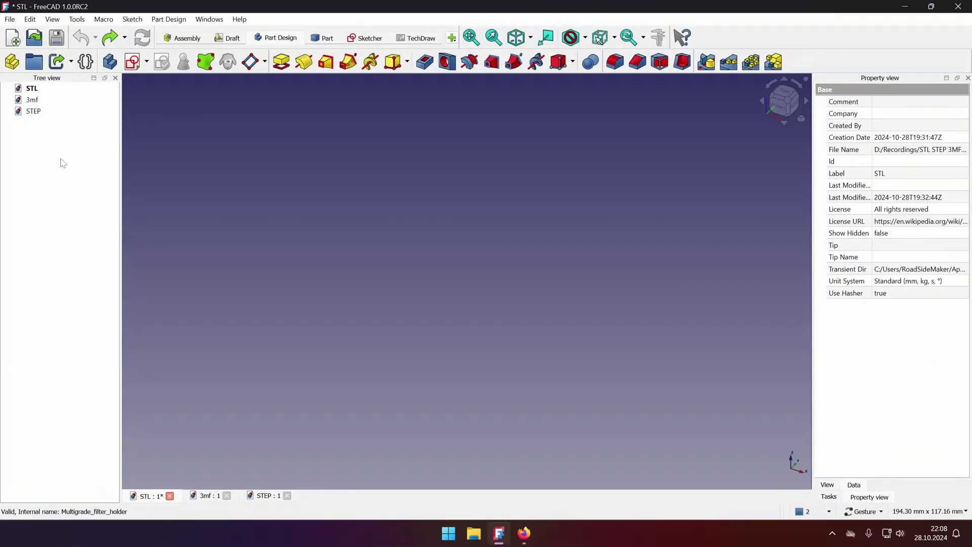
left_click(35, 89)
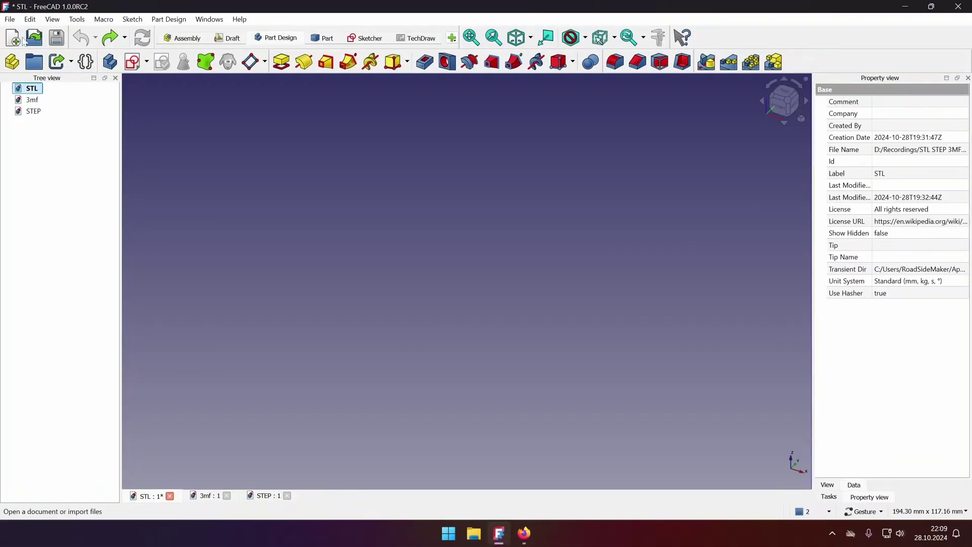
left_click(10, 19)
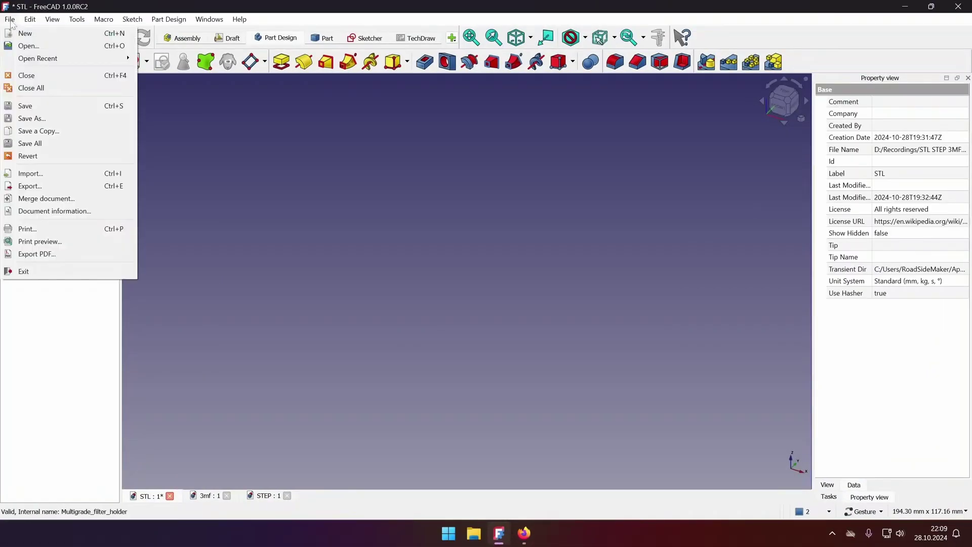
left_click(54, 178)
left_click(422, 222)
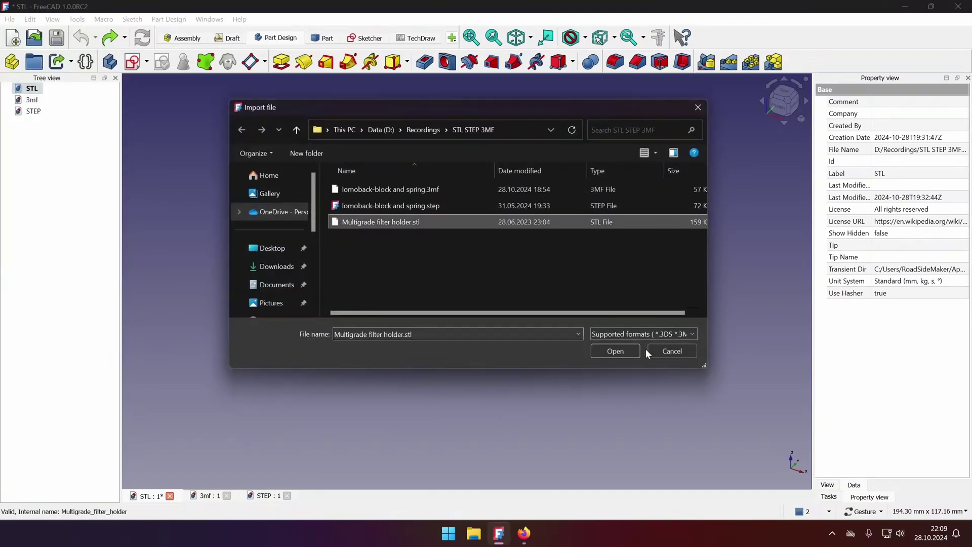
left_click(623, 348)
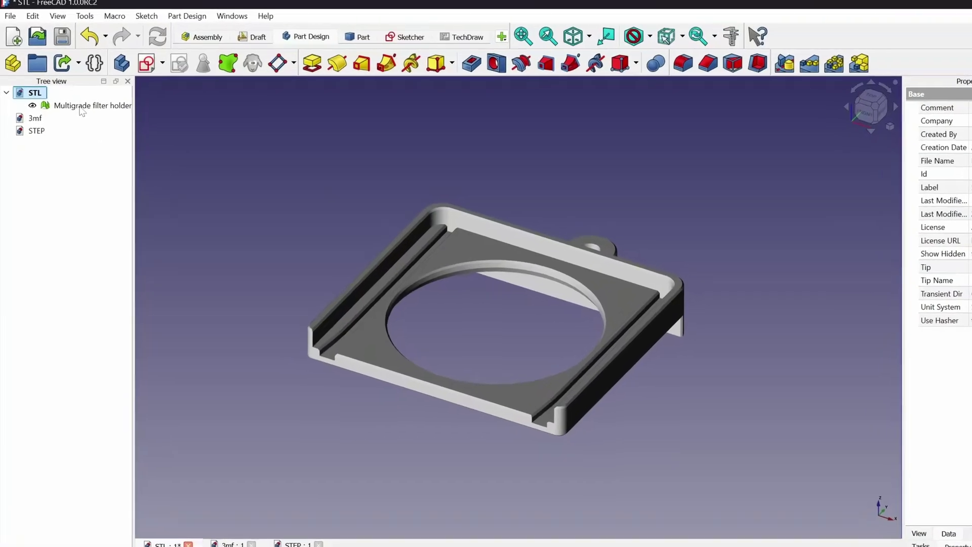
- Examine the imported filter holder mesh up close, checking its curved edges and how it selects in the model view
left_click(44, 101)
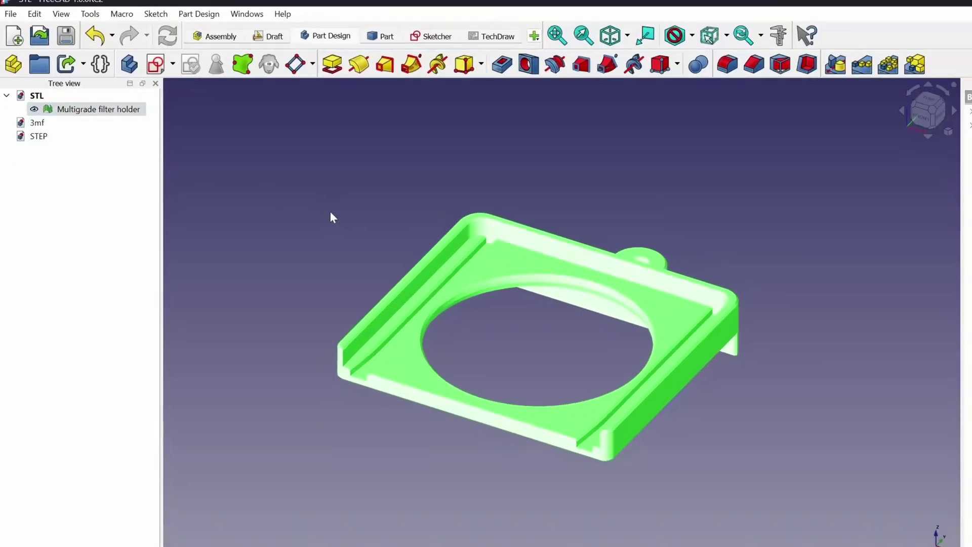
left_click(415, 257)
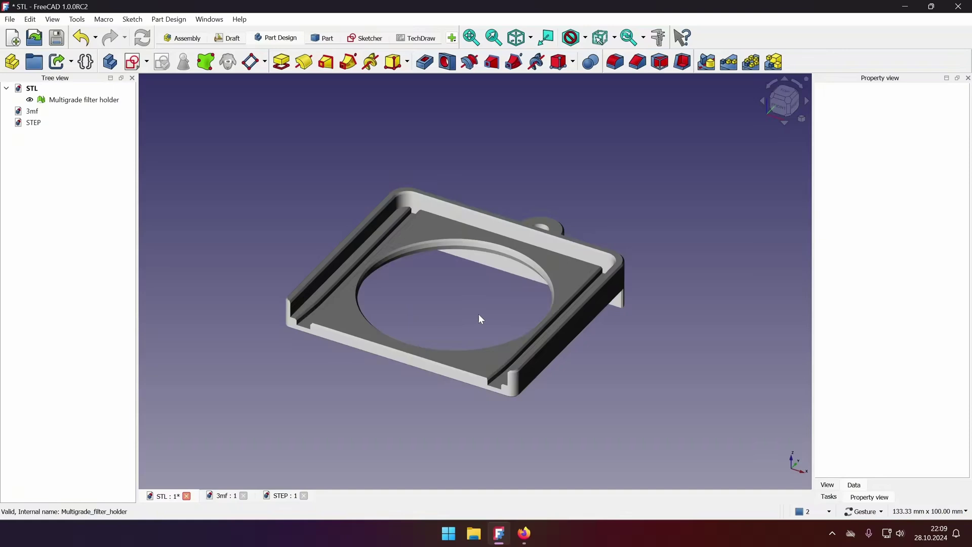
scroll(438, 262, "up", 5)
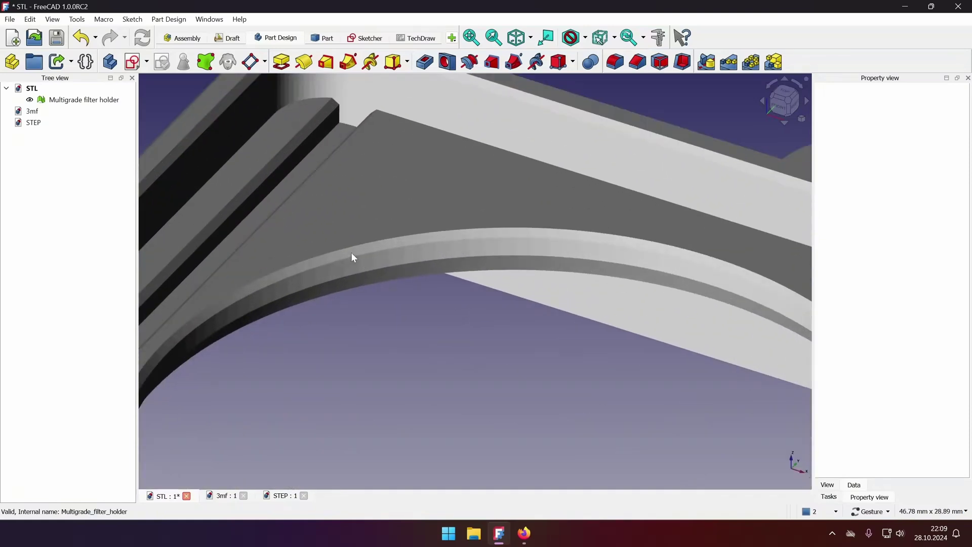
scroll(375, 298, "down", 6)
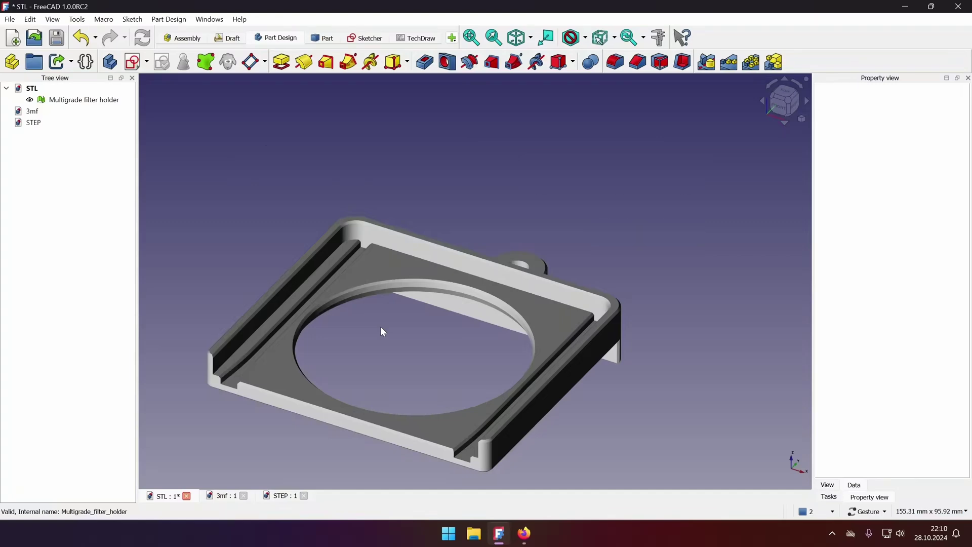
left_click_drag(381, 331, 291, 169)
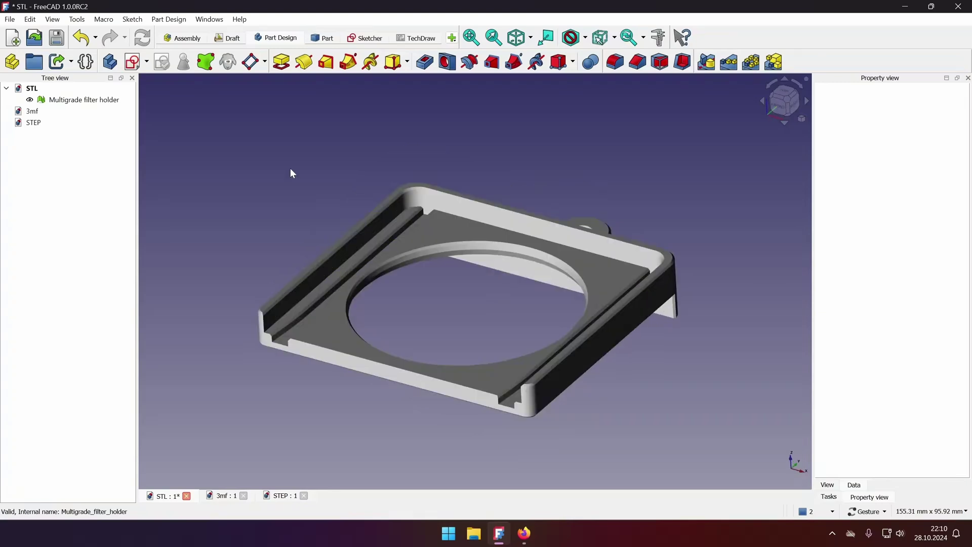
left_click(435, 241)
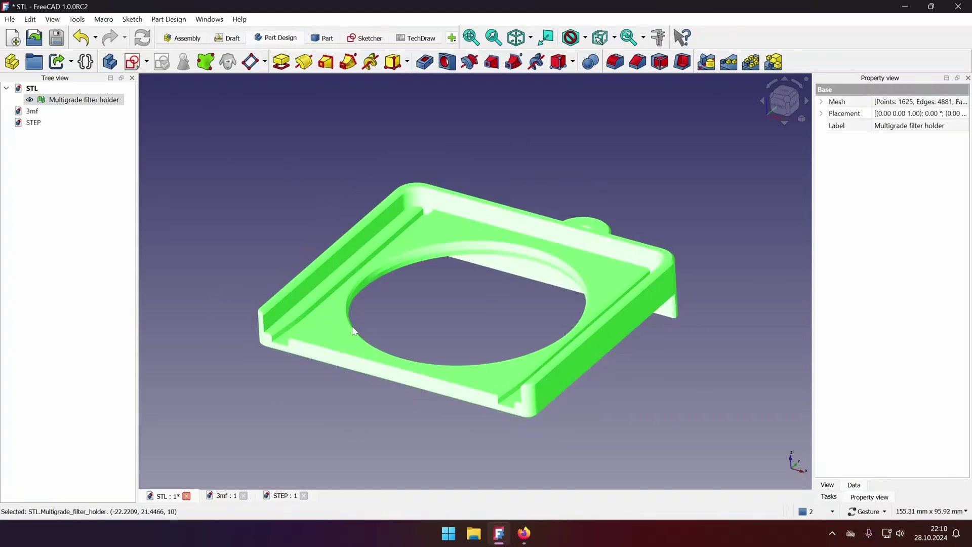
left_click(395, 321)
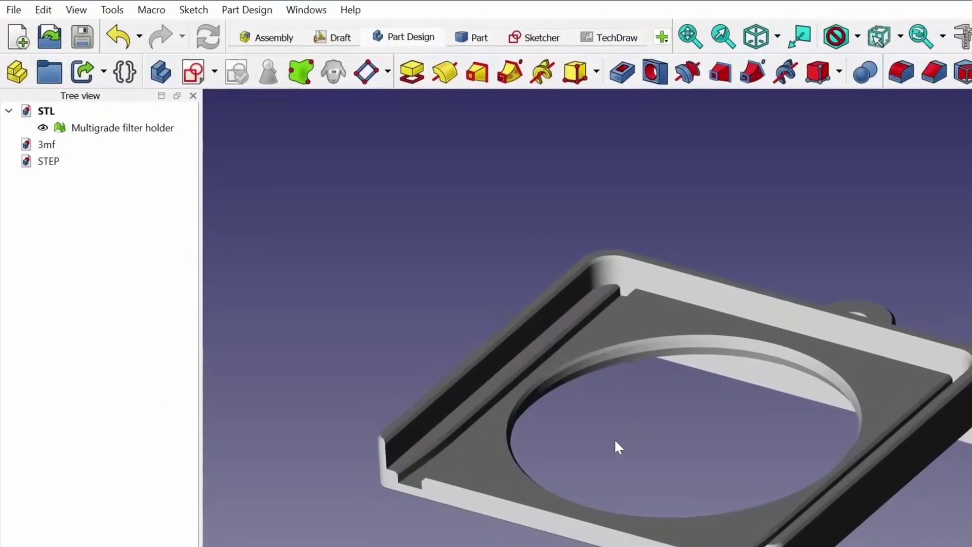
- In the Part workbench, create a shape from the Multigrade filter holder mesh with Sew shape enabled and a tolerance of 0.10
left_click(322, 38)
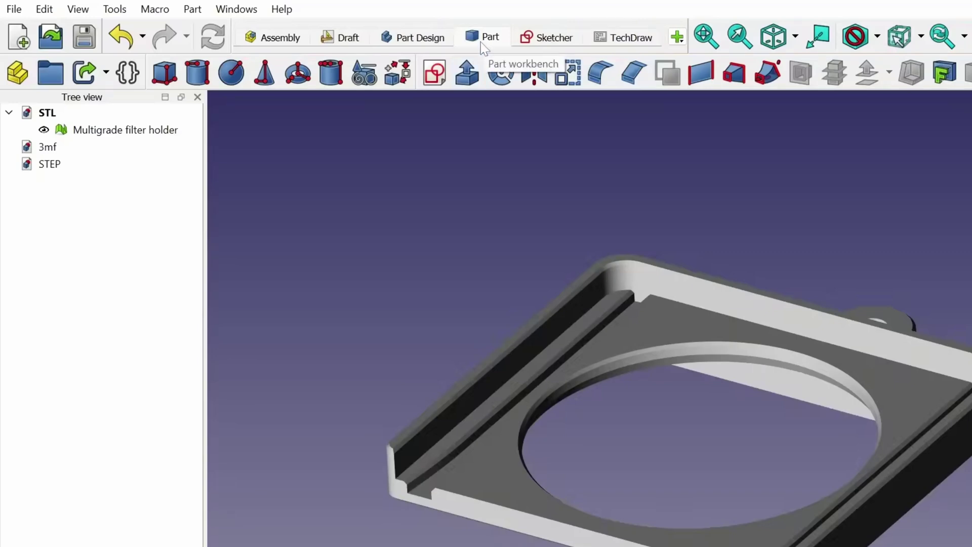
left_click(125, 129)
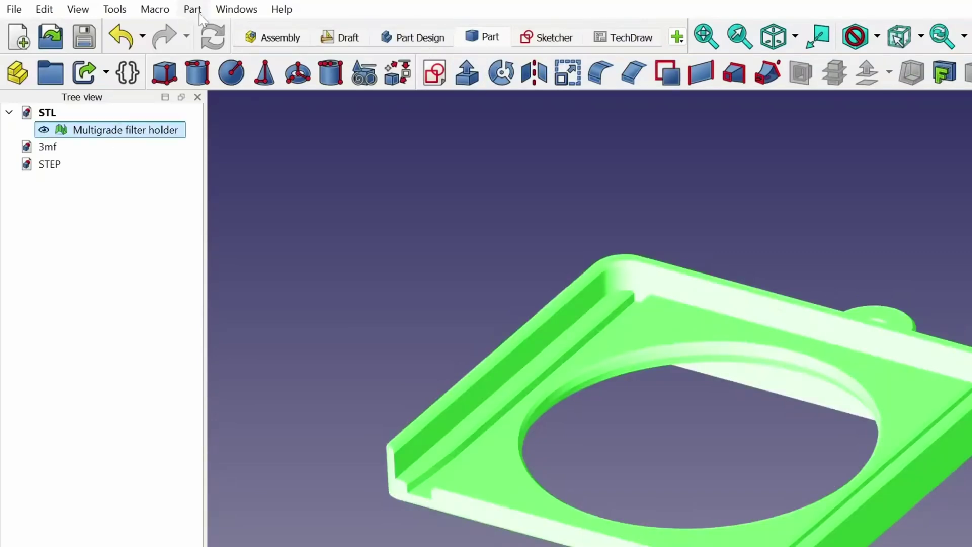
left_click(198, 12)
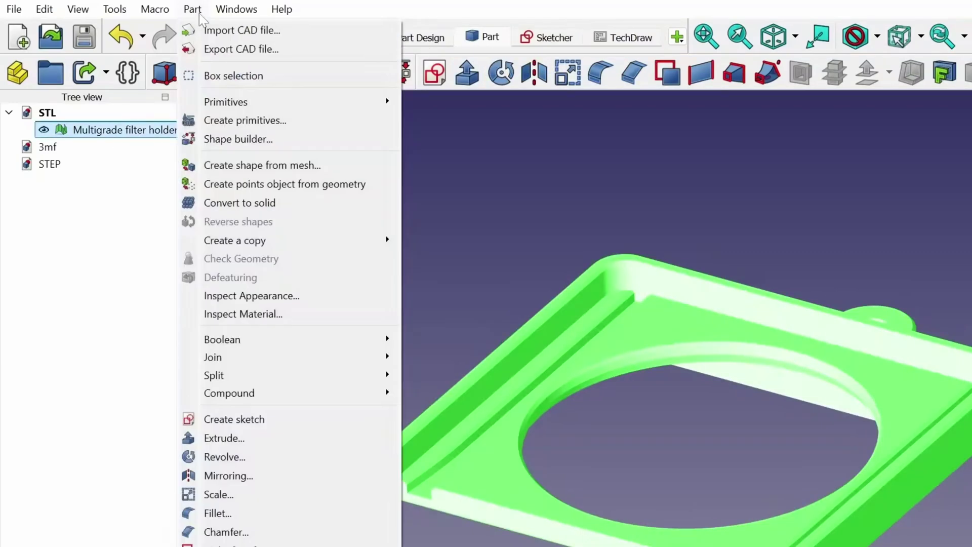
left_click(310, 167)
left_click(601, 332)
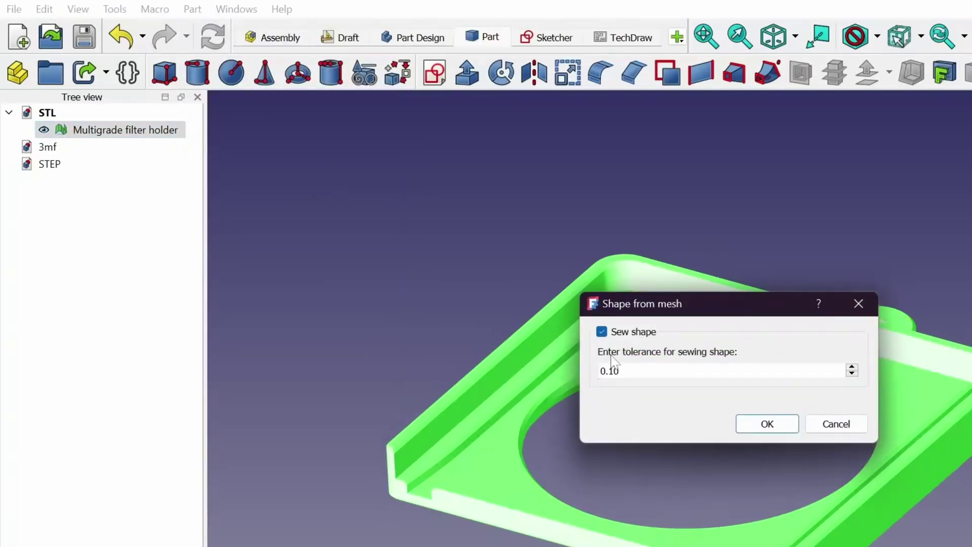
double_click(614, 371)
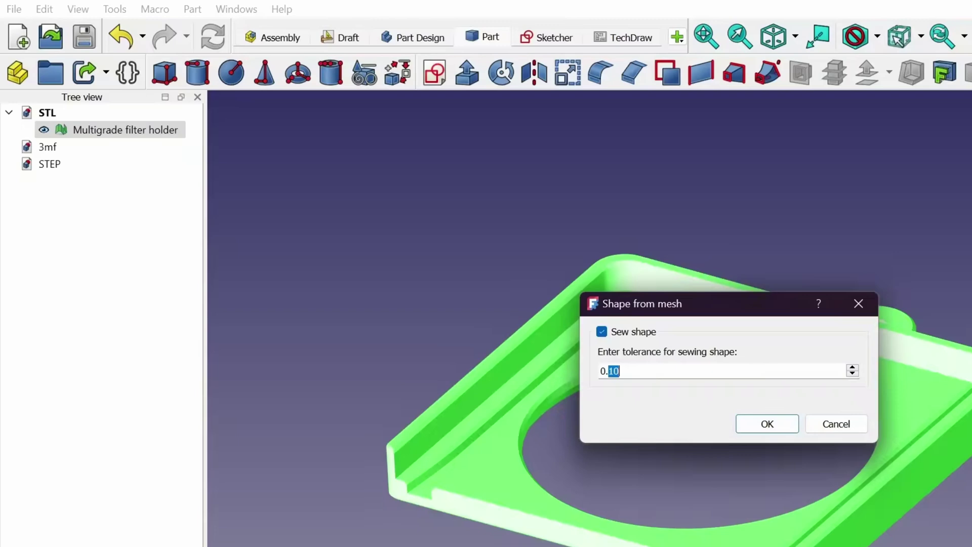
type("10")
left_click(780, 424)
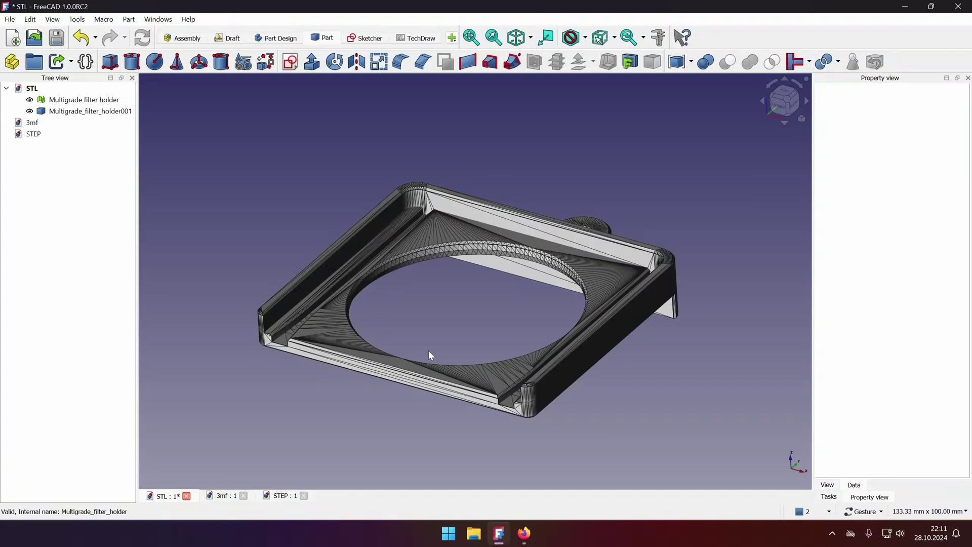
- Hide the original Multigrade filter holder mesh so only the converted shape is displayed
scroll(423, 234, "up", 5)
left_click(51, 100)
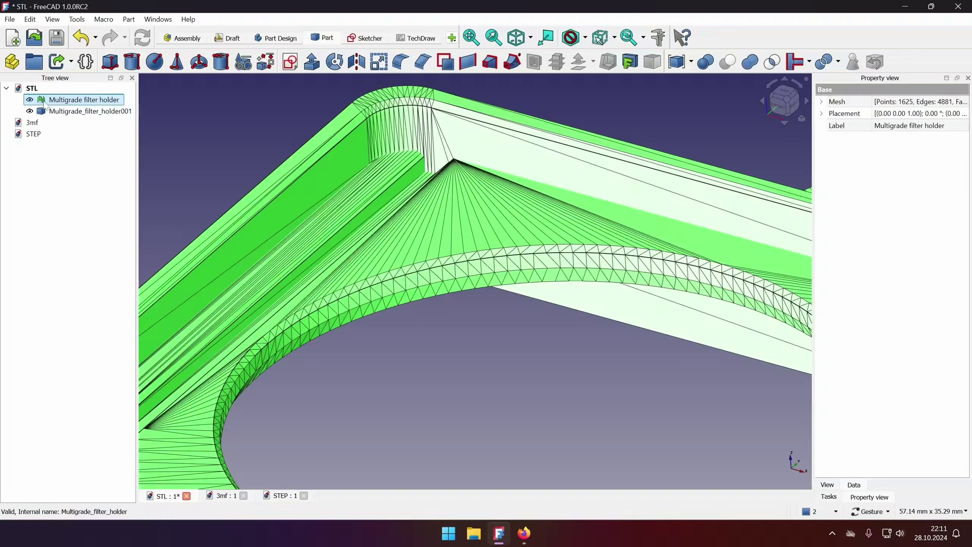
left_click(30, 100)
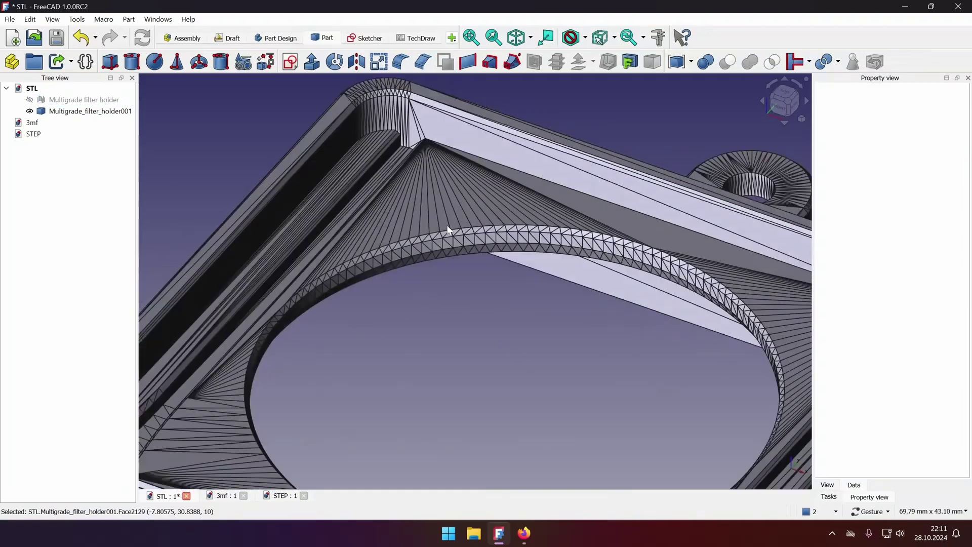
- Examine the individual triangular faces of the converted shape around the circular opening
scroll(446, 224, "down", 1)
left_click(442, 219)
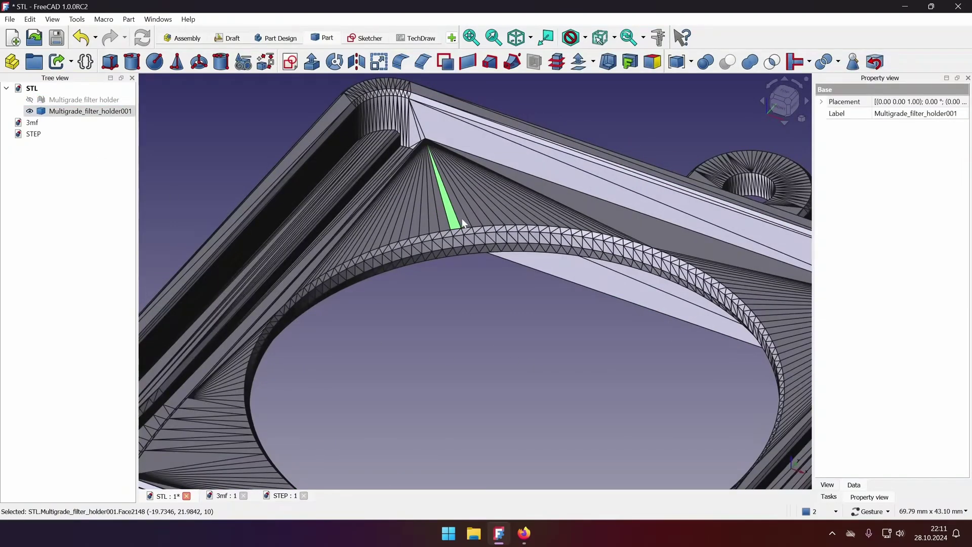
scroll(446, 281, "down", 2)
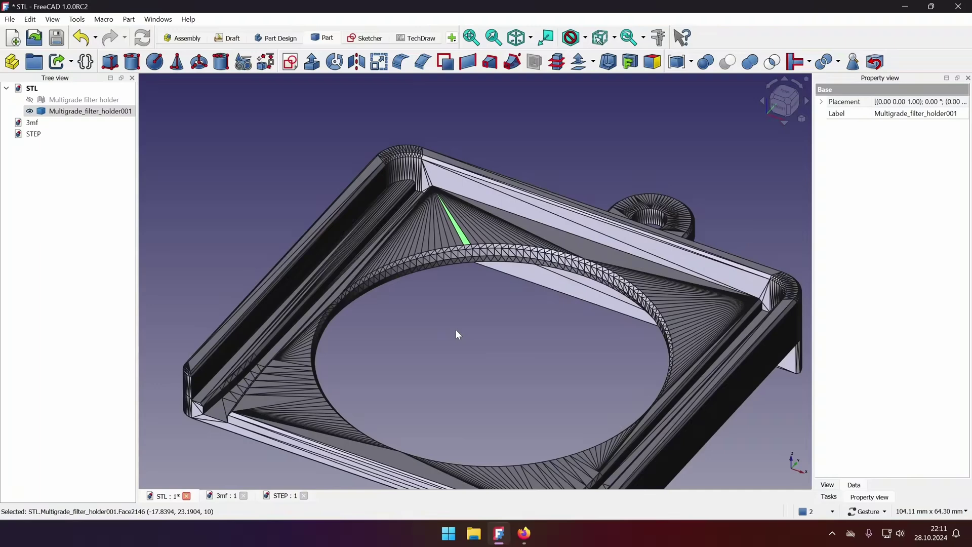
right_click_drag(530, 346, 525, 277)
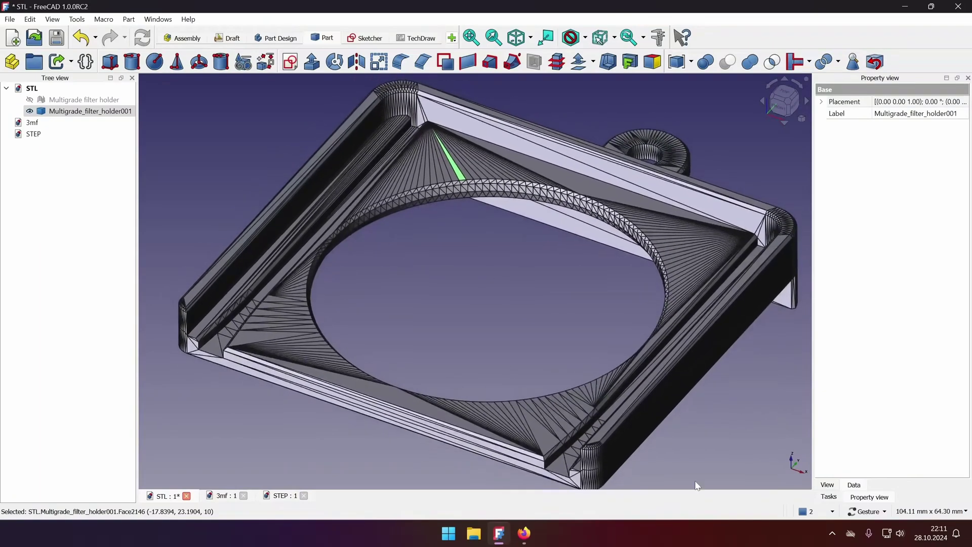
left_click(374, 287)
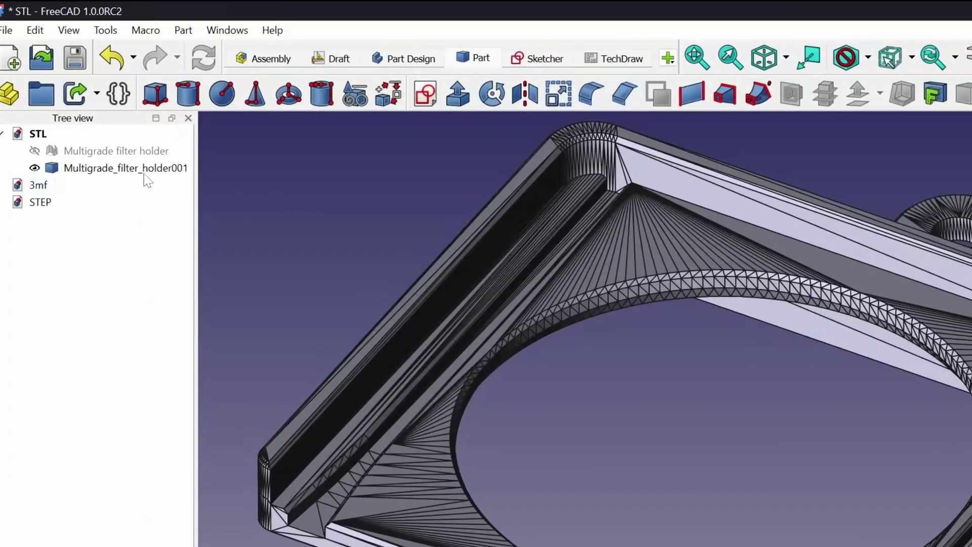
- Create a refined copy of the converted shape Multigrade_filter_holder001 with Refine shape
left_click(144, 173)
left_click(184, 30)
mouse_move(230, 261)
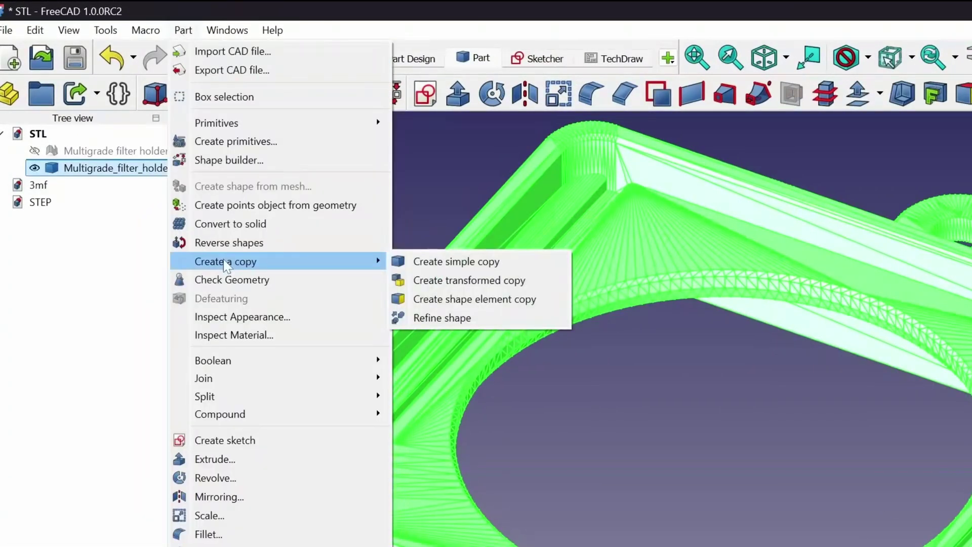
left_click(470, 318)
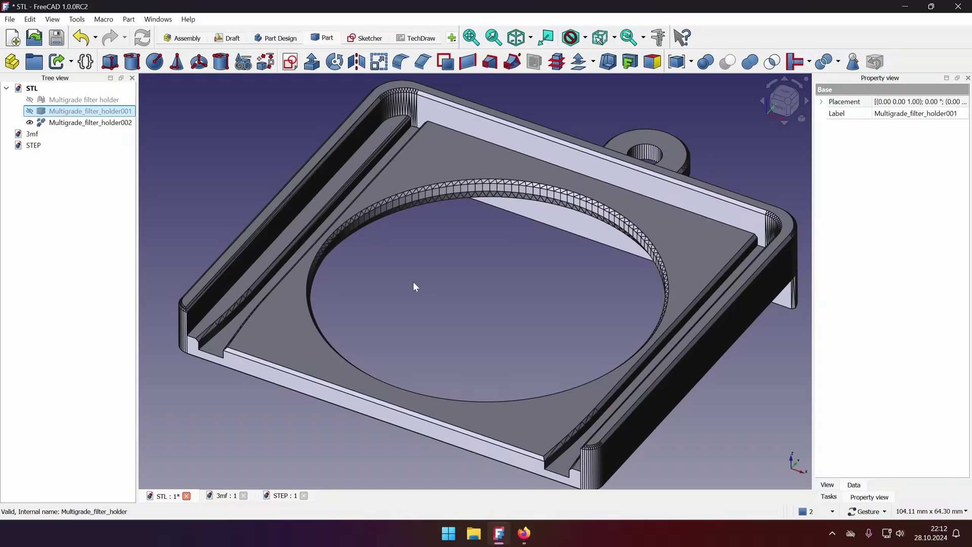
- Convert the refined shape Multigrade_filter_holder002 to a solid
left_click_drag(413, 283, 438, 315)
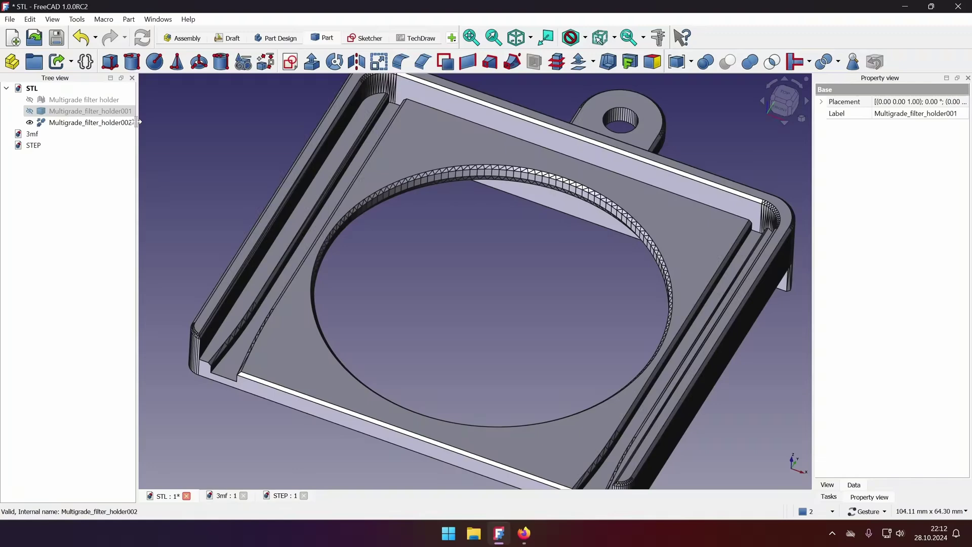
left_click(91, 122)
left_click(128, 20)
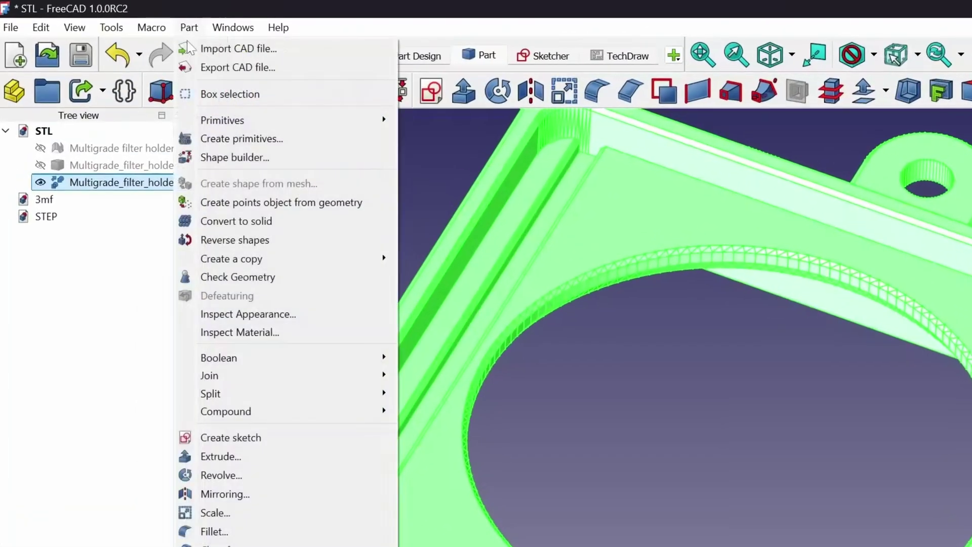
left_click(244, 221)
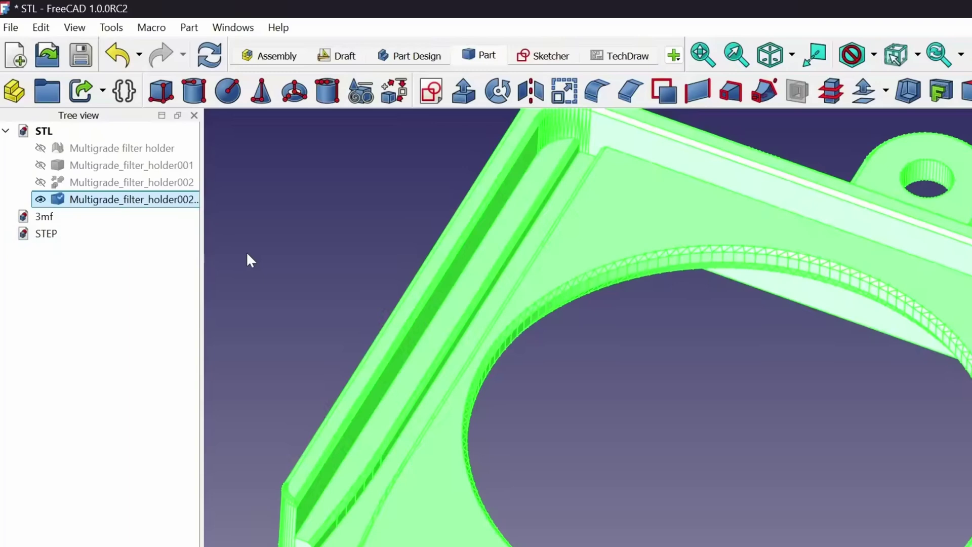
- In the Part Design workbench, create a new body that uses the converted solid as its base feature
left_click(421, 59)
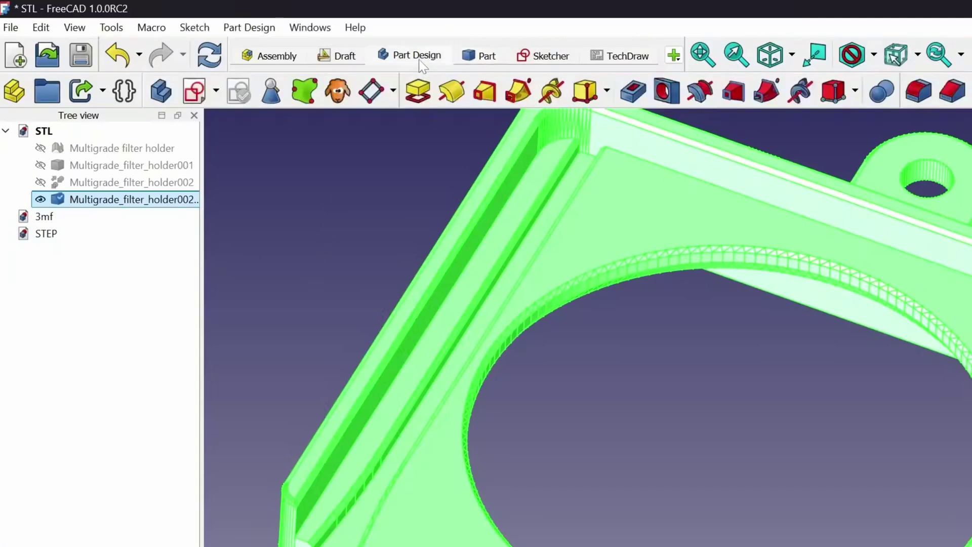
left_click(162, 94)
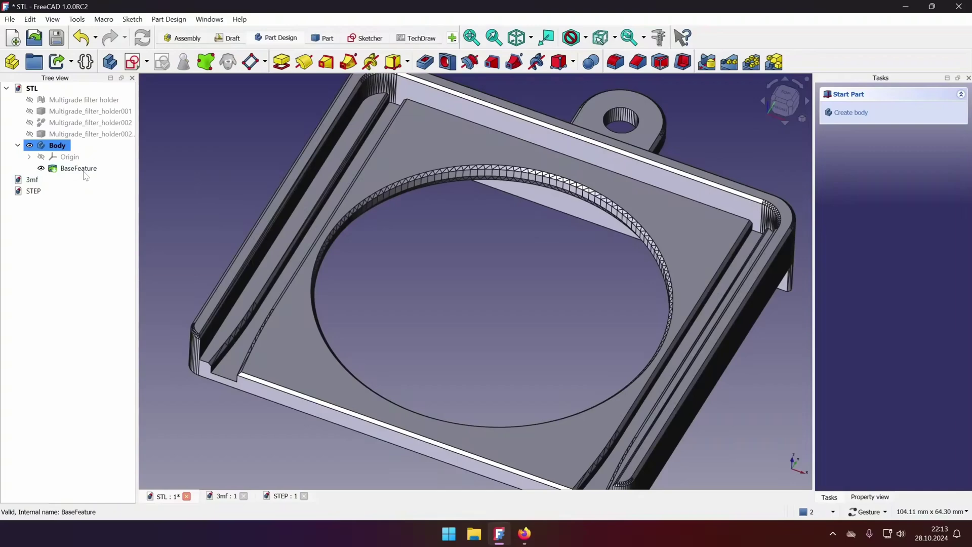
left_click(76, 168)
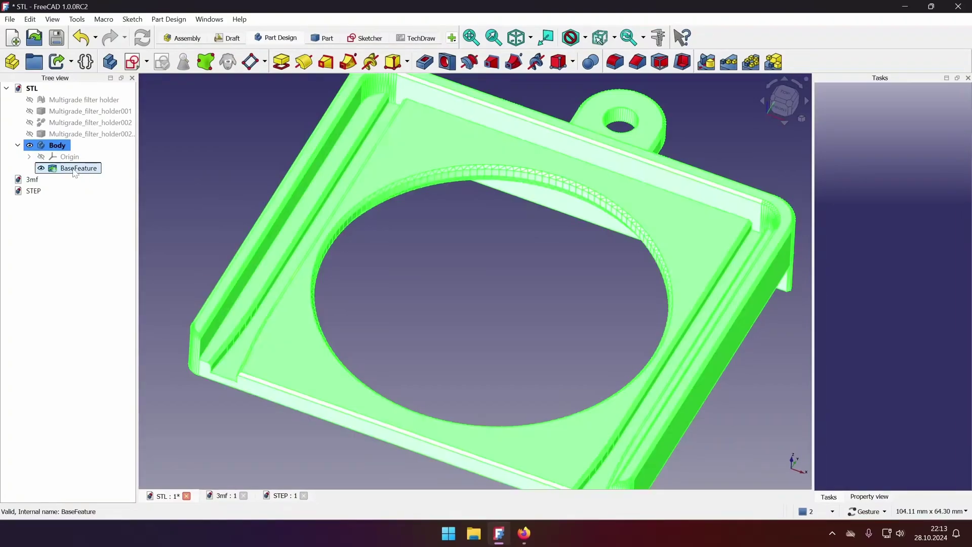
left_click(201, 193)
- Create a sketch on the flat floor face surrounding the circular opening of the base feature
left_click_drag(202, 193, 487, 145)
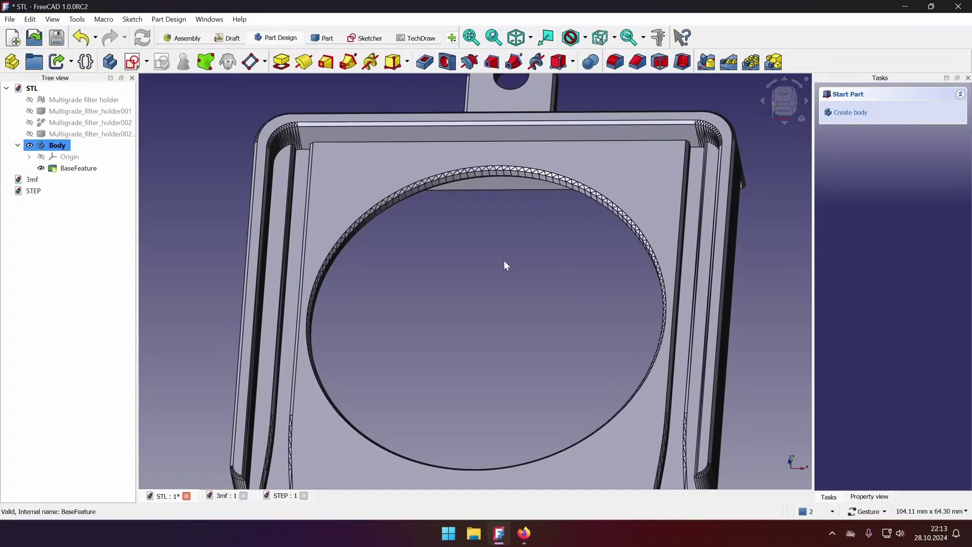
left_click(617, 172)
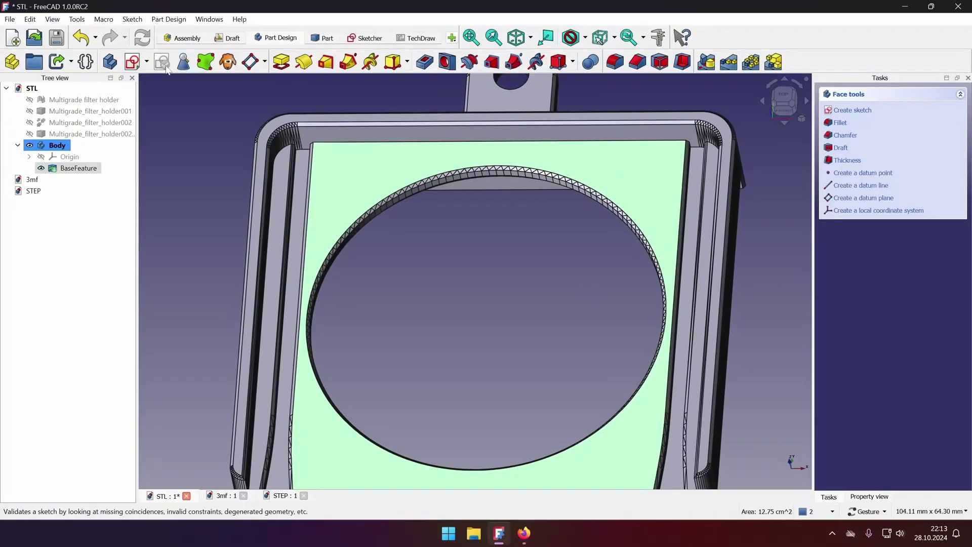
left_click(132, 62)
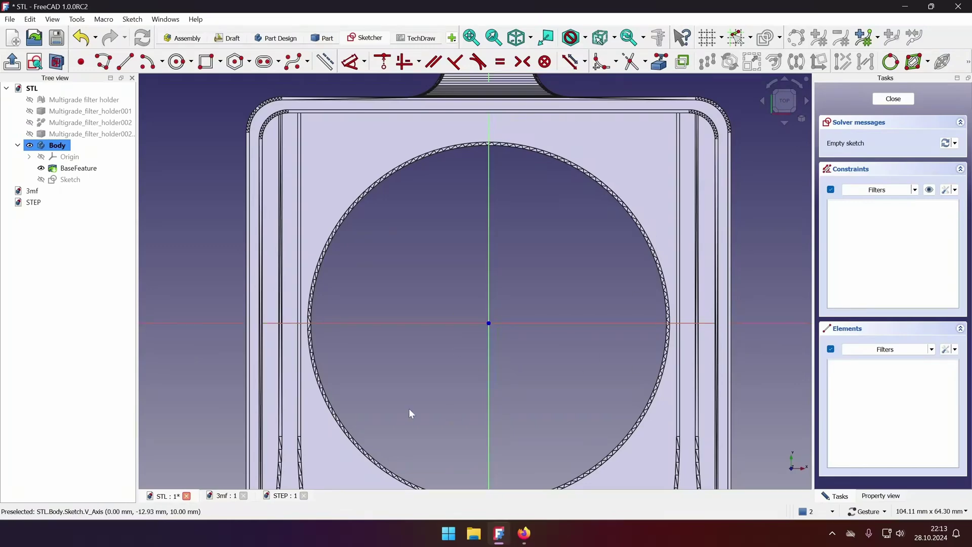
mouse_move(527, 373)
right_mouse_down()
mouse_move(540, 357)
mouse_move(540, 328)
right_mouse_up()
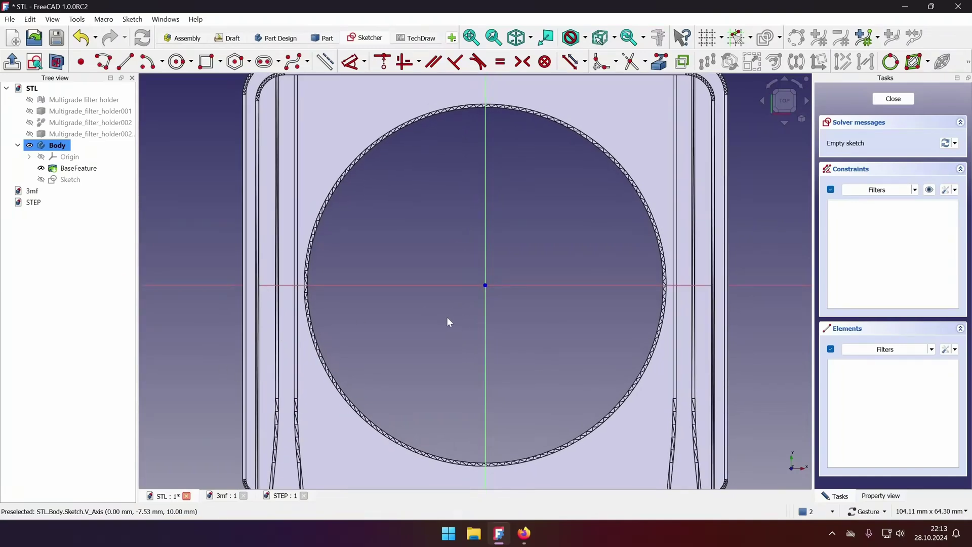
- Sketch two concentric circles at the origin, about 57 mm in diameter outside the opening's rim and about 51 mm inside it
left_click(178, 62)
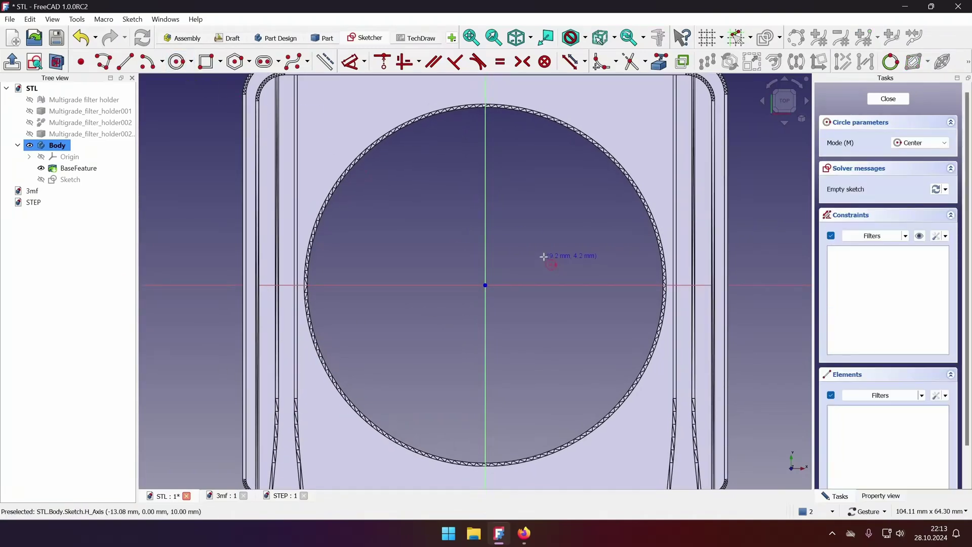
left_click(485, 285)
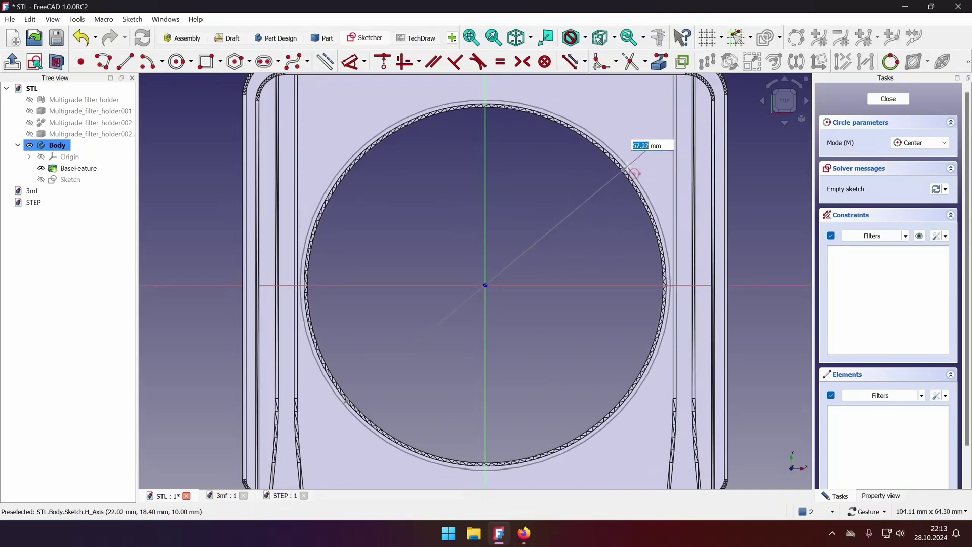
left_click(632, 171)
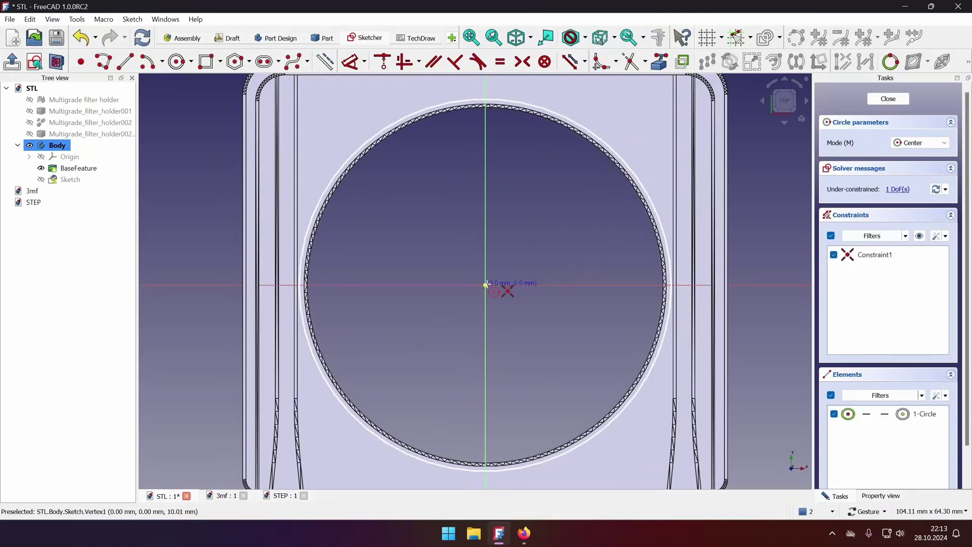
left_click(485, 285)
left_click(608, 174)
key("Escape")
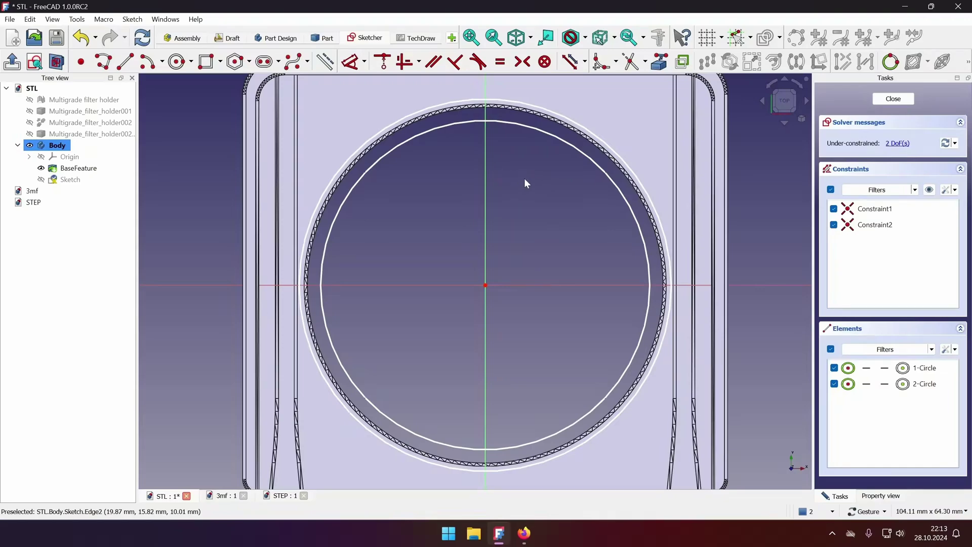
- Set the inner circle's diameter to 50 mm and close the sketch
left_click(568, 139)
type("ko")
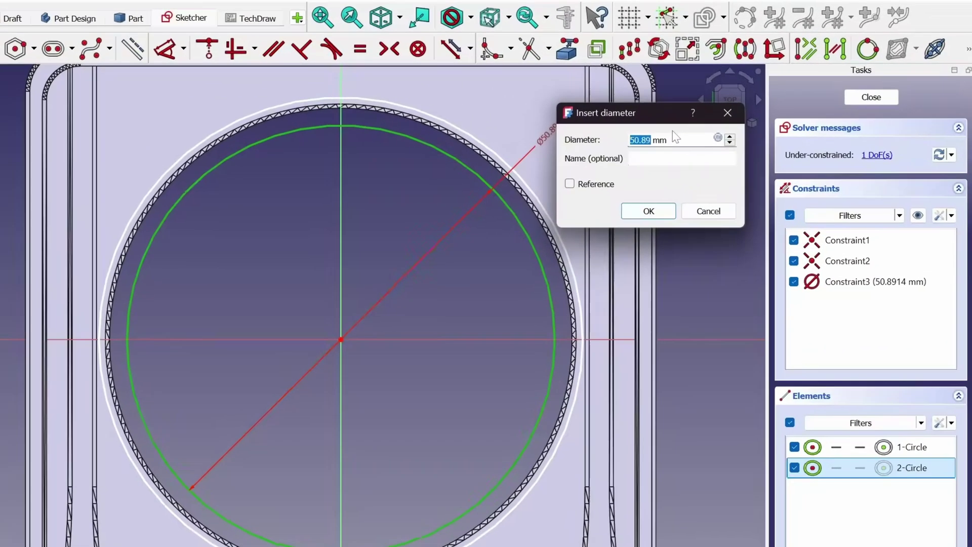
type("50")
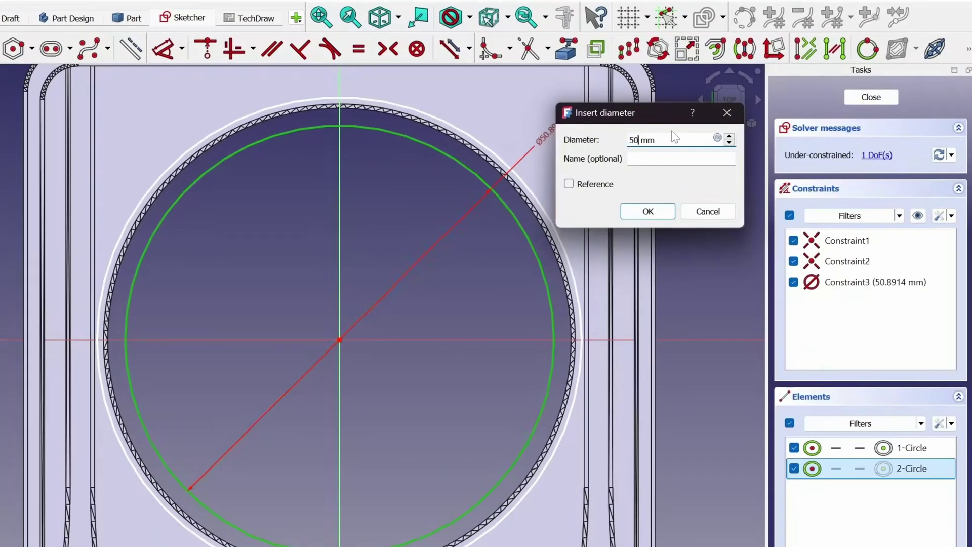
key("Return")
left_click(884, 98)
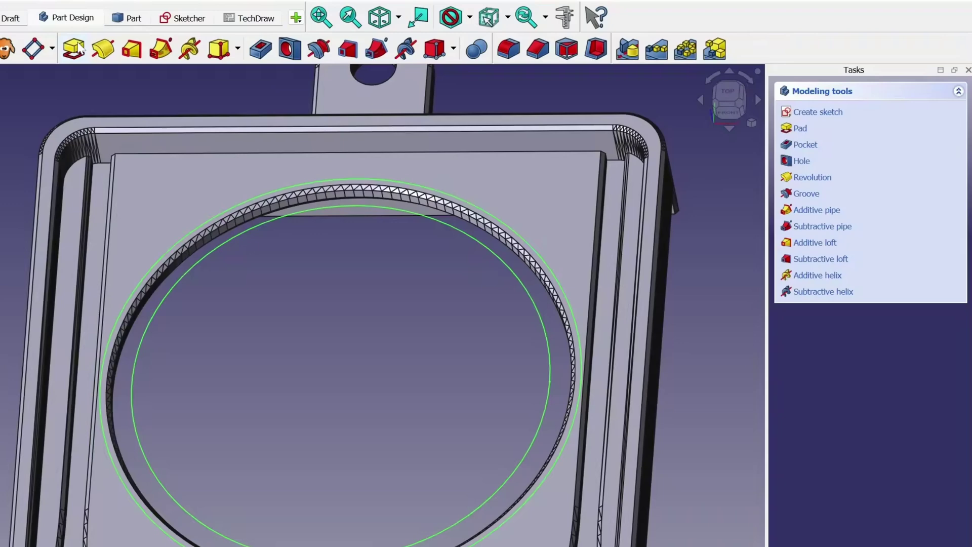
- Pad the ring sketch with type Up to face, ending at the flat underside face of the holder
left_click(75, 49)
left_click(903, 154)
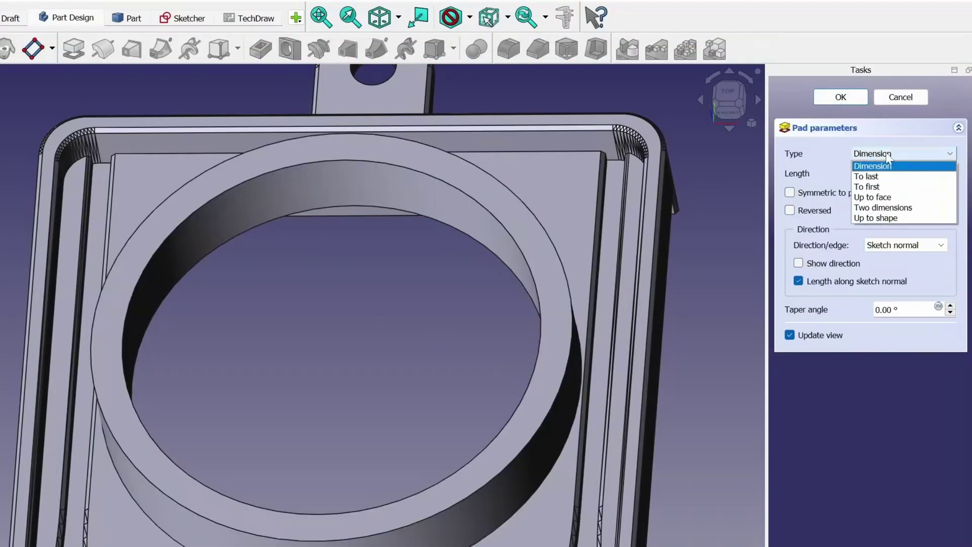
left_click(867, 186)
middle_click_drag(694, 418, 113, 137)
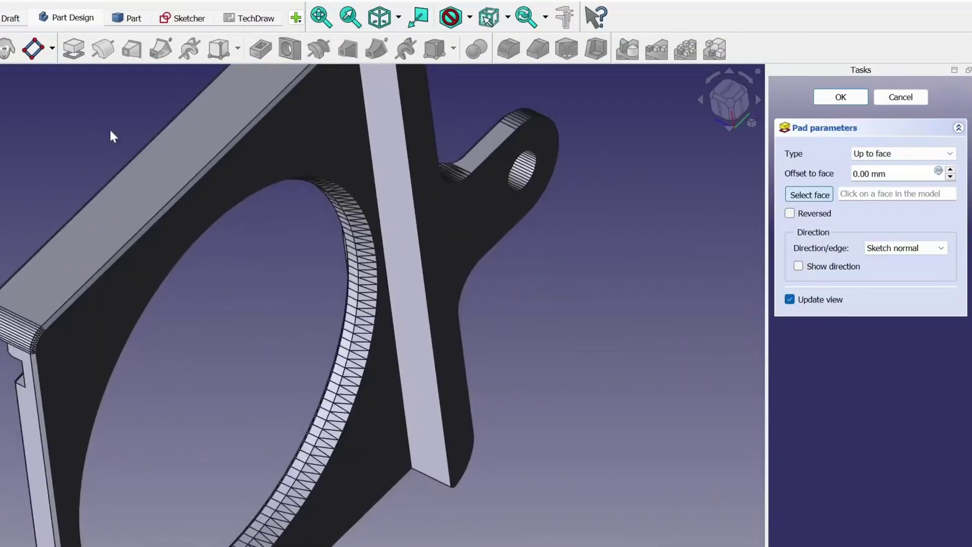
left_click(308, 157)
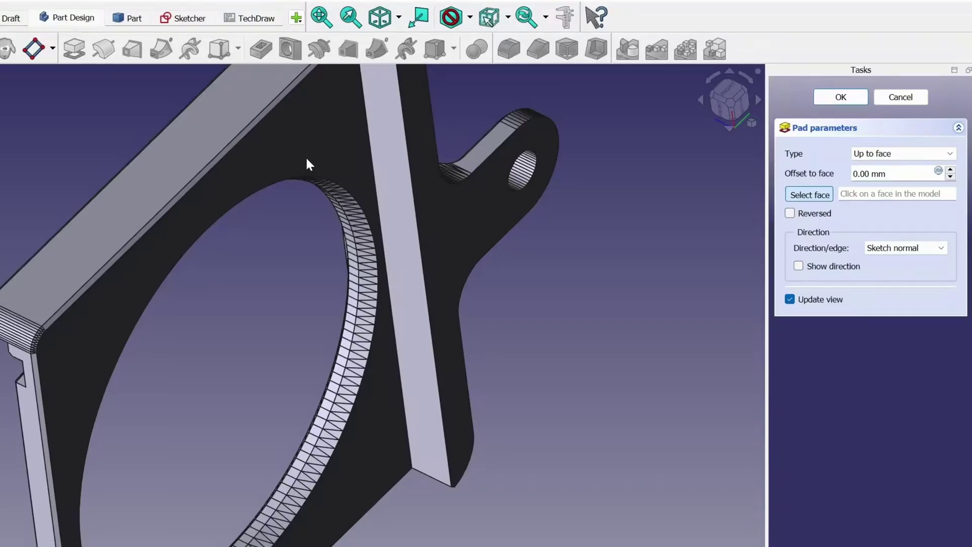
middle_click_drag(307, 157, 634, 212)
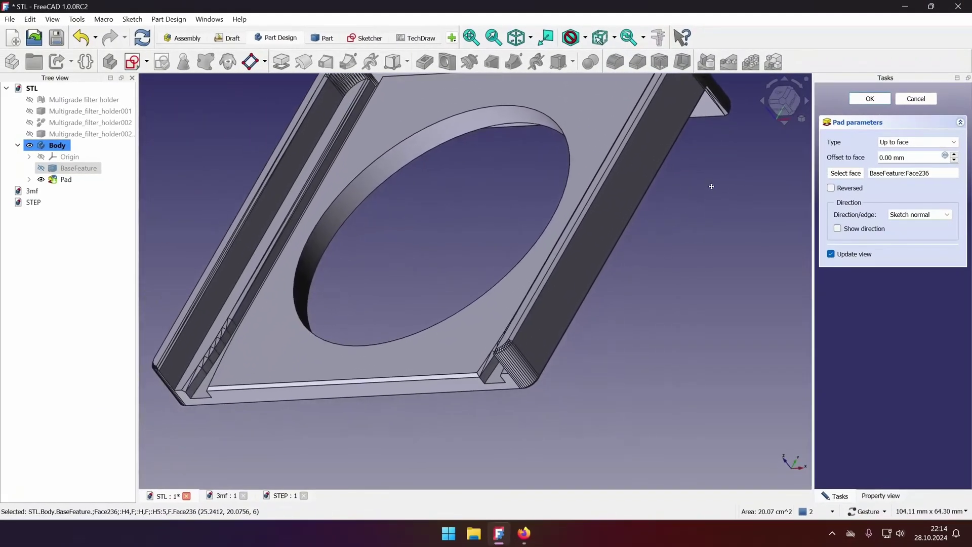
left_click_drag(711, 186, 302, 338)
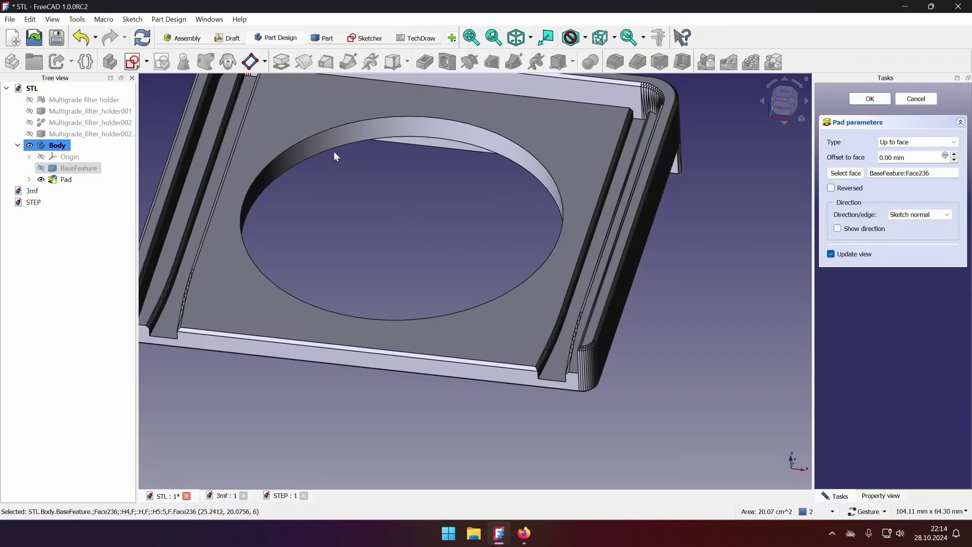
scroll(334, 156, "down", 5)
left_click(870, 98)
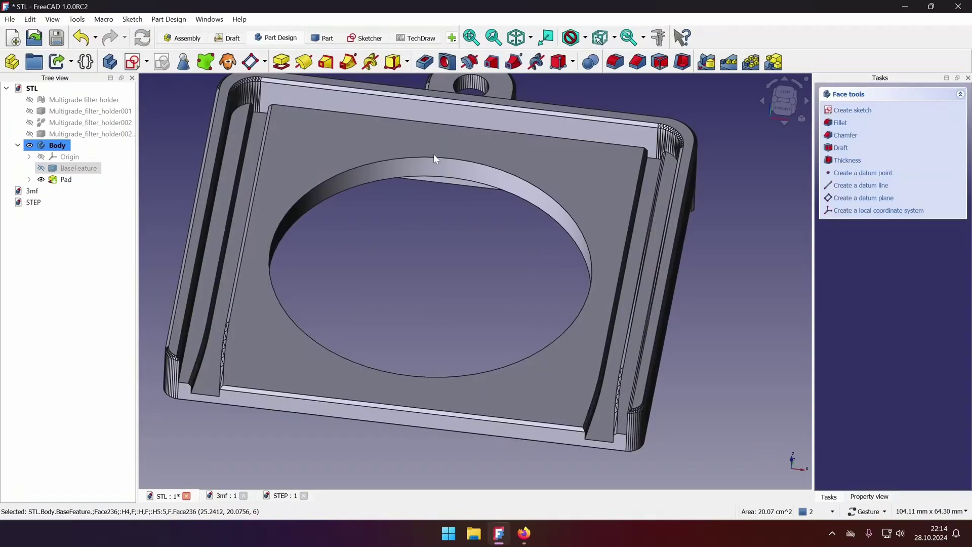
- Chamfer both circular edges of the opening's inner wall with an equal distance of 1 mm
left_click(433, 156)
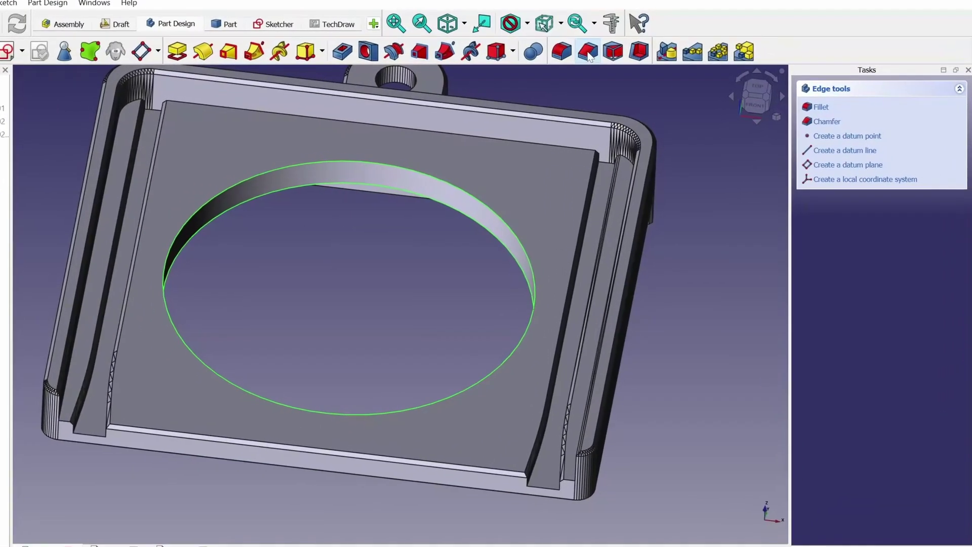
left_click(637, 62)
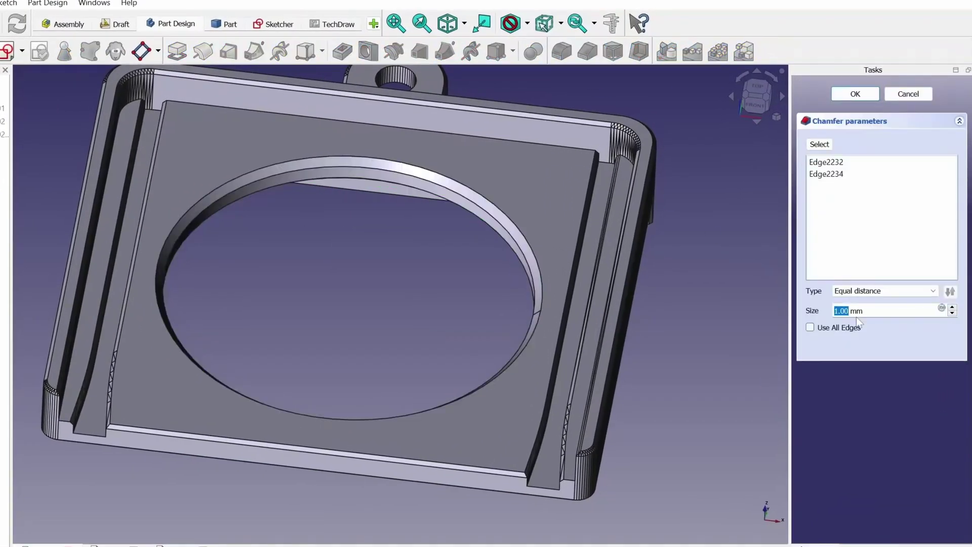
left_click(855, 94)
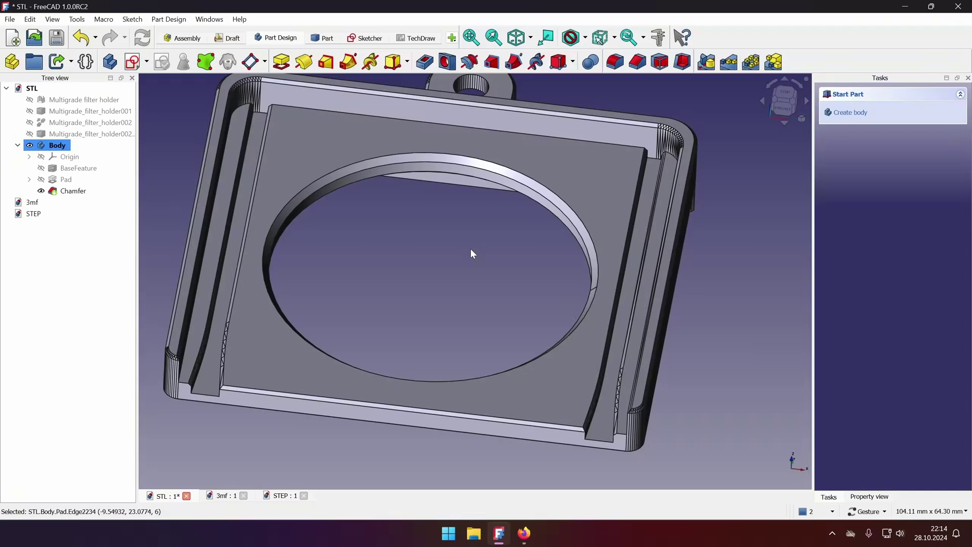
- Examine the chamfered opening, slide rails and outer walls of the modified filter holder from several angles
left_click_drag(471, 253, 525, 265)
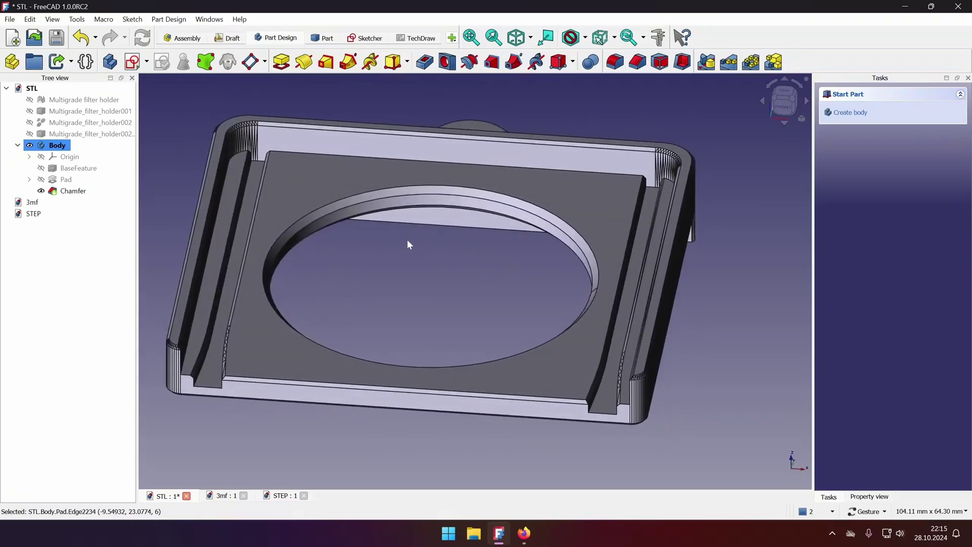
left_click_drag(387, 261, 379, 293)
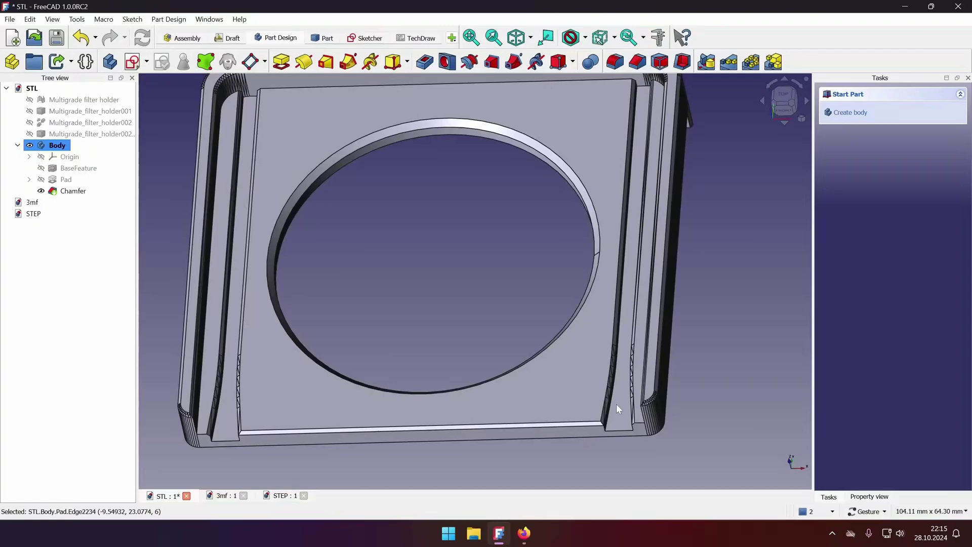
left_click_drag(375, 259, 285, 313)
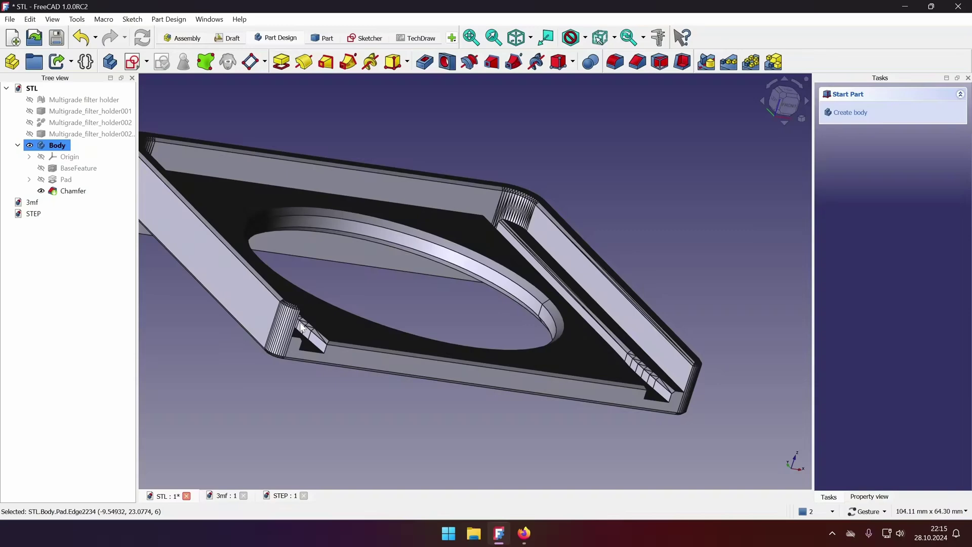
left_click_drag(300, 322, 459, 412)
scroll(443, 258, "down", 2)
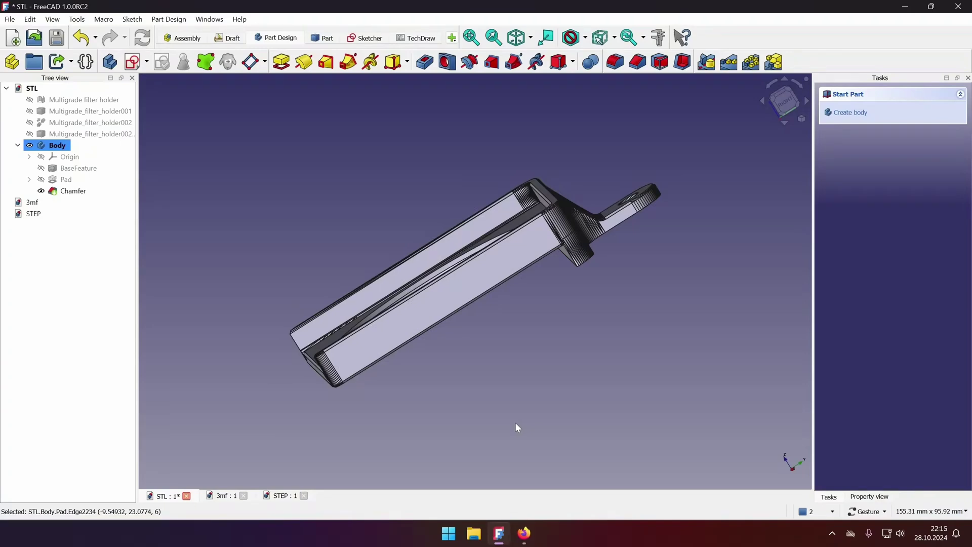
left_click_drag(379, 419, 337, 400)
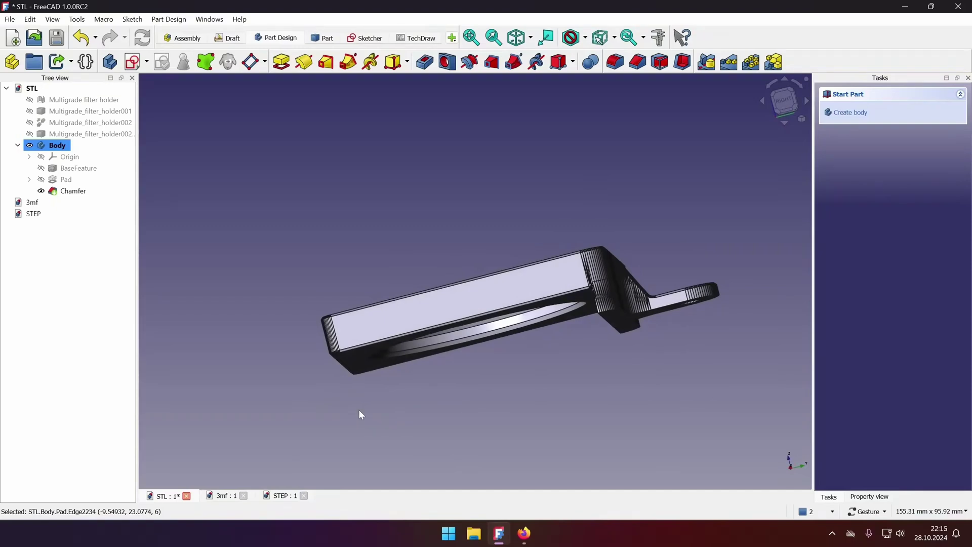
left_click_drag(360, 410, 613, 374)
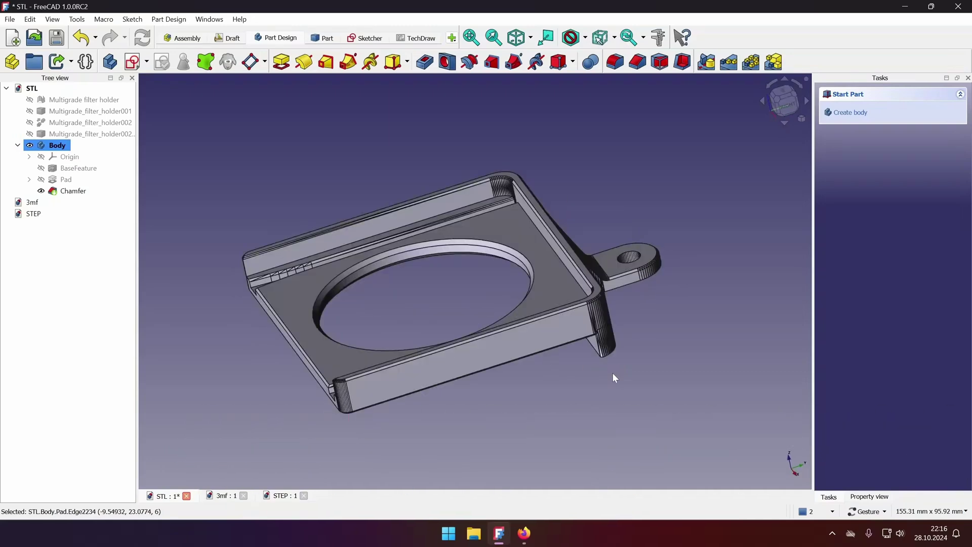
- Switch to the 3mf document
left_click(57, 145)
key("ctrl+Tab")
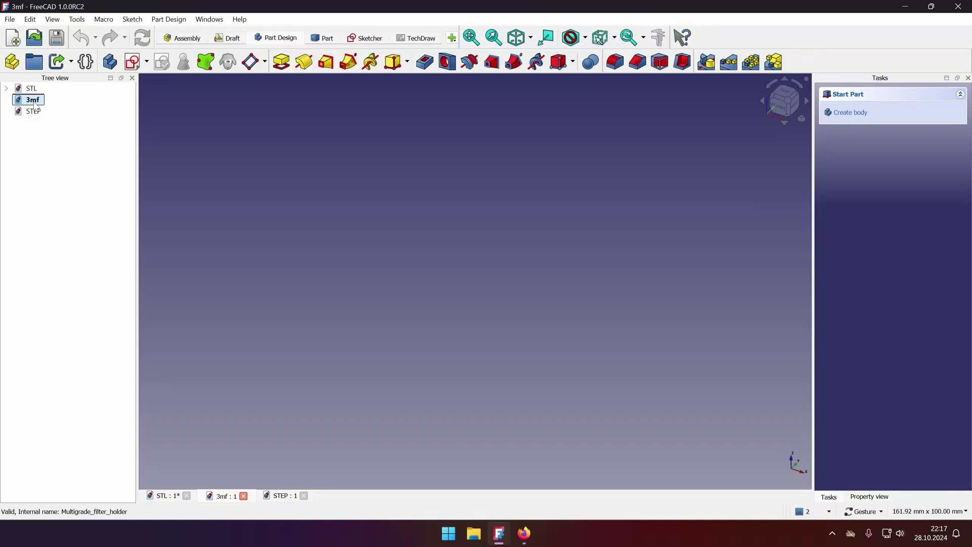
- Switch to the desktop and open lomoback-block and spring.3mf as an archive in 7-Zip
left_click(905, 6)
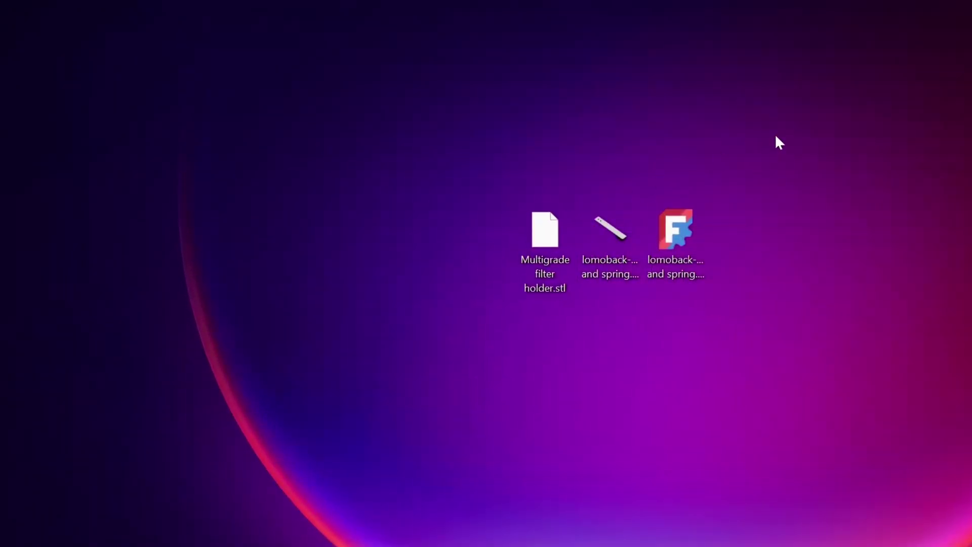
right_click(607, 230)
left_click(676, 521)
mouse_move(780, 319)
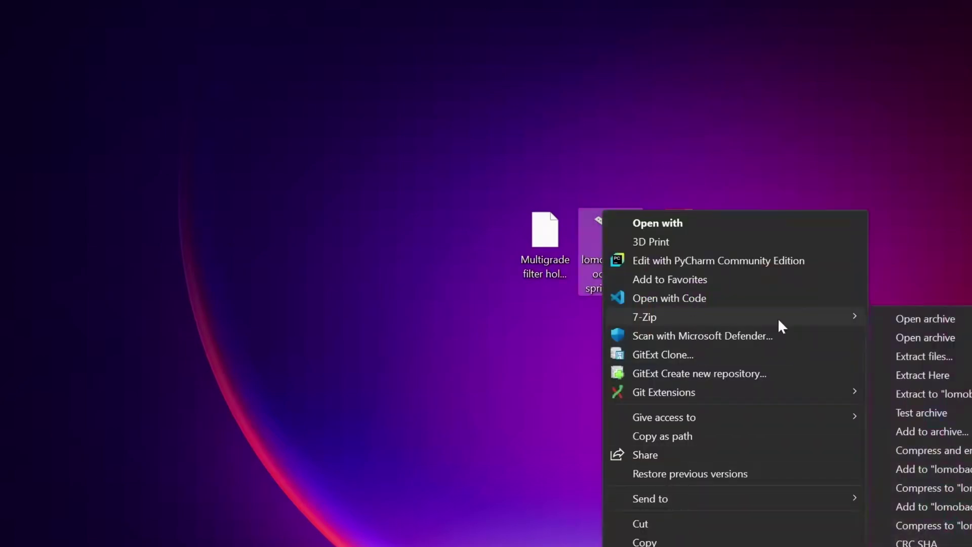
left_click(949, 322)
- View thumbnail.png from the archive's Metadata folder and close the image again
left_click(167, 117)
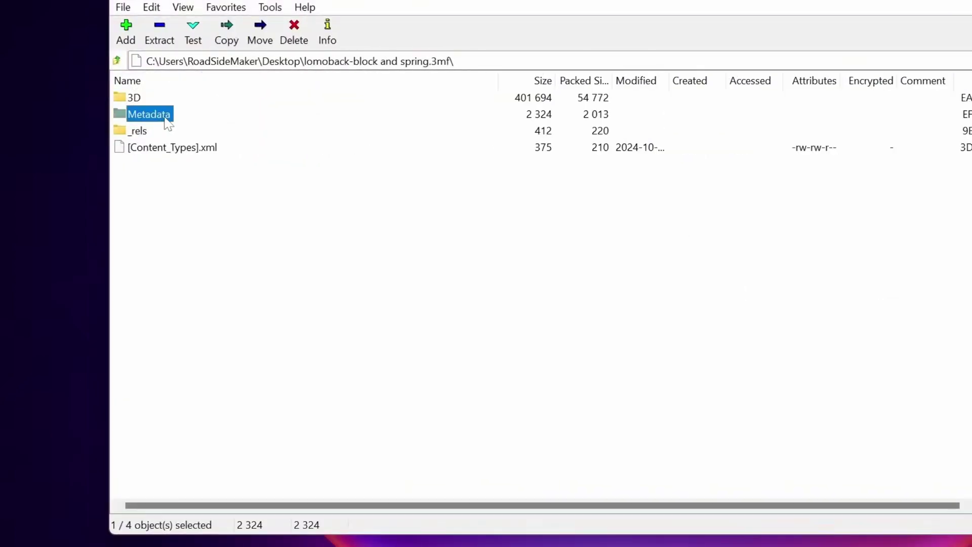
double_click(168, 121)
left_click(168, 104)
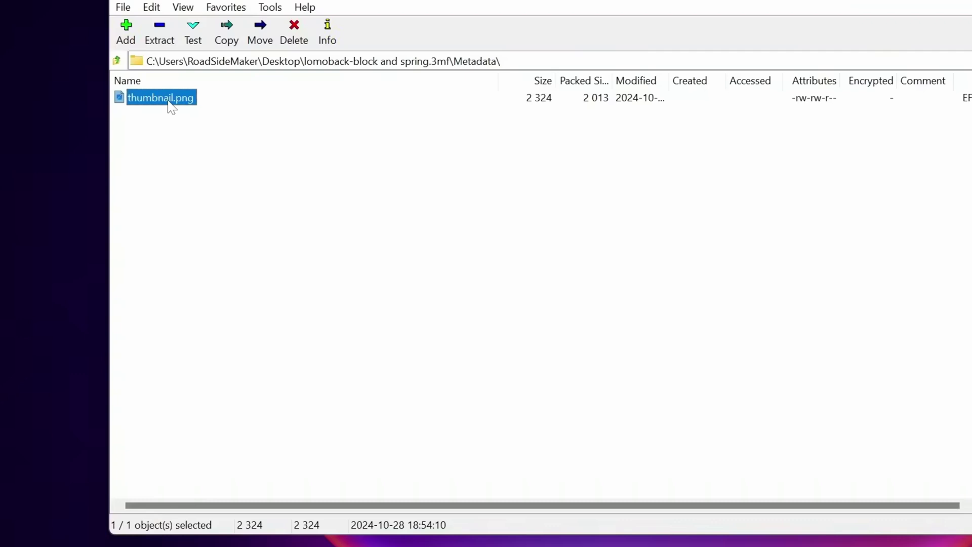
double_click(169, 99)
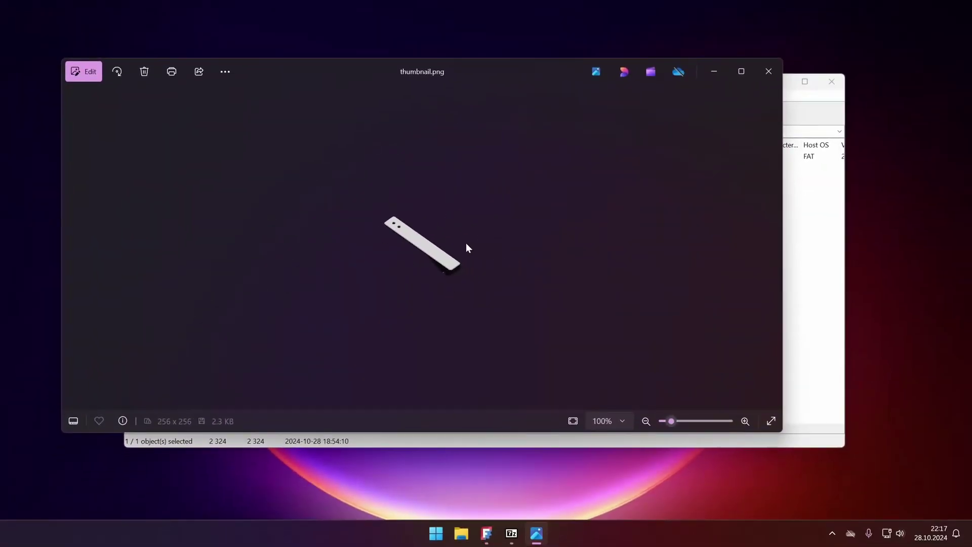
key("alt+F4")
left_click(586, 265)
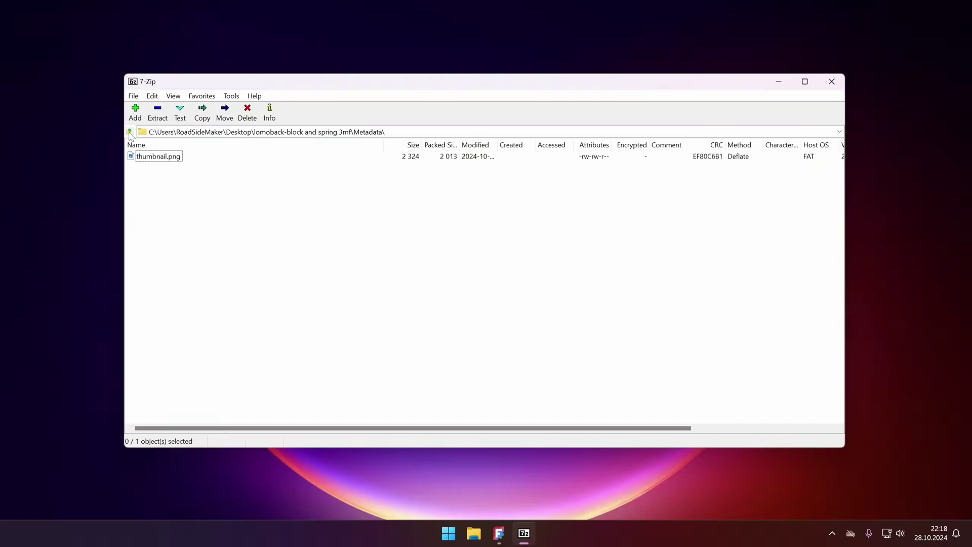
- Open 3dmodel.model from the archive's 3D folder as text
left_click(130, 132)
double_click(149, 156)
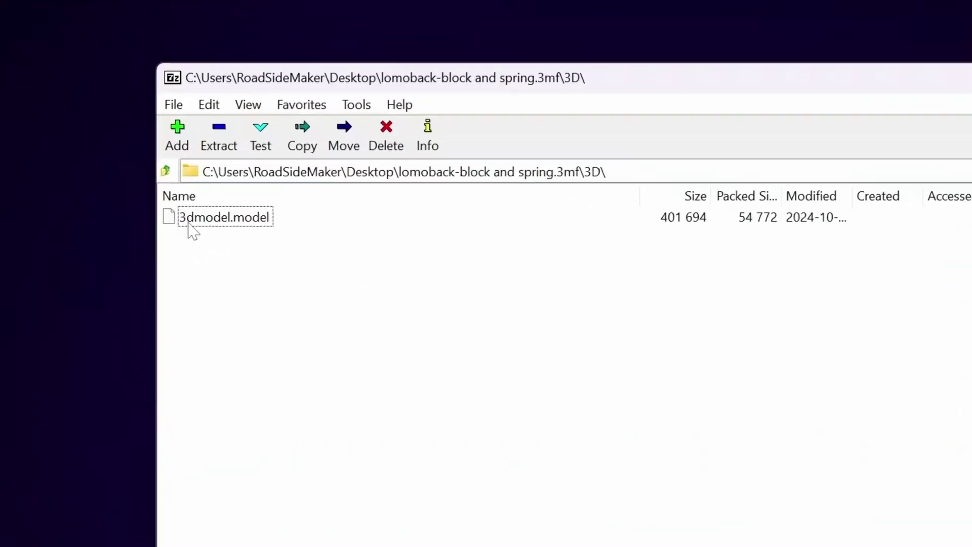
left_click(144, 158)
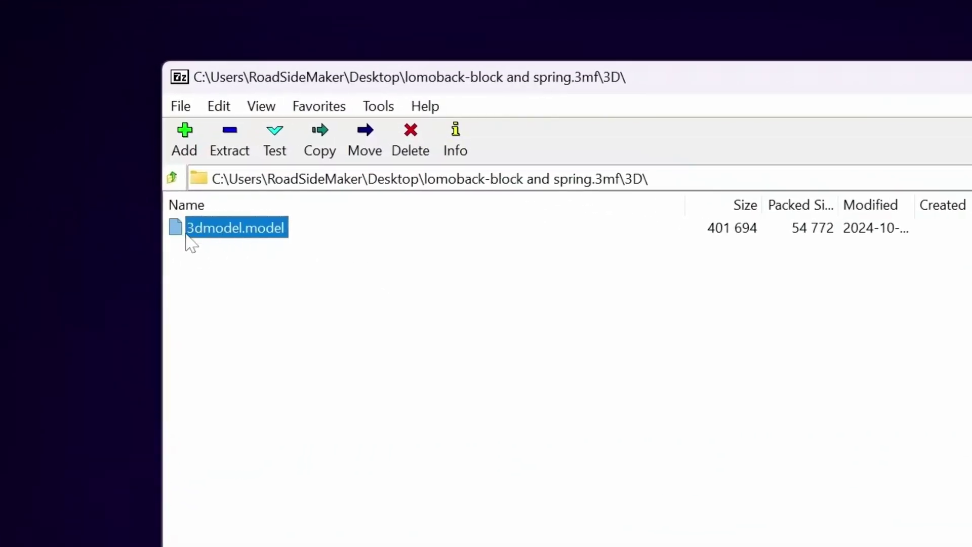
right_click(277, 234)
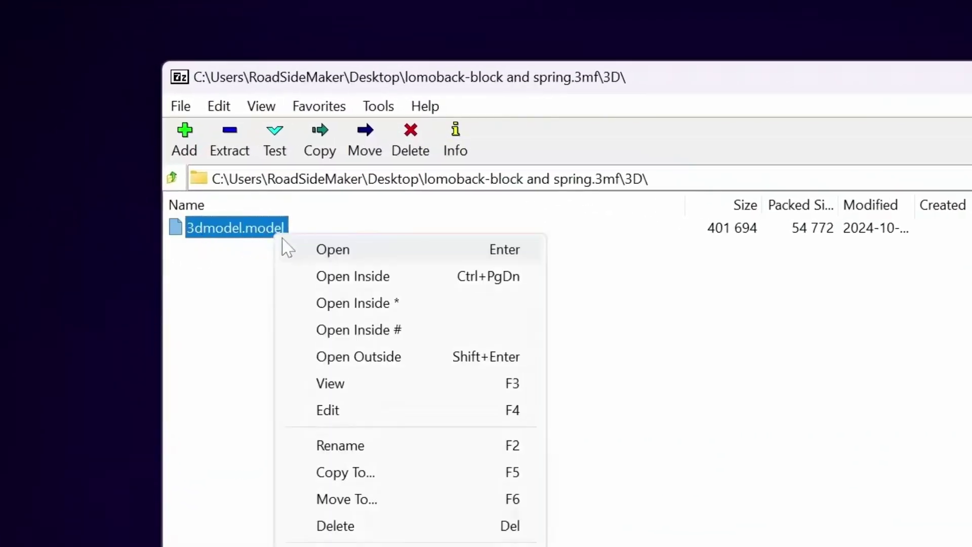
left_click(316, 249)
double_click(488, 275)
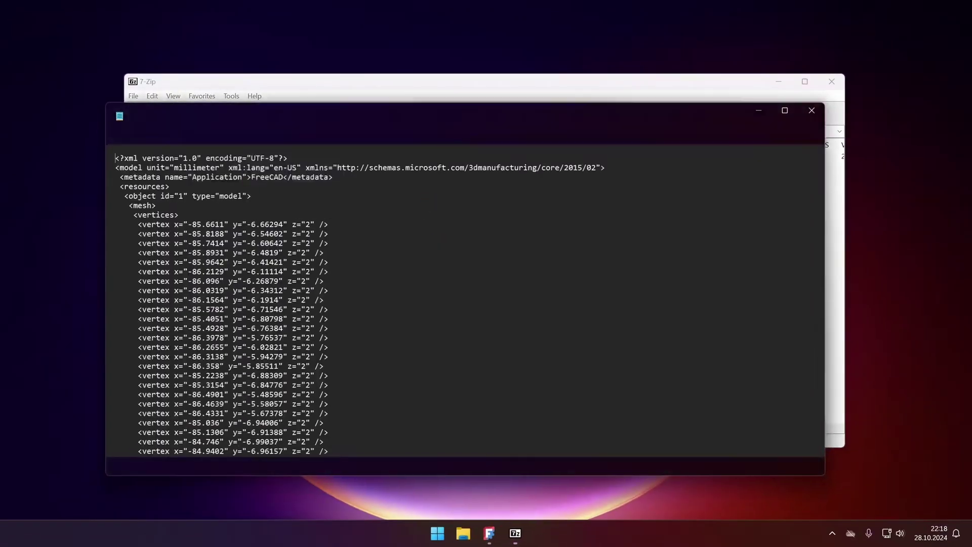
- Examine the XML declaration and the list of mesh vertices in 3dmodel.model, and close the file
left_click(328, 223)
left_click_drag(114, 157, 134, 158)
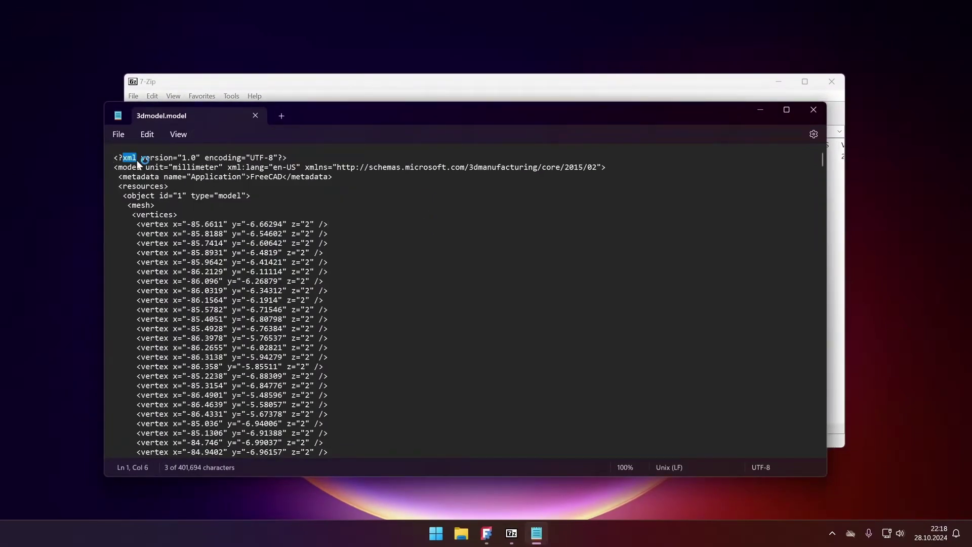
left_click_drag(136, 223, 330, 406)
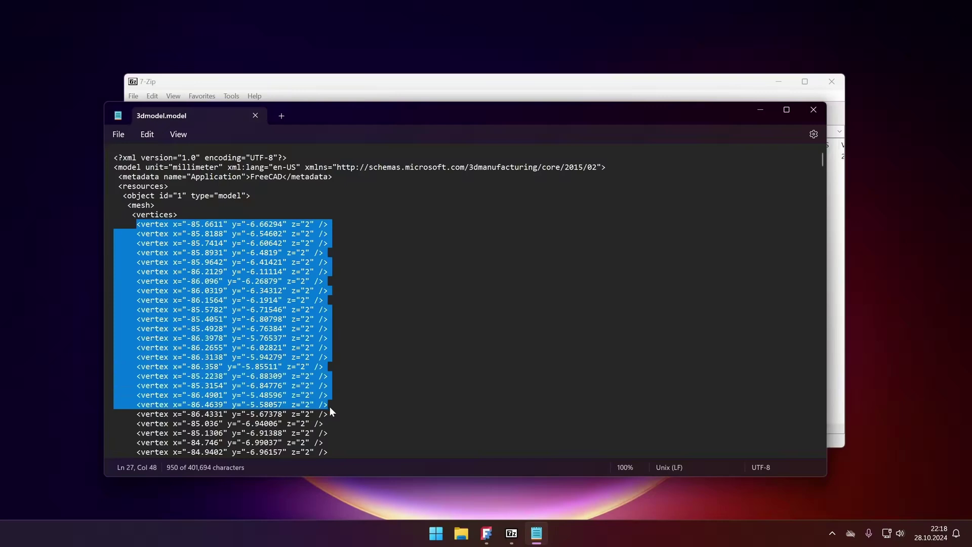
left_click(815, 111)
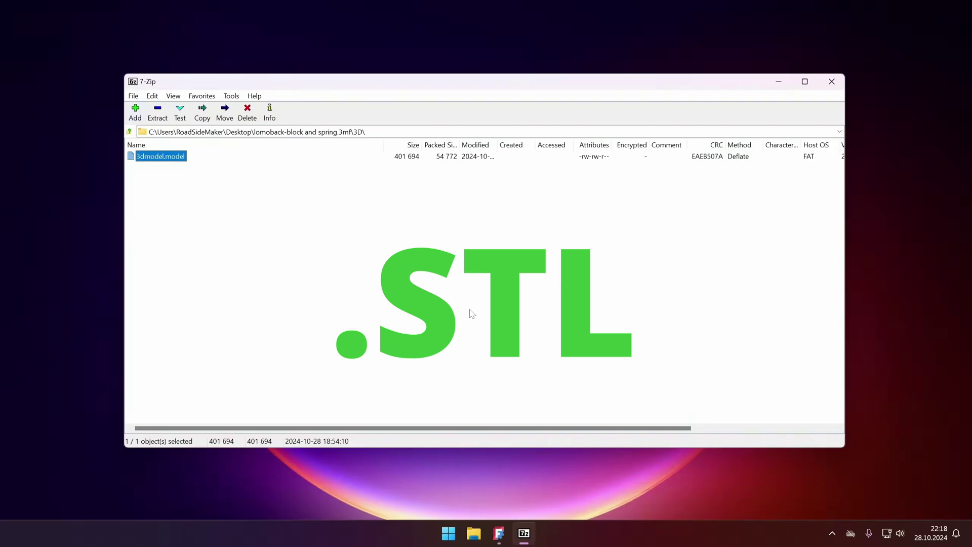
- Switch back to FreeCAD and import lomoback-block and spring.3mf into the 3mf document
left_click(499, 533)
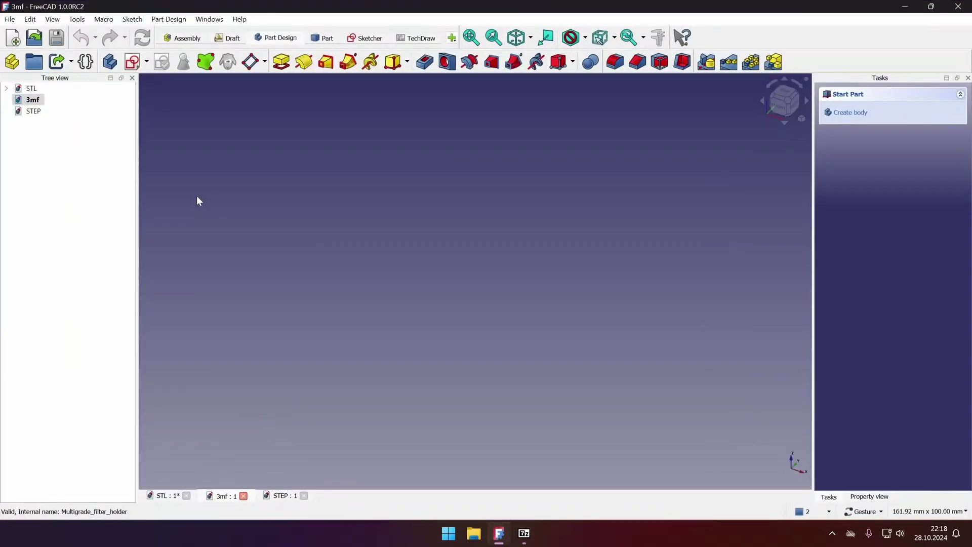
left_click(10, 19)
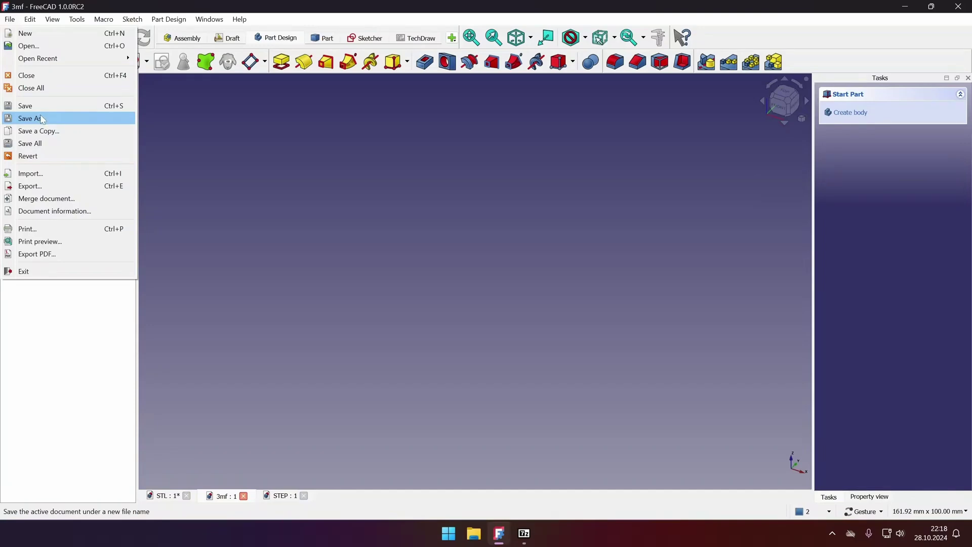
left_click(31, 174)
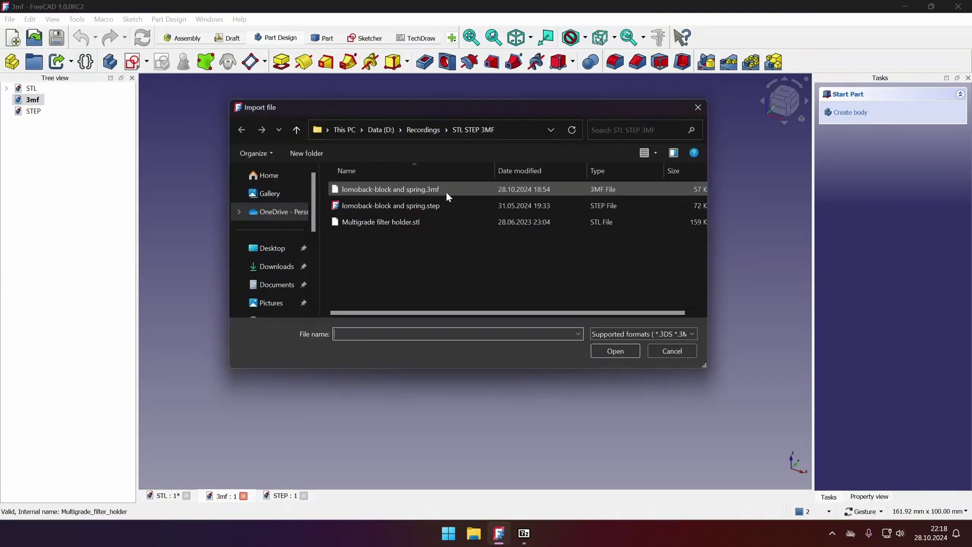
double_click(445, 189)
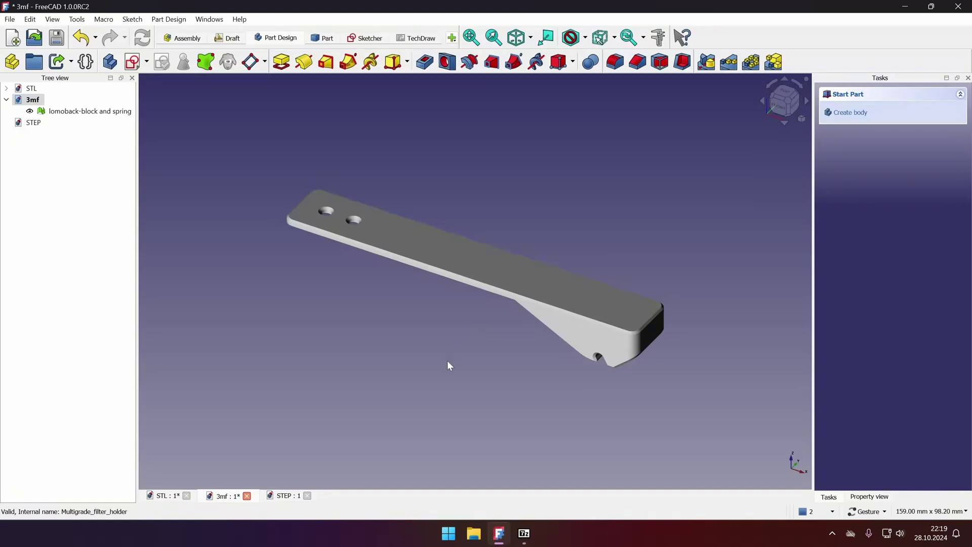
- Examine the imported lomoback-block and spring mesh from above and from its notched side
left_click_drag(420, 350, 424, 386)
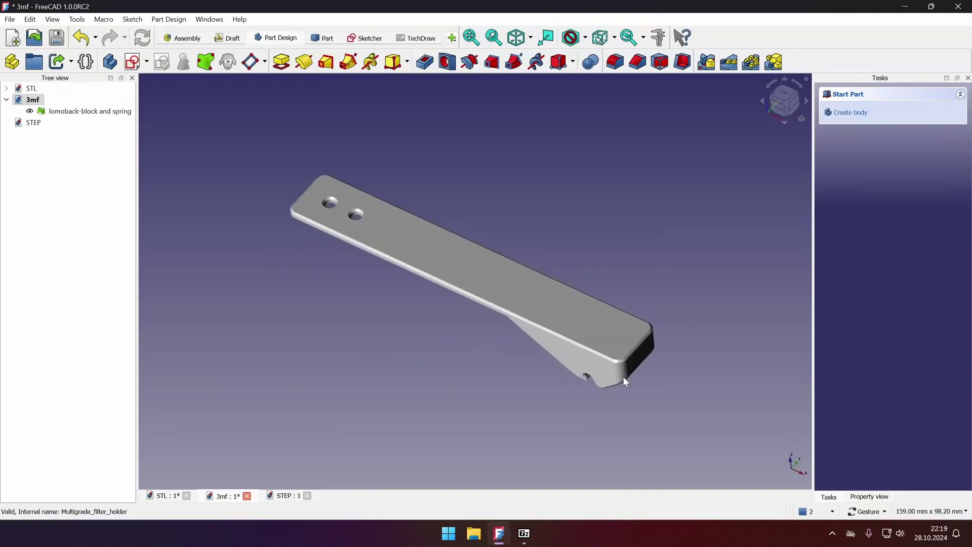
left_click(60, 114)
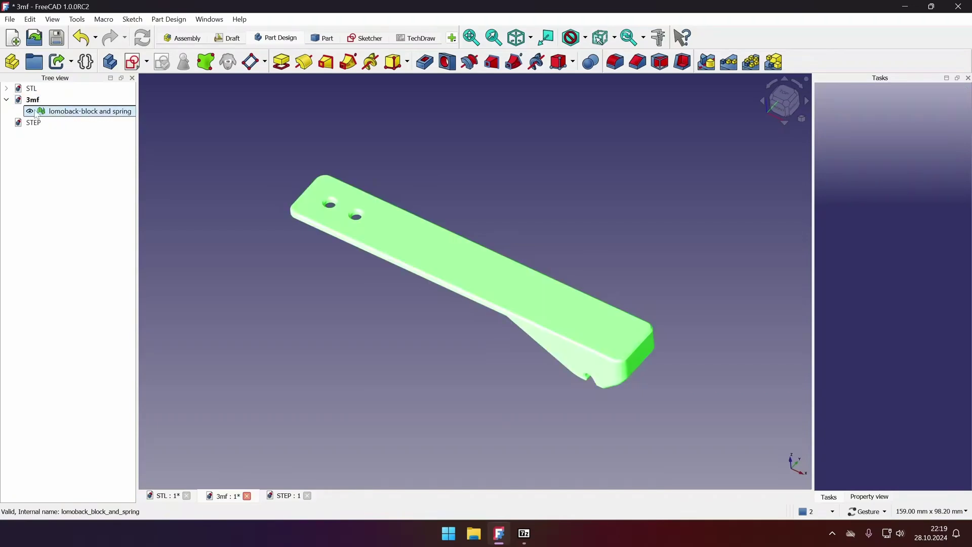
left_click(405, 250)
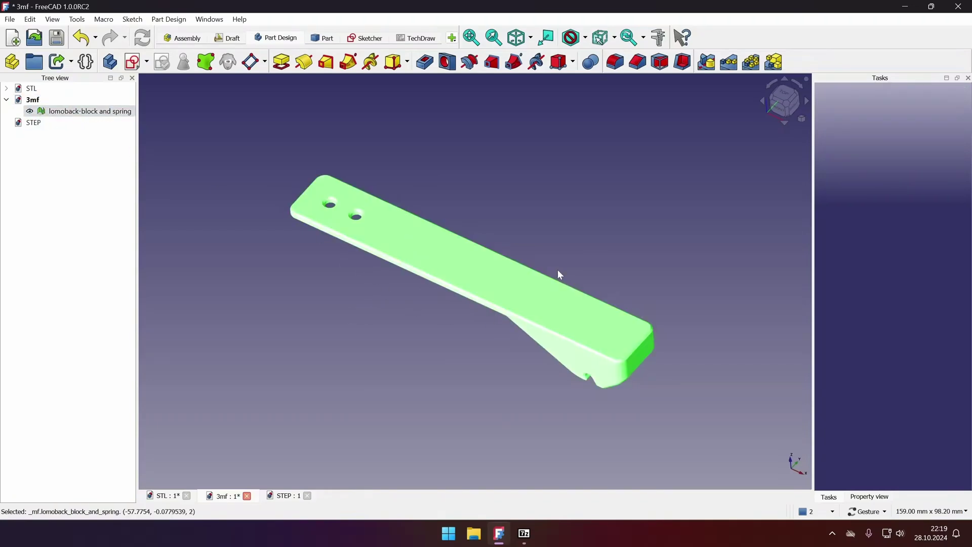
left_click_drag(559, 271, 448, 238)
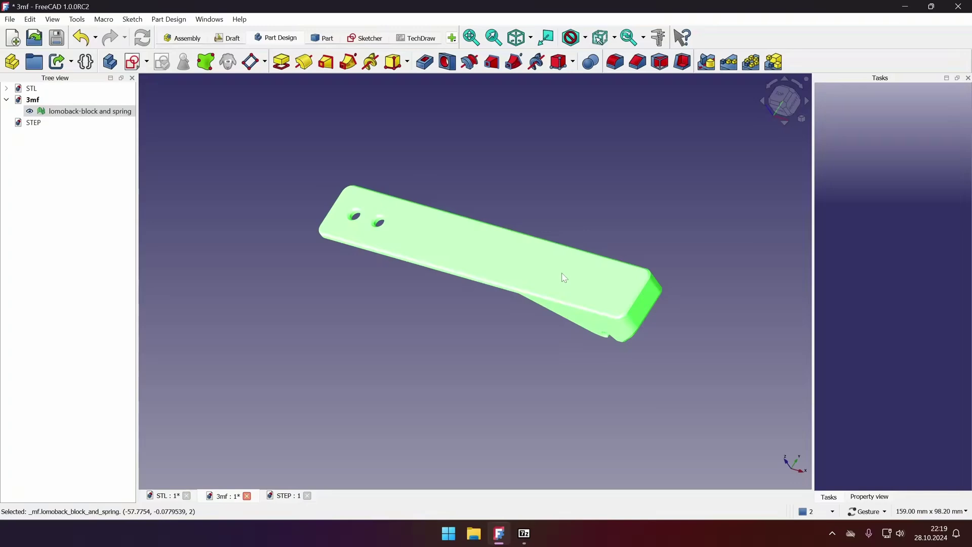
left_click(333, 325)
left_click_drag(340, 333, 576, 201)
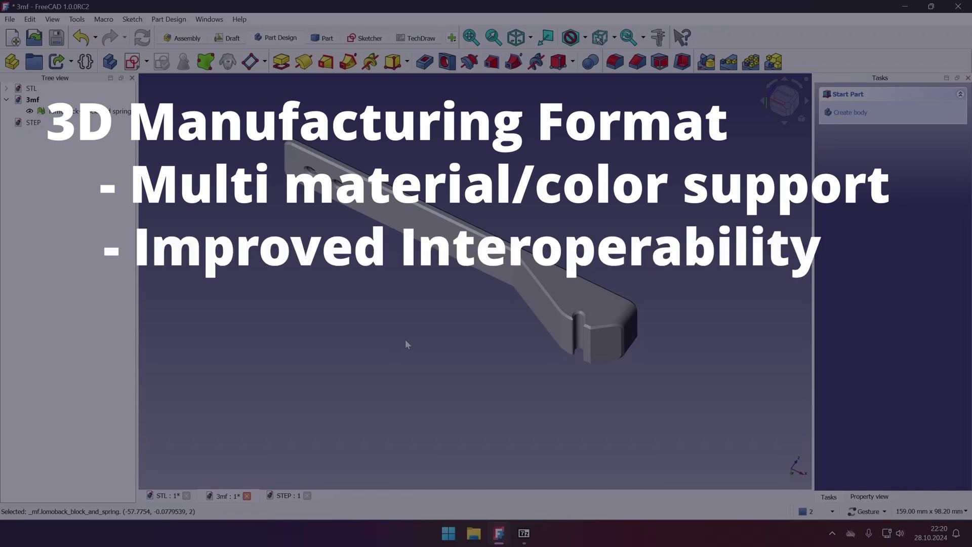
left_click_drag(424, 330, 439, 366)
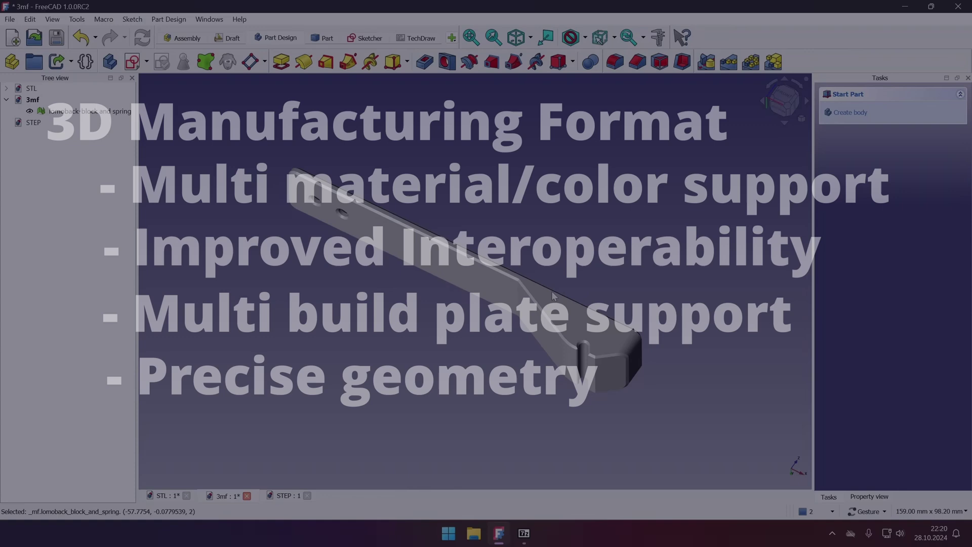
- Create a shape from the lomoback-block and spring mesh in the Part workbench, sewing it with a tolerance of 0.10
left_click(566, 328)
left_click(326, 41)
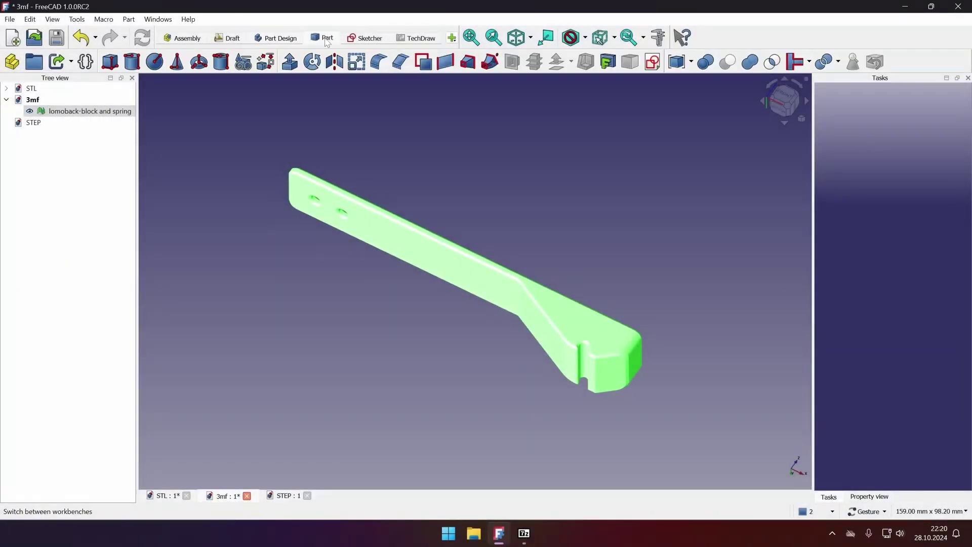
left_click(128, 19)
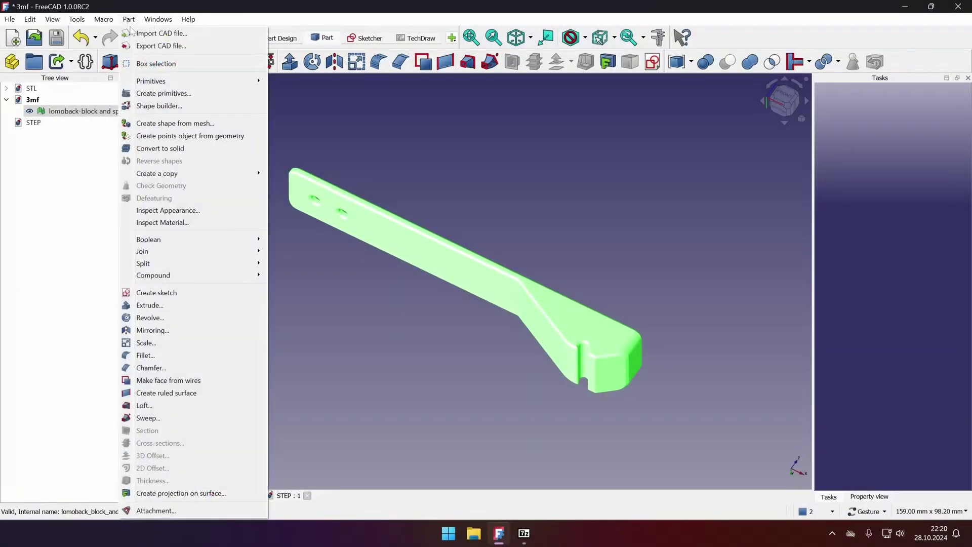
left_click(167, 124)
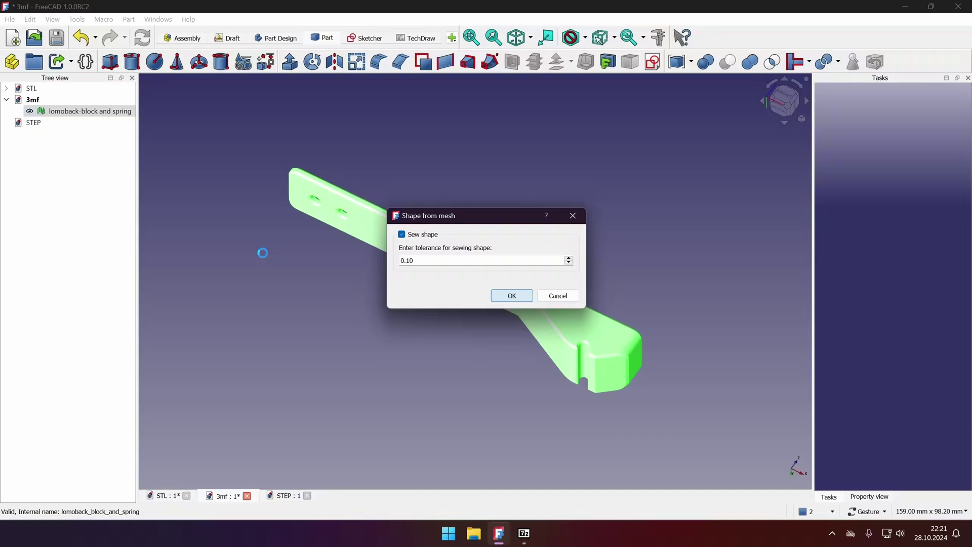
- Make a refined copy of the shape created from the mesh and convert that copy to a solid
left_click(122, 19)
mouse_move(174, 179)
left_click(315, 208)
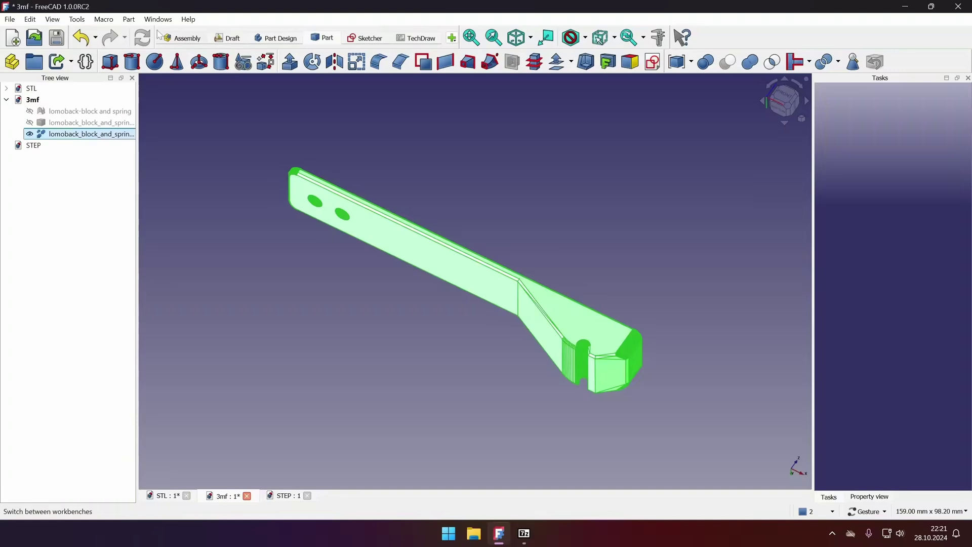
left_click(129, 19)
left_click(168, 146)
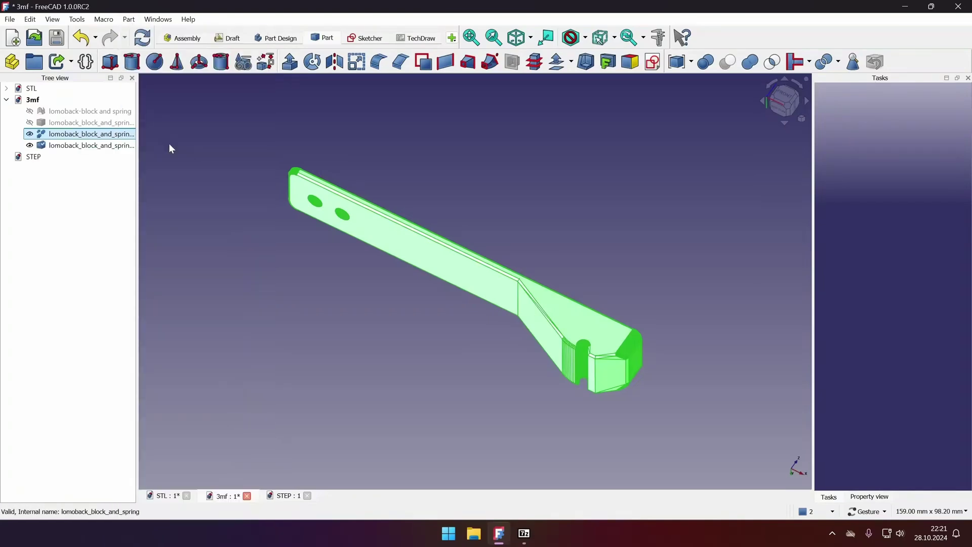
left_click(168, 143)
- Hide the refined copy so that only the converted solid is shown, and inspect the solid's underside
left_click_drag(533, 245, 511, 214)
left_click_drag(462, 340, 263, 141)
left_click(385, 243)
key("space")
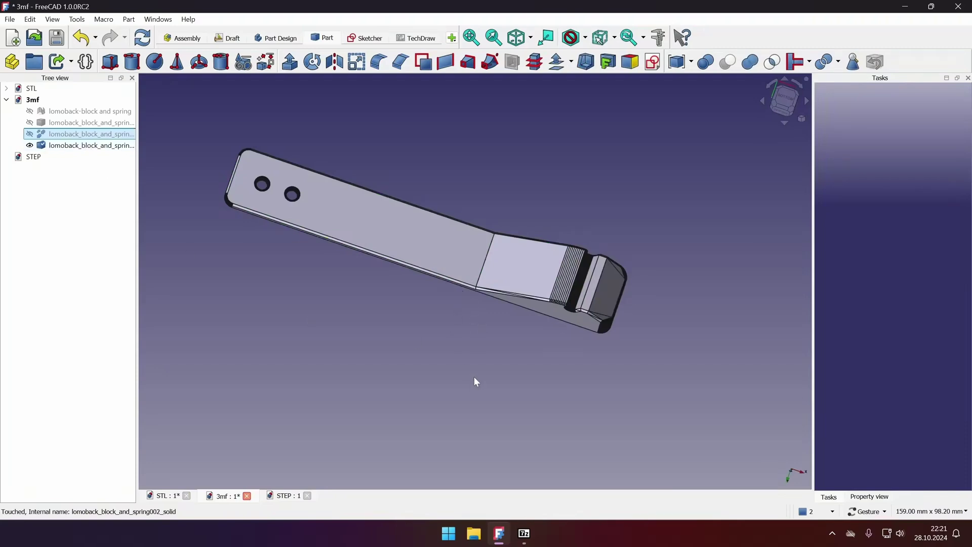
scroll(370, 146, "up", 3)
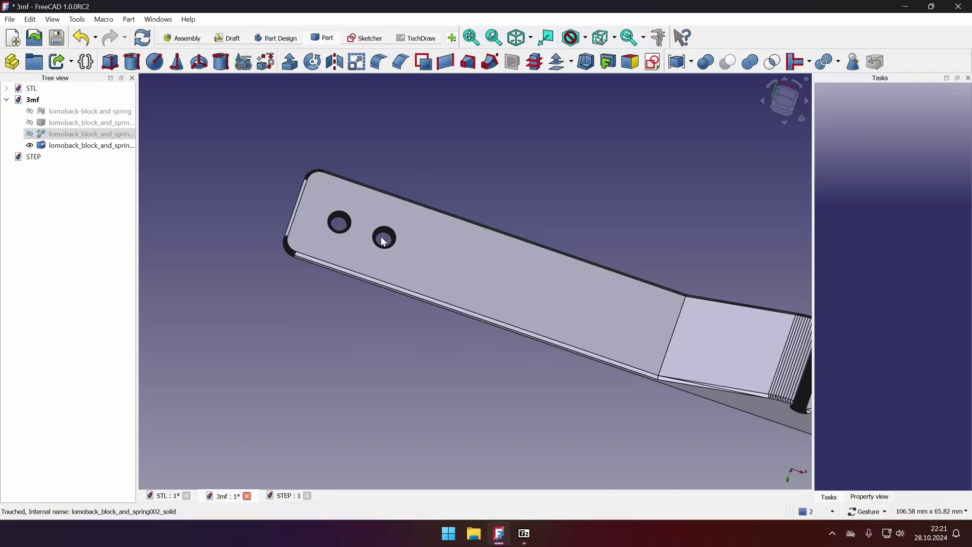
right_click_drag(384, 241, 292, 241)
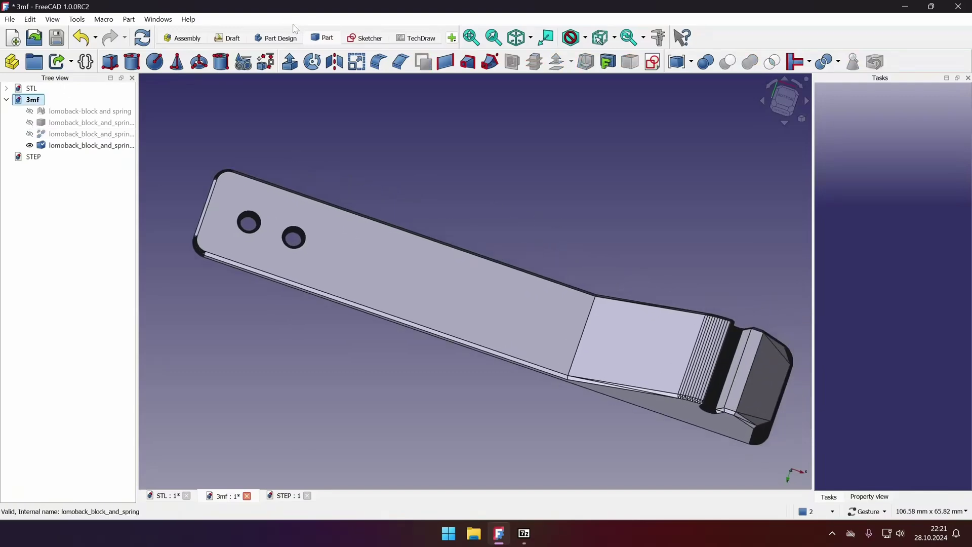
- Create a new body in the Part Design workbench and put the converted solid into it as its base feature
left_click(280, 38)
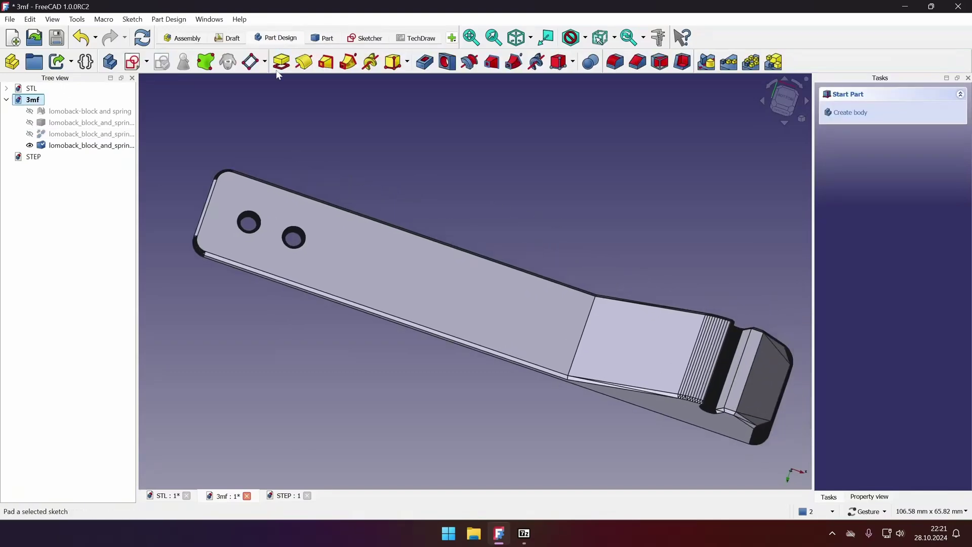
left_click(110, 61)
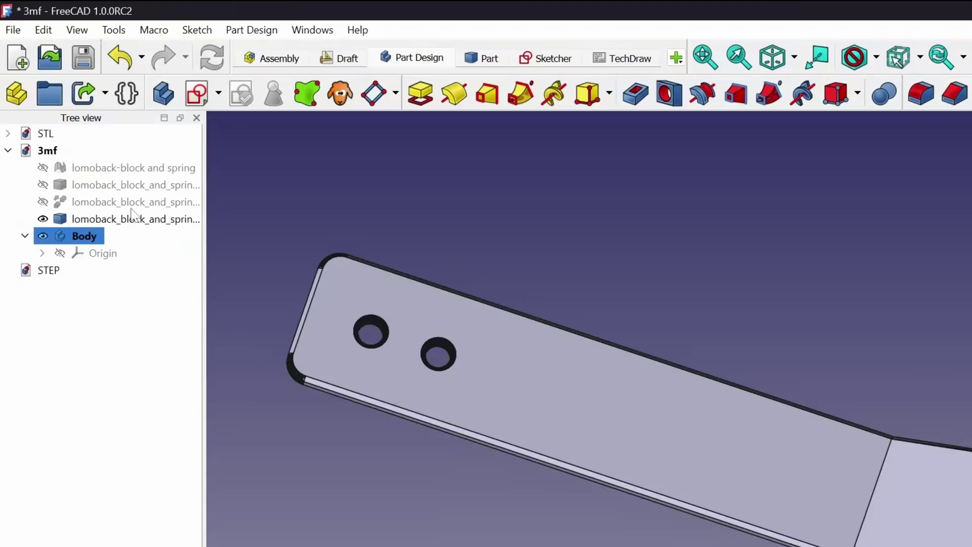
left_click_drag(131, 209, 85, 236)
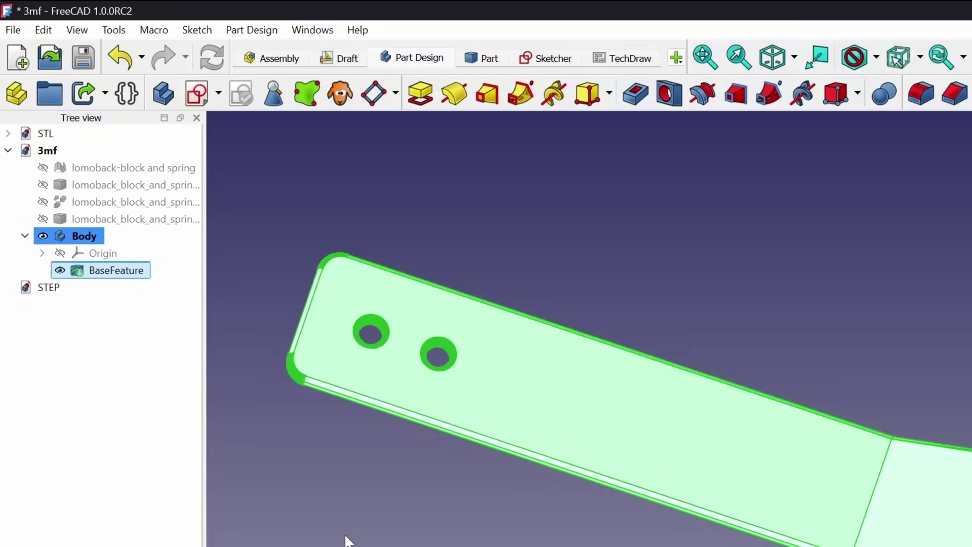
- Sketch a circle about 7 mm in diameter on the arm's flat underside, centred on the inner of the two holes
left_click(512, 396)
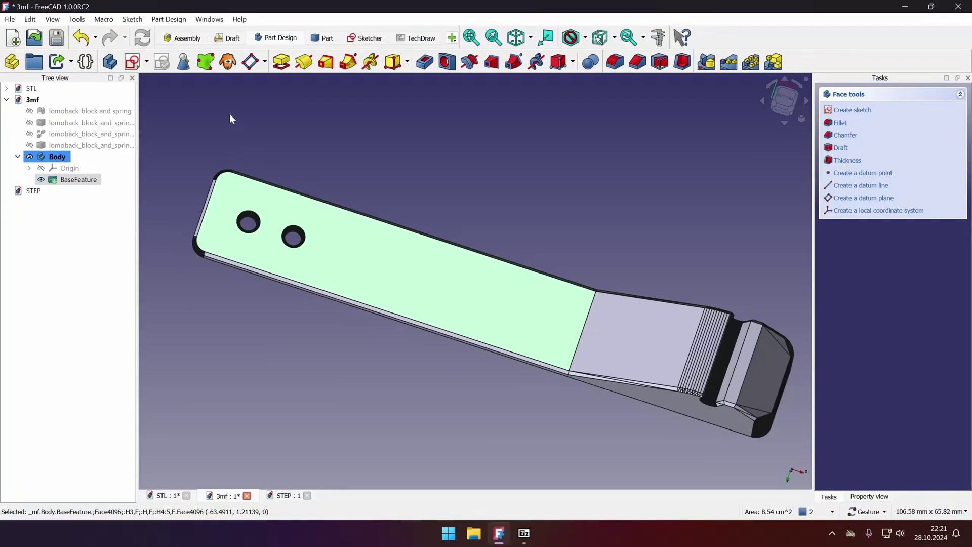
left_click(133, 62)
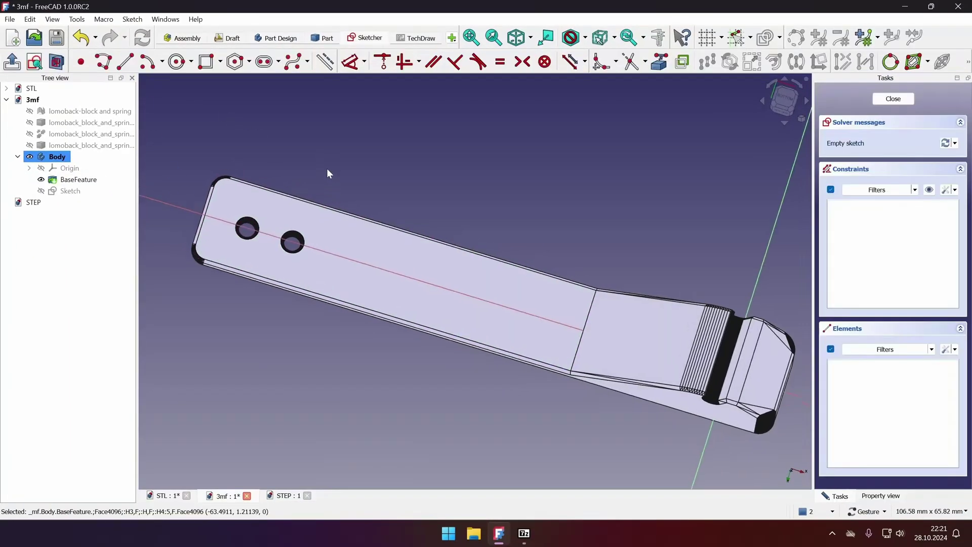
key("g")
key("c")
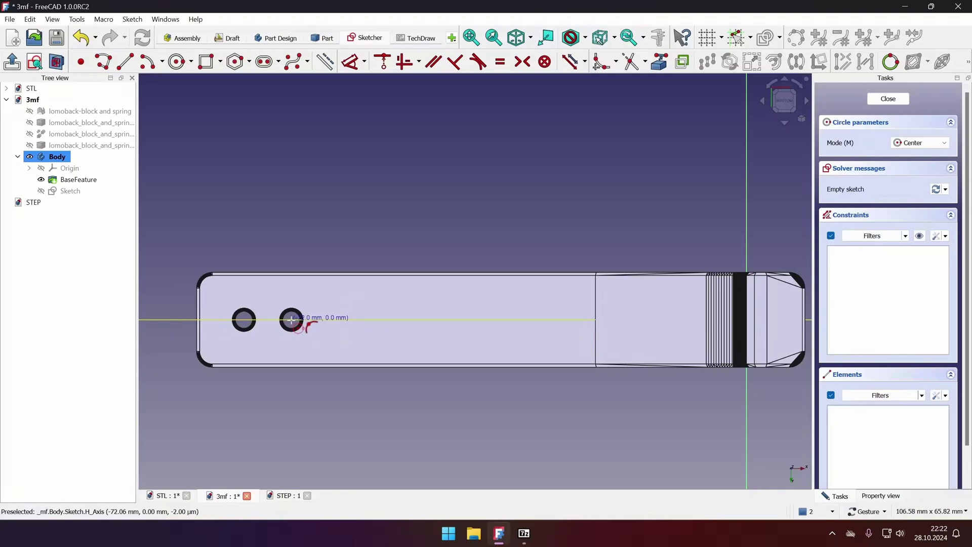
left_click(291, 319)
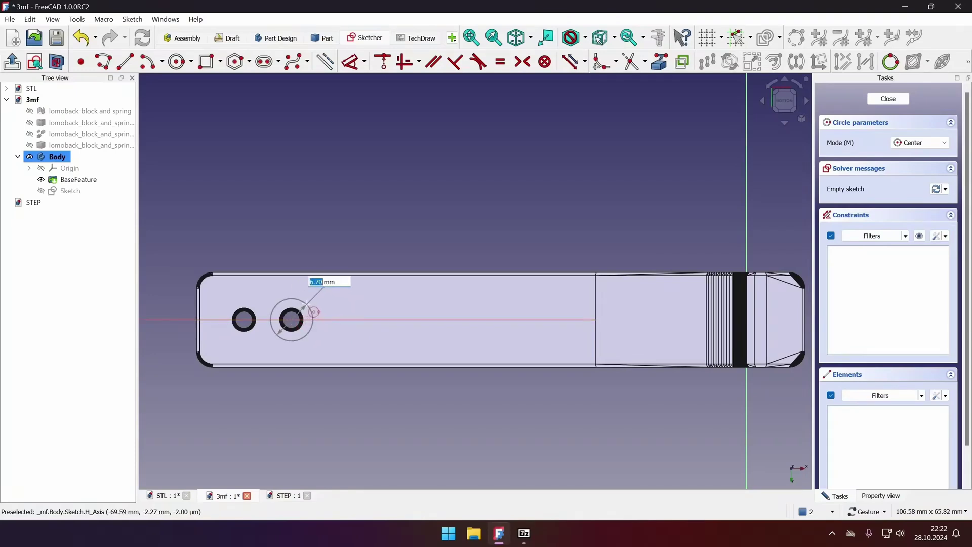
type("7")
key("Return")
left_click(888, 98)
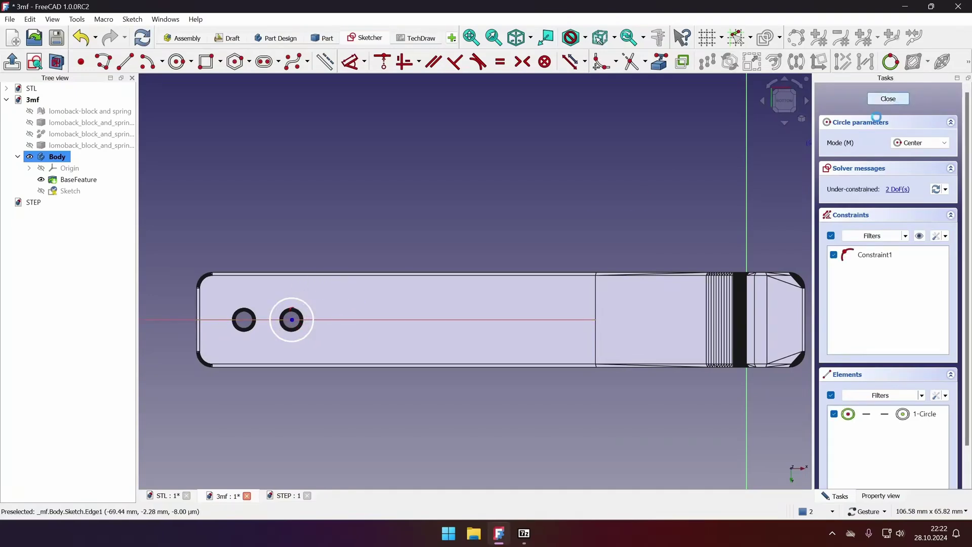
- Pad the circle sketch up to the arm's opposite flat face to fill the inner hole
left_click(281, 62)
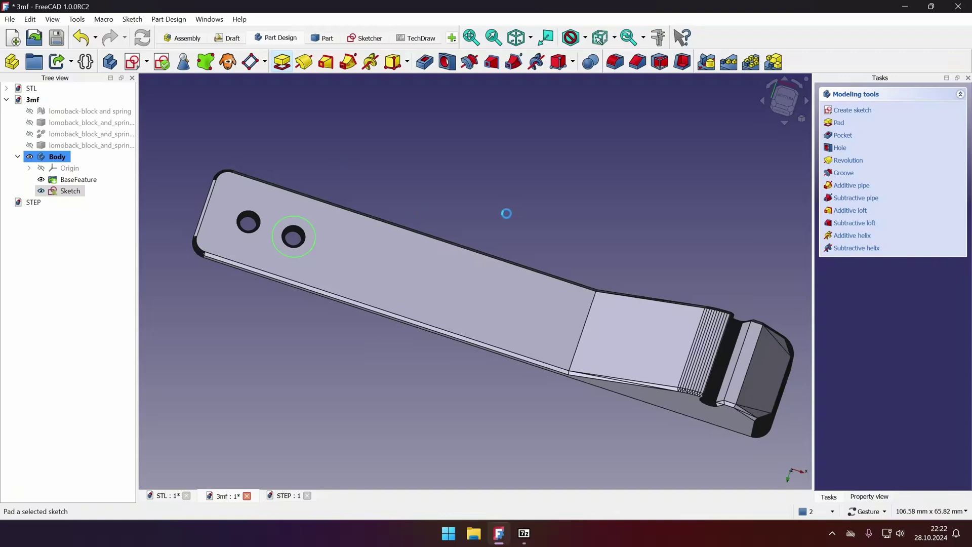
left_click(916, 143)
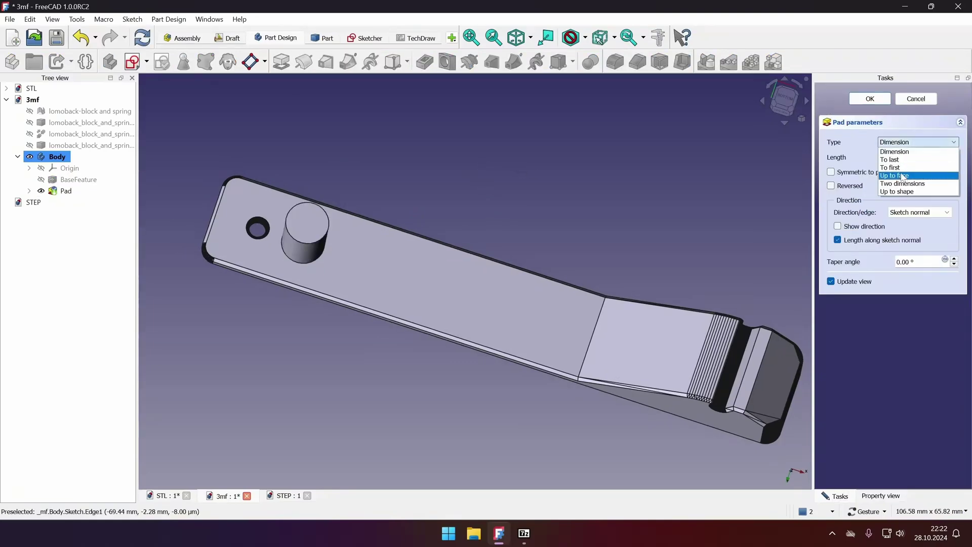
left_click(904, 178)
left_click_drag(483, 167, 423, 263)
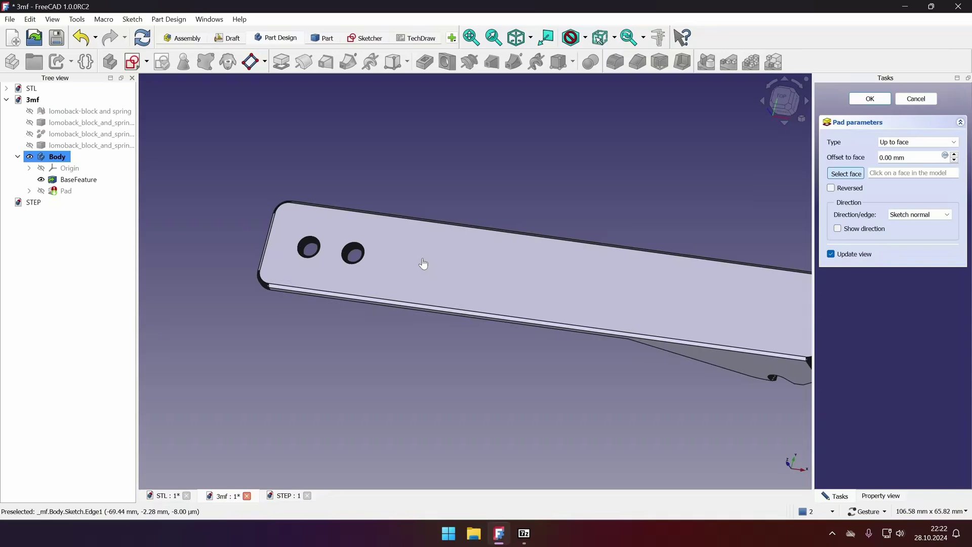
left_click(423, 263)
key("Return")
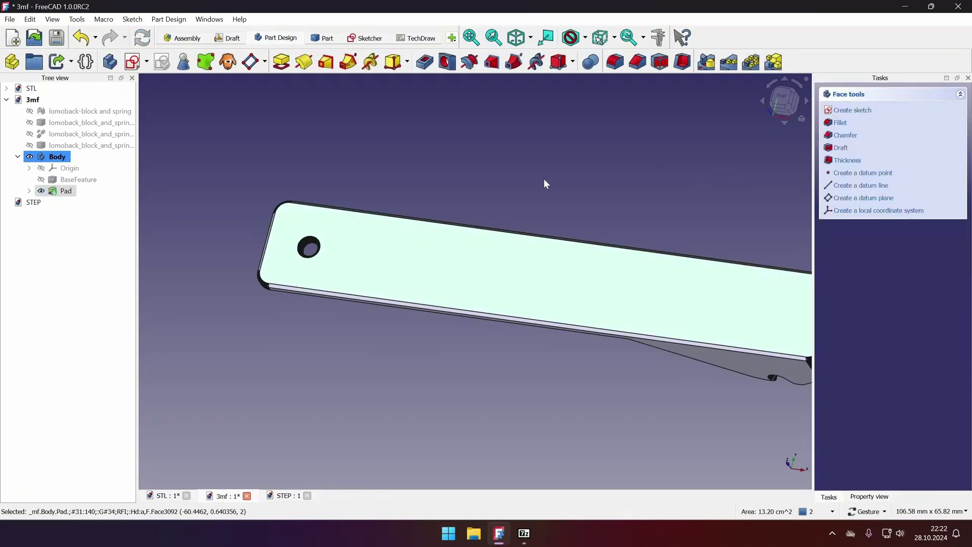
left_click_drag(543, 178, 267, 289)
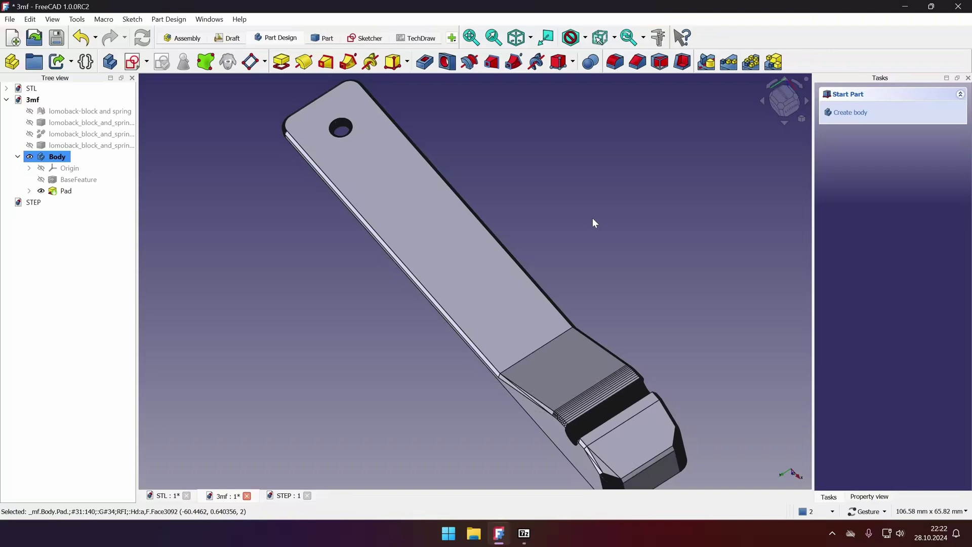
- Import lomoback-block and spring.step into the STEP document, keeping the default import options
double_click(32, 99)
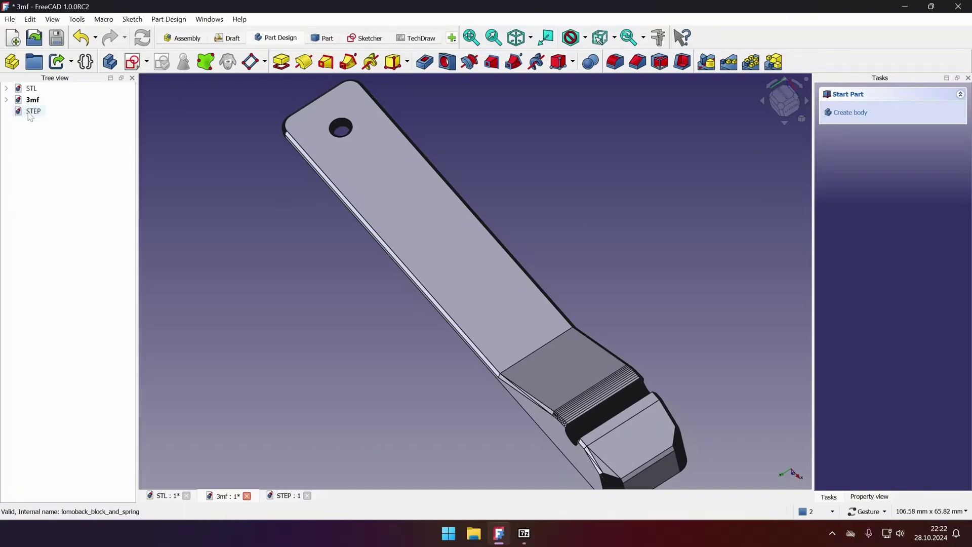
left_click(31, 111)
left_click(10, 19)
left_click(22, 173)
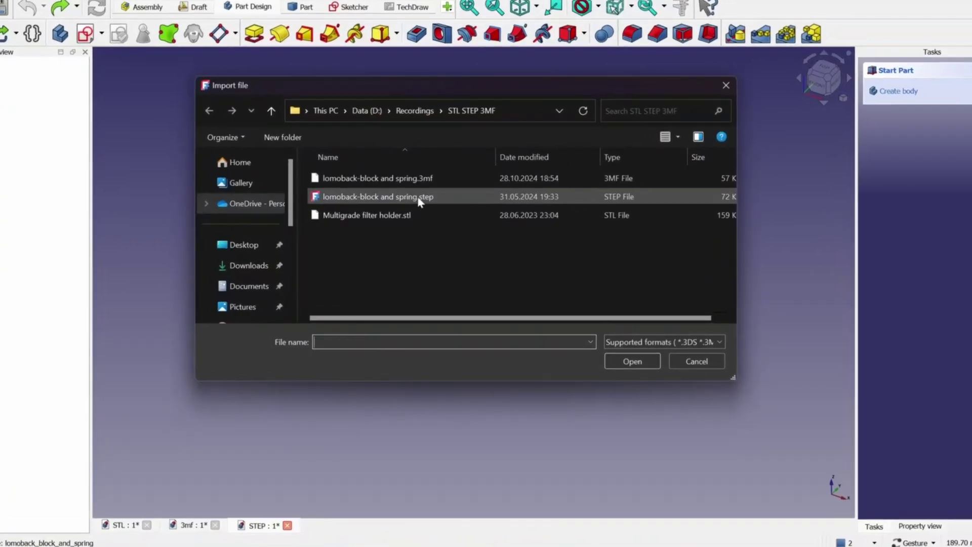
left_click(425, 205)
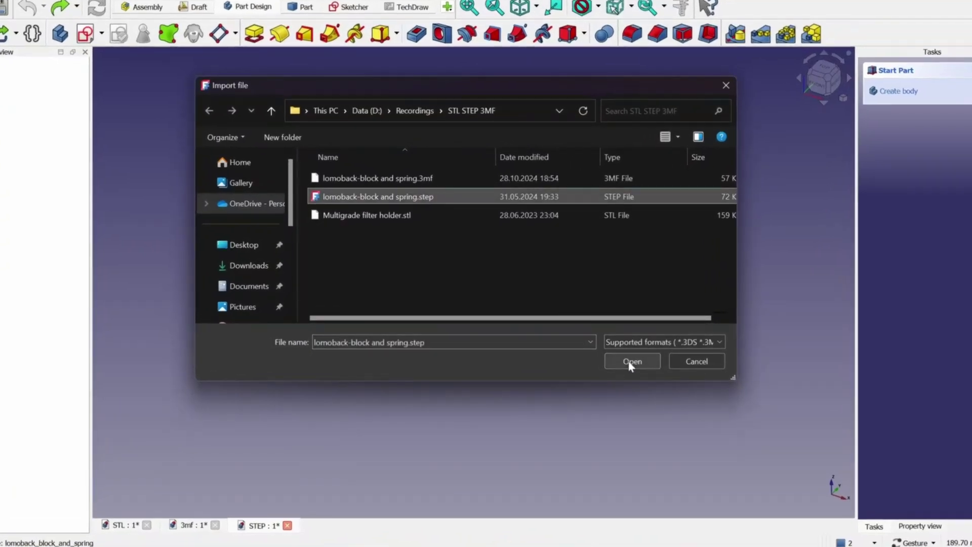
left_click(631, 361)
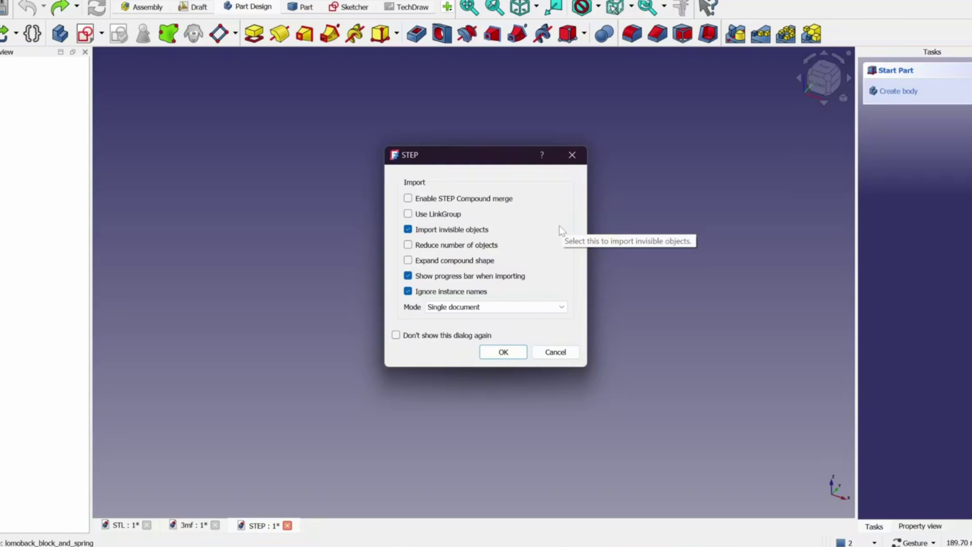
left_click(514, 355)
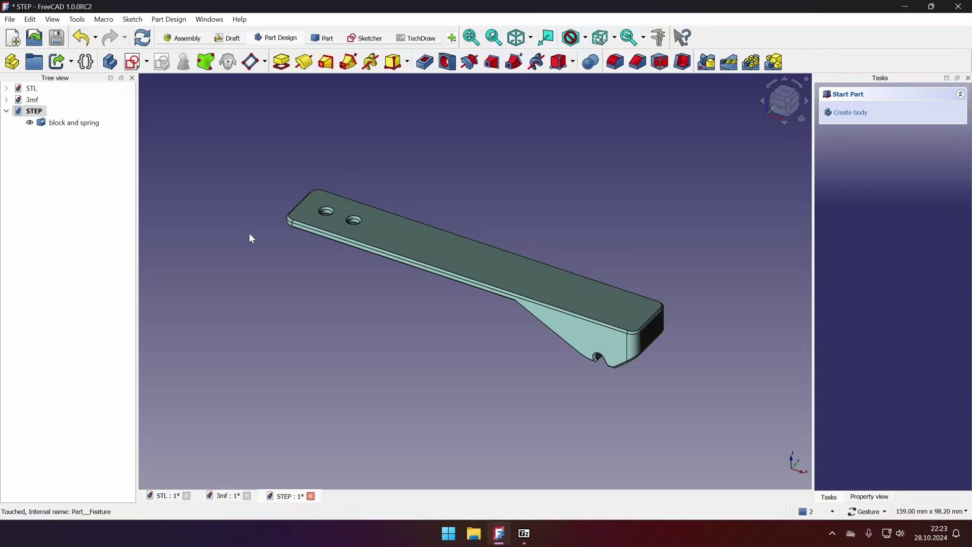
- Examine the imported STEP model from all sides, including its holes, chamfered edges and grooved block end
key("ctrl+shift+Tab")
left_click_drag(255, 339, 498, 384)
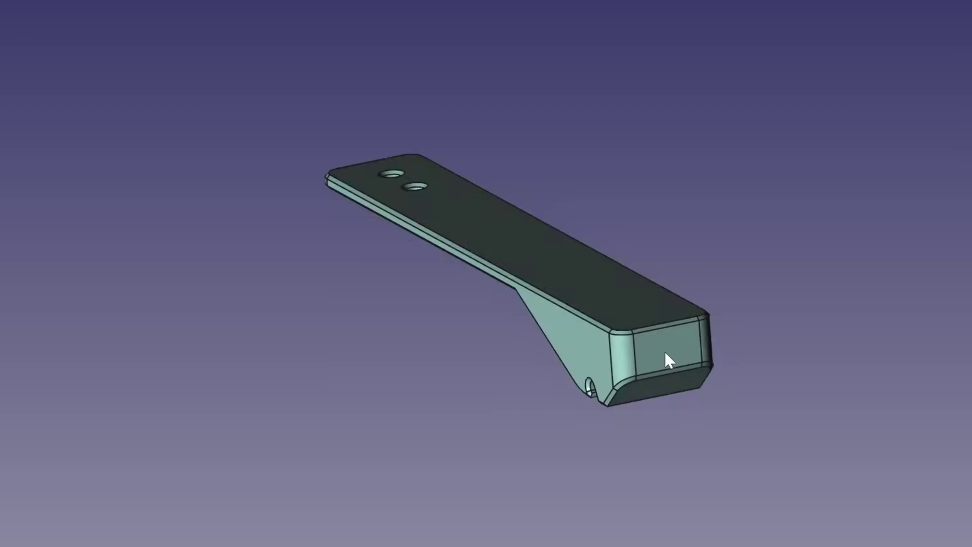
left_click_drag(535, 380, 292, 288)
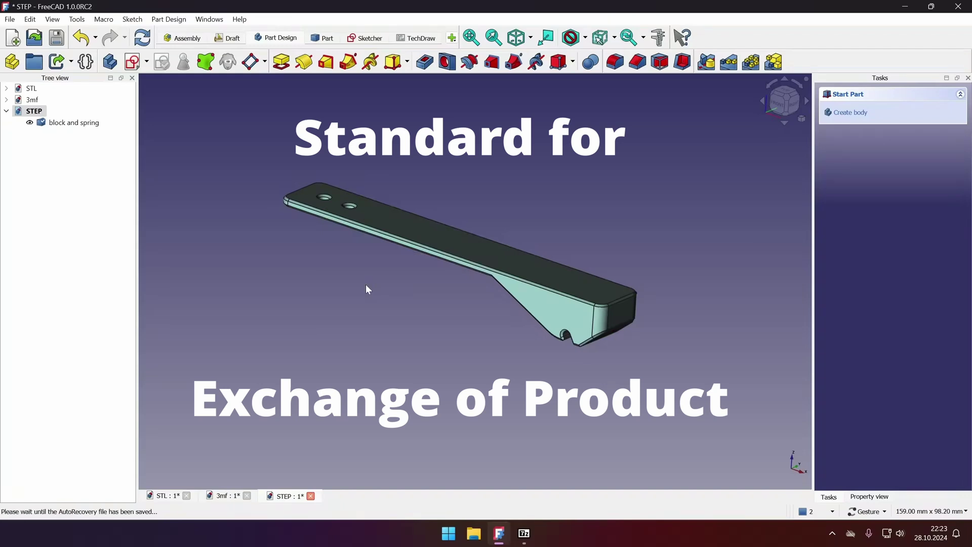
left_click_drag(367, 289, 484, 154)
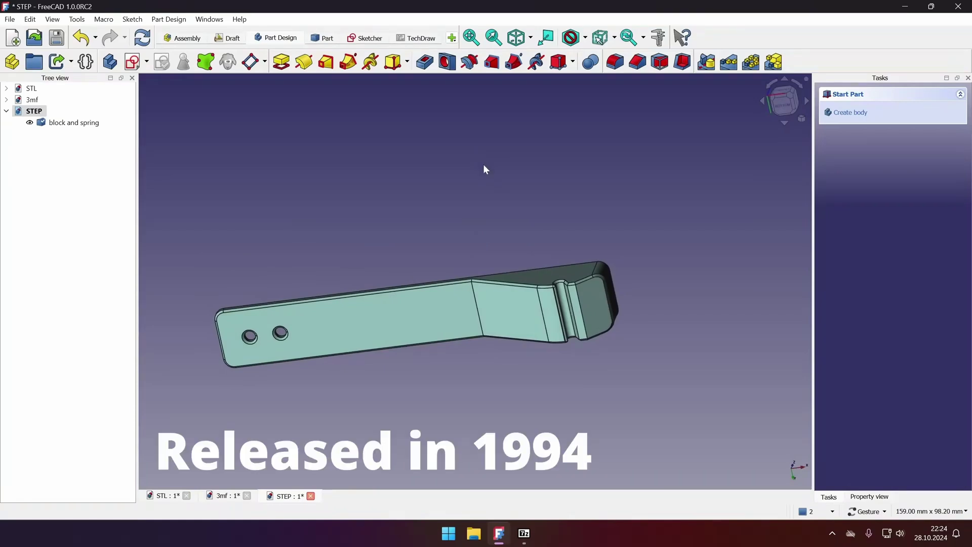
left_click_drag(681, 181, 579, 219)
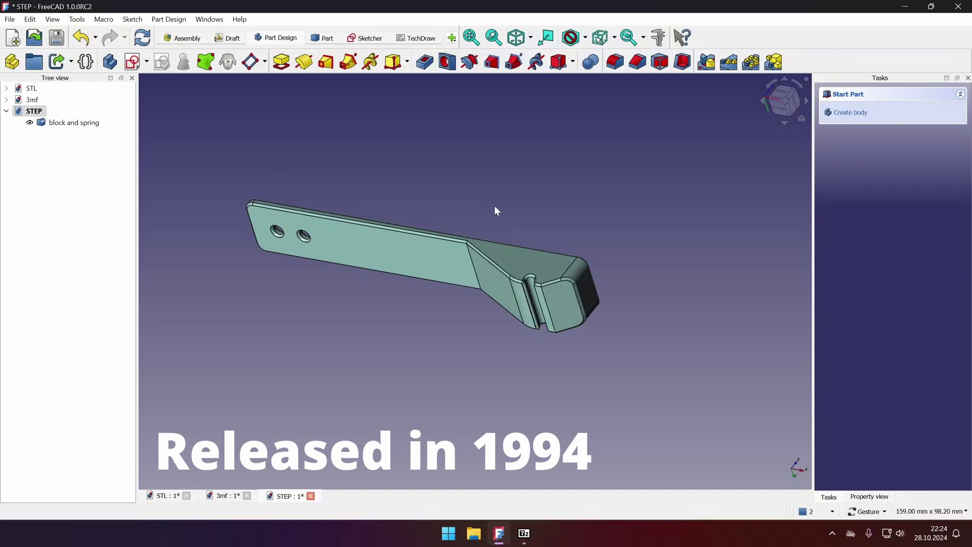
scroll(495, 208, "up", 3)
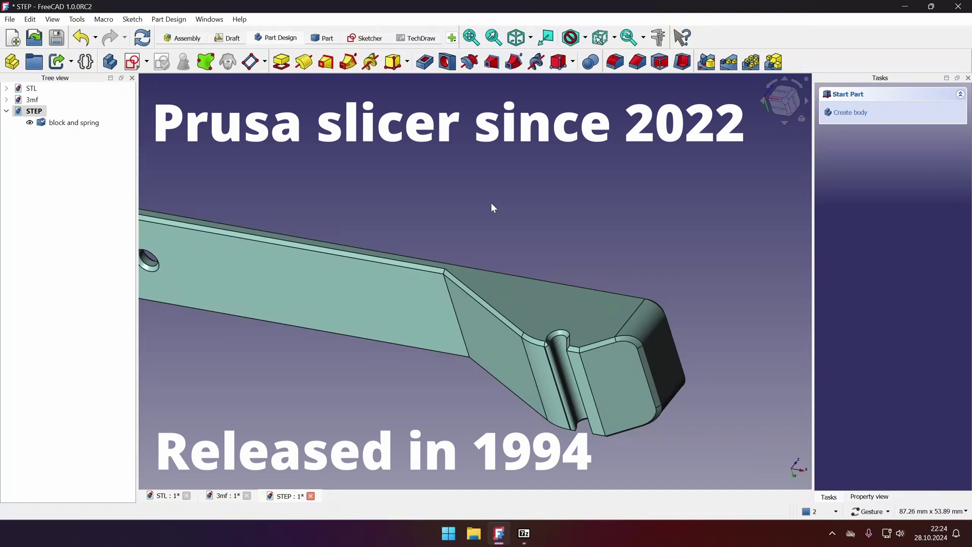
left_click_drag(491, 202, 309, 344)
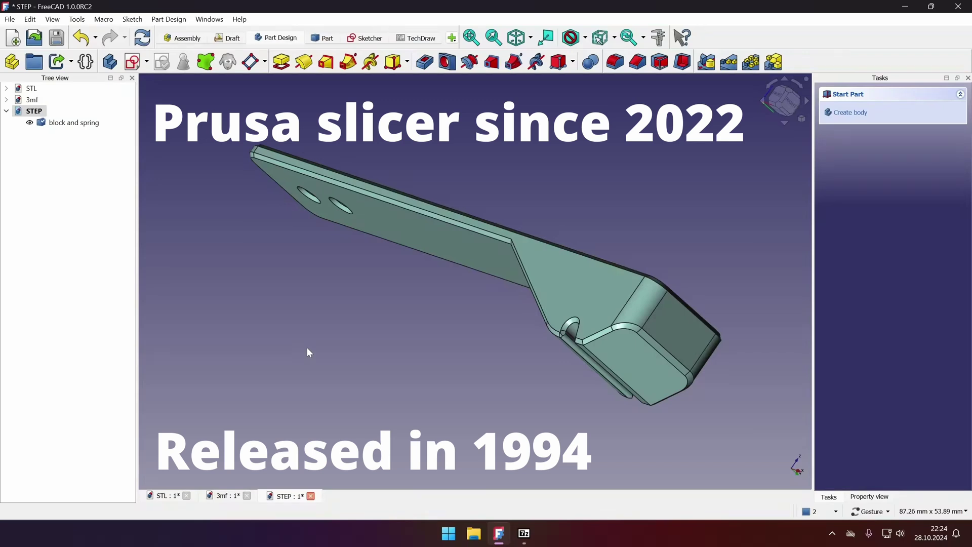
left_click_drag(307, 347, 418, 313)
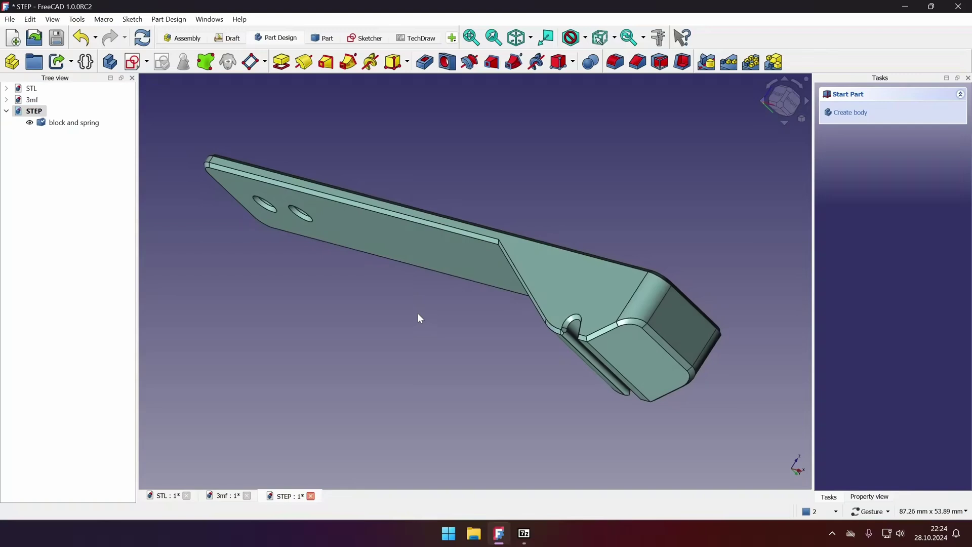
scroll(228, 193, "up", 5)
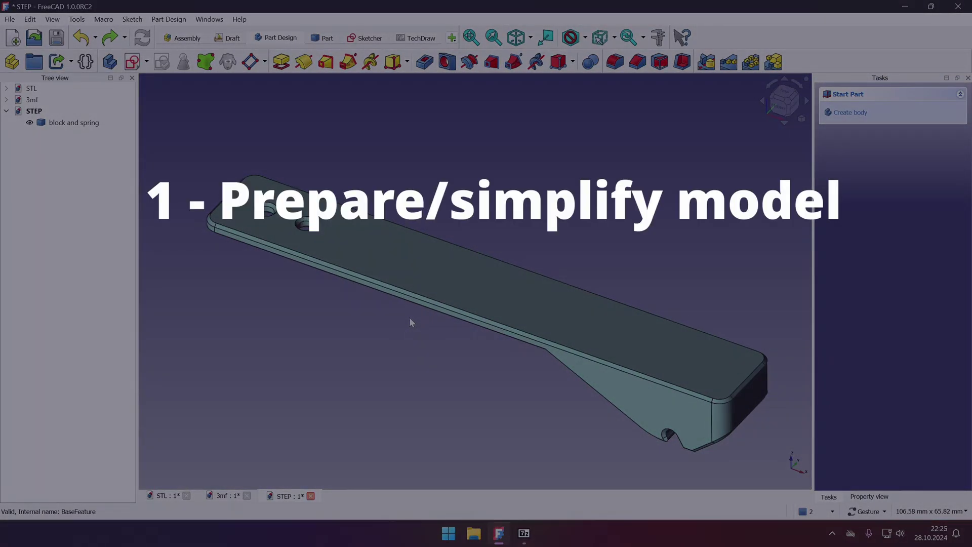
left_click_drag(409, 317, 684, 368)
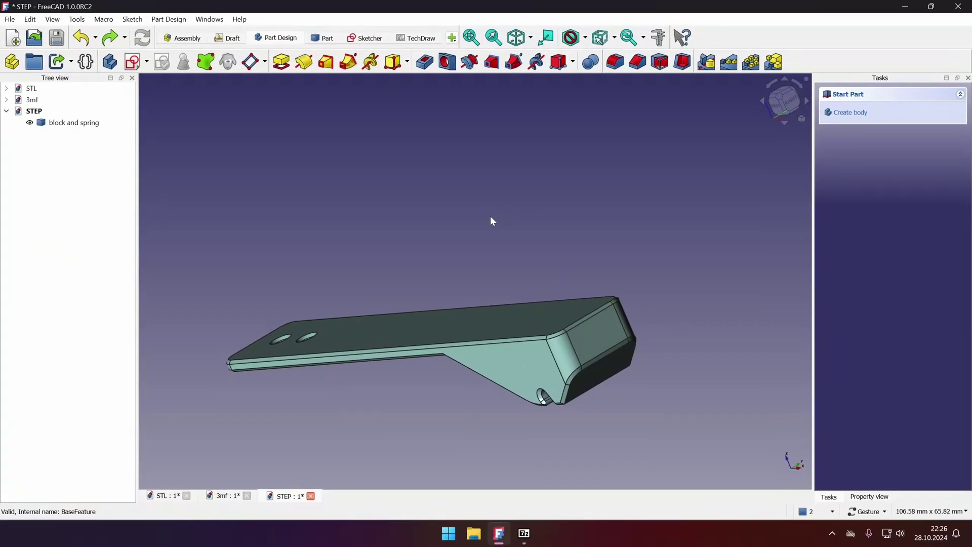
- Remove the chamfer faces around the outline of the arm's large flat top using Defeaturing in the Part workbench
left_click(322, 37)
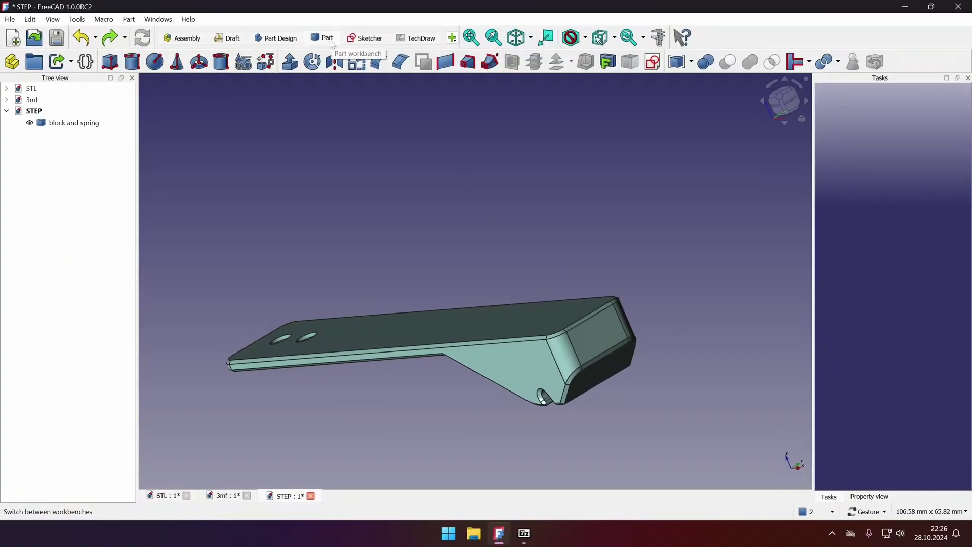
left_click_drag(640, 225, 641, 243)
scroll(569, 307, "up", 4)
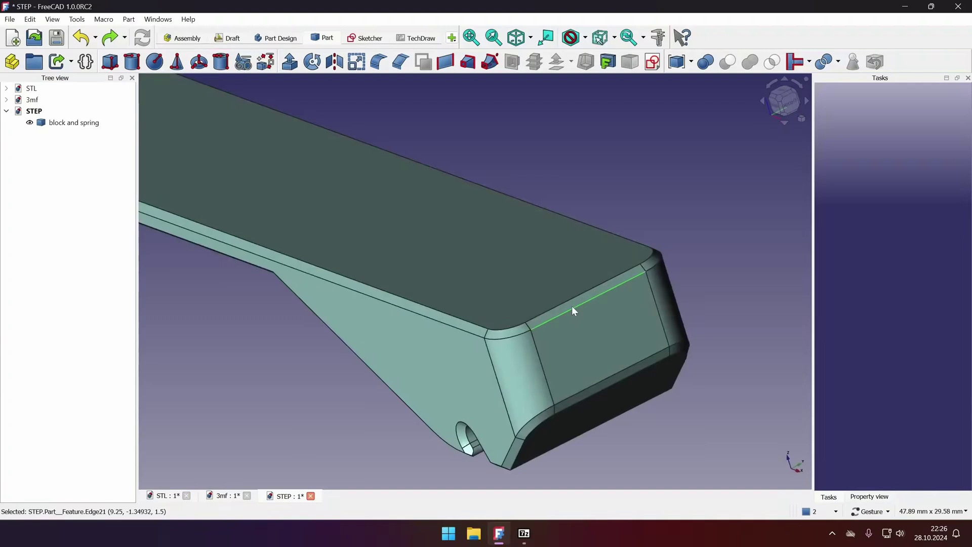
left_click(567, 307)
left_click(567, 306)
left_click(514, 334, "ctrl")
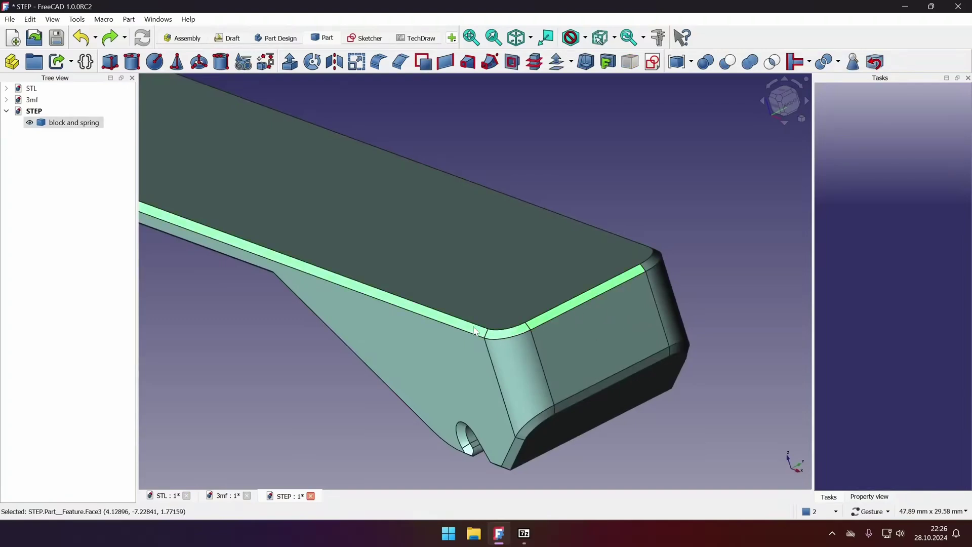
left_click_drag(514, 334, 314, 160)
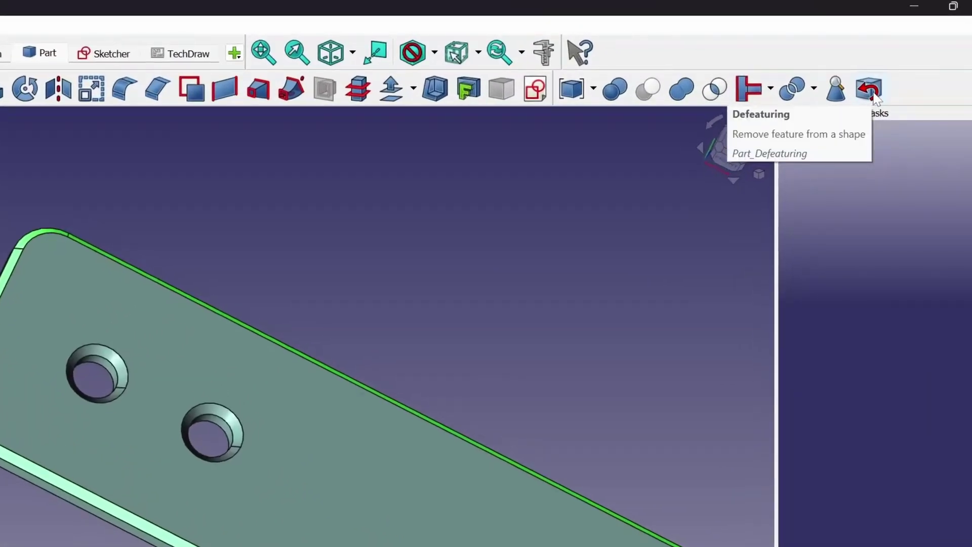
left_click(870, 91)
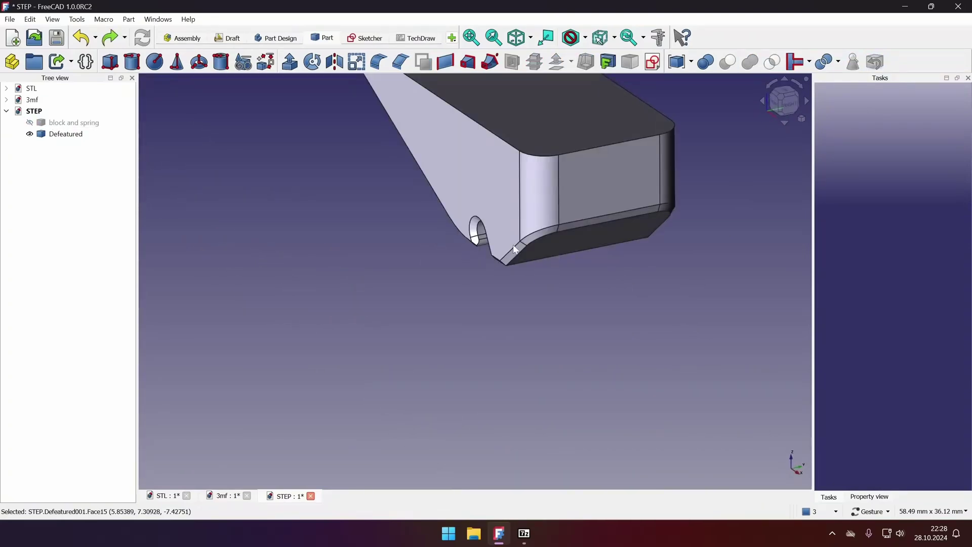
- Try to defeature all the chamfer faces around the block's sloped end face at once, and undo the operation
left_click_drag(624, 306, 454, 306)
left_click(454, 306)
left_click(449, 287, "ctrl")
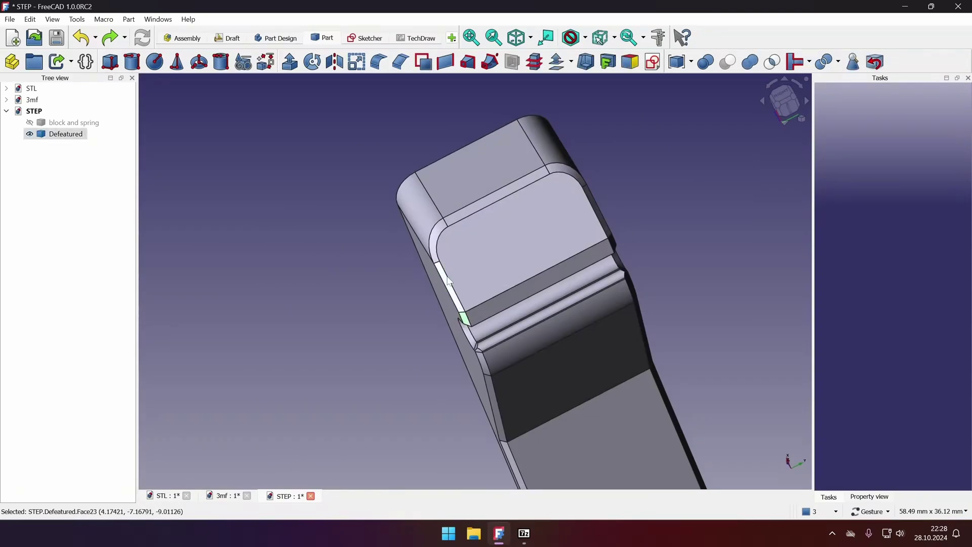
left_click(437, 241, "ctrl")
left_click(516, 186, "ctrl")
left_click(597, 210, "ctrl")
left_click(613, 244, "ctrl")
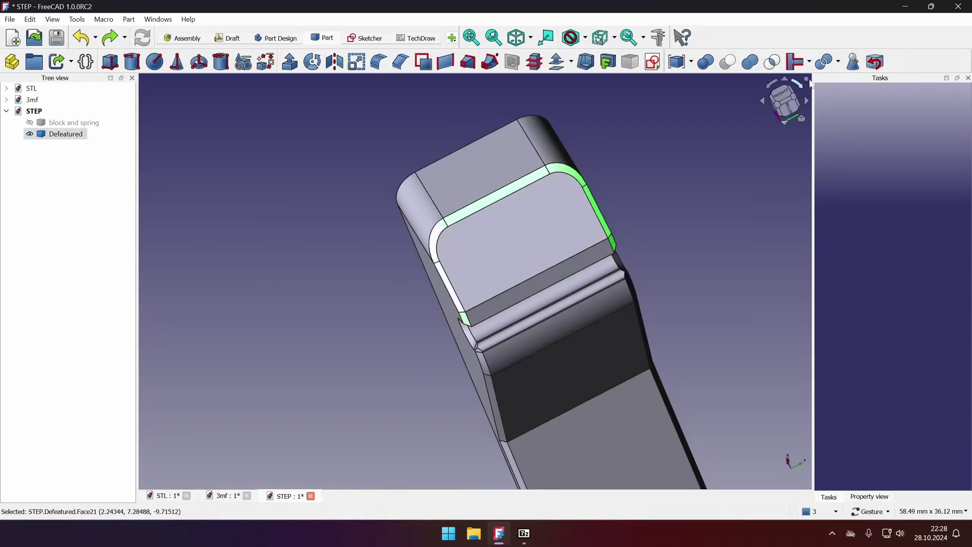
left_click(876, 62)
left_click_drag(701, 237, 681, 251)
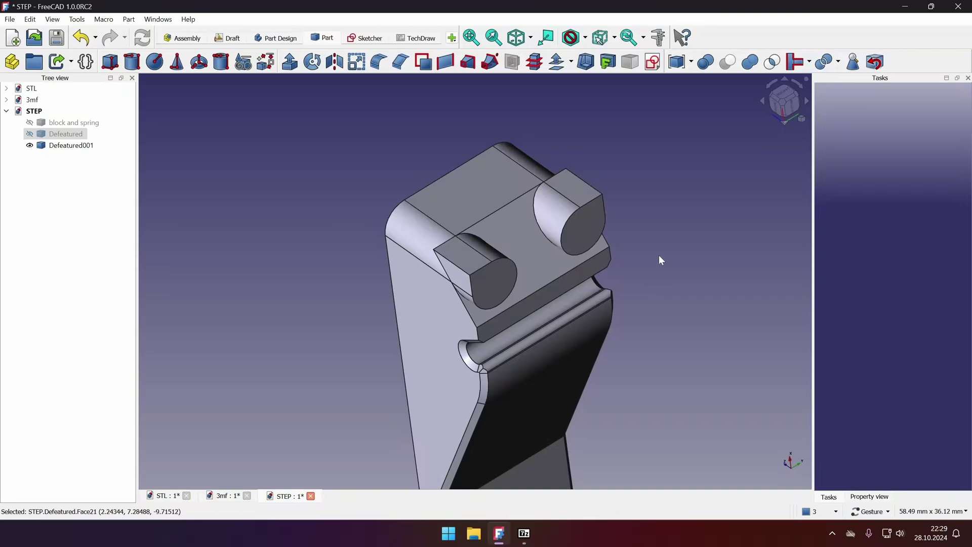
key("ctrl+z")
- Defeature only the single curved chamfer face at one corner of the block's sloped end face
left_click_drag(691, 247, 567, 114)
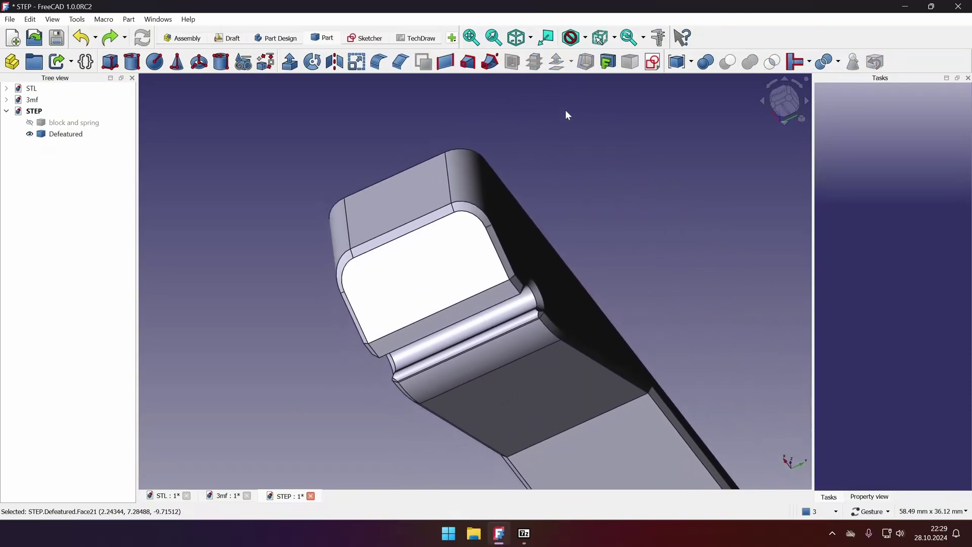
left_click(476, 212)
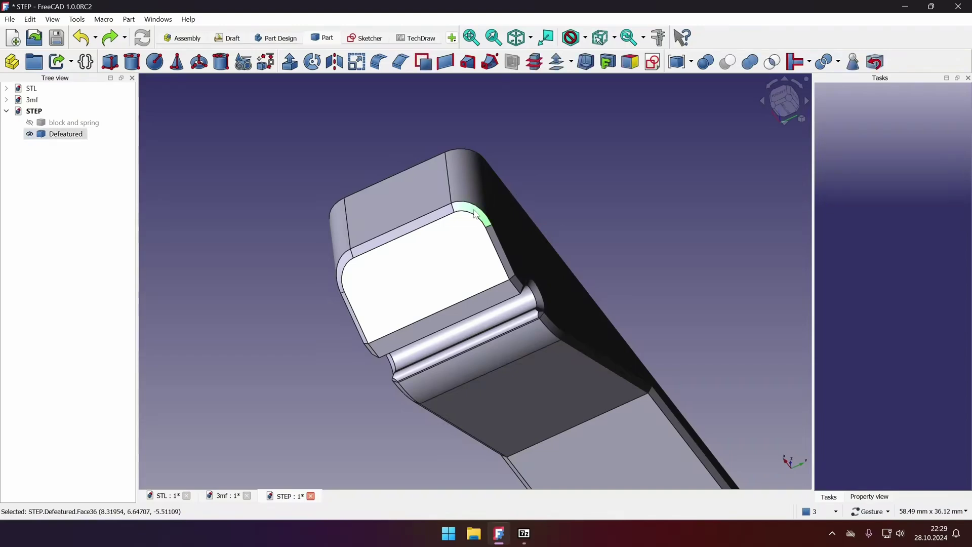
left_click(877, 63)
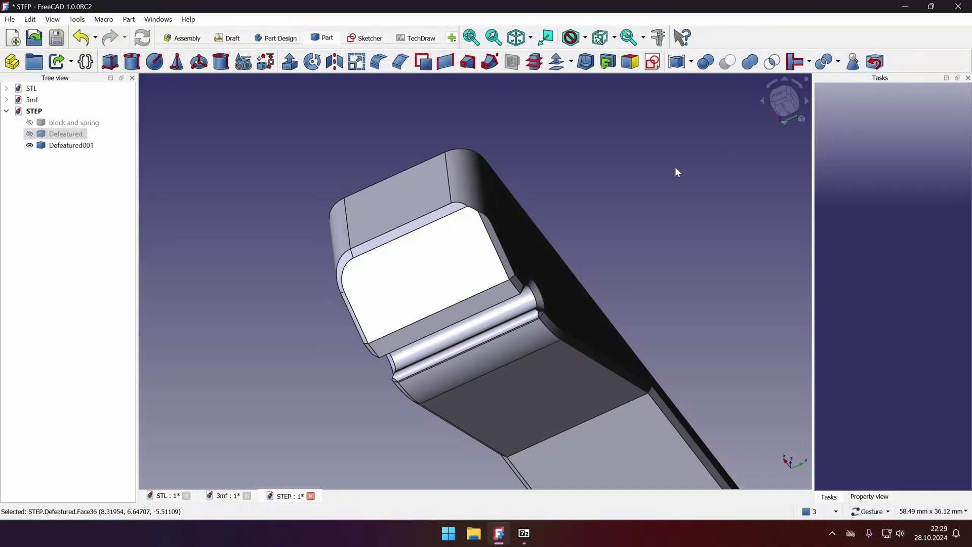
- Defeature the remaining curved corner chamfer of the block's sloped end face and the straight chamfer running between its two rounded corners
left_click(346, 266)
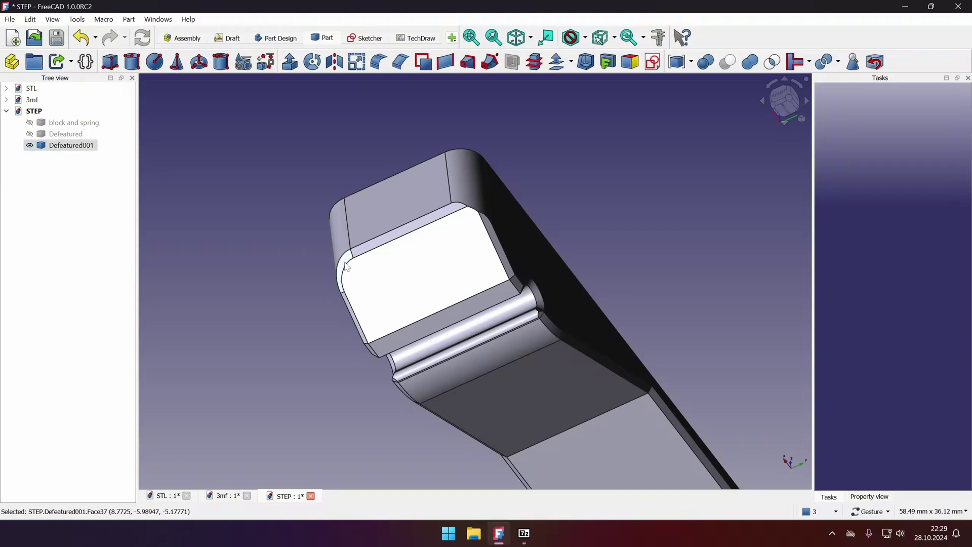
left_click(876, 63)
left_click(373, 207)
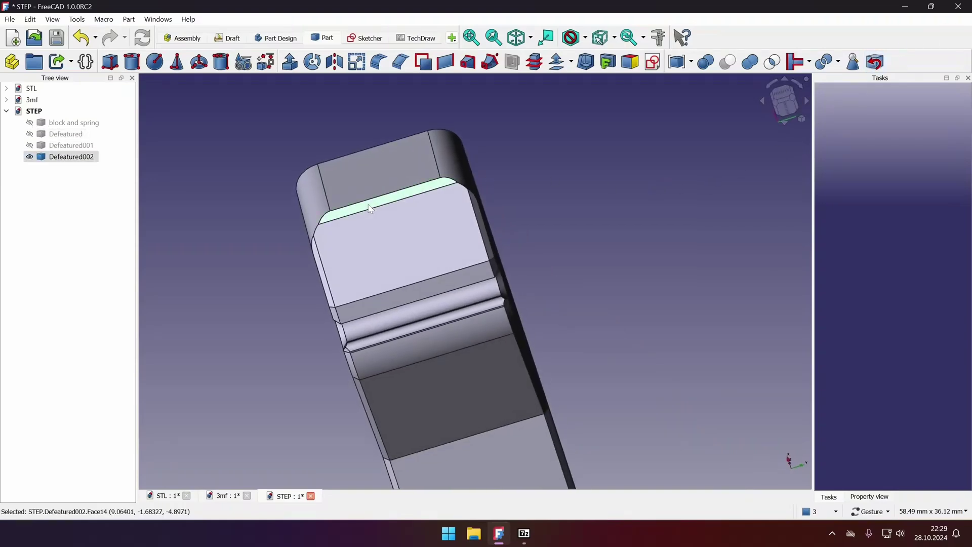
left_click(876, 62)
- Defeature the long chamfer faces along both side edges of the block's sloped end face, one at a time
left_click_drag(688, 216, 544, 215)
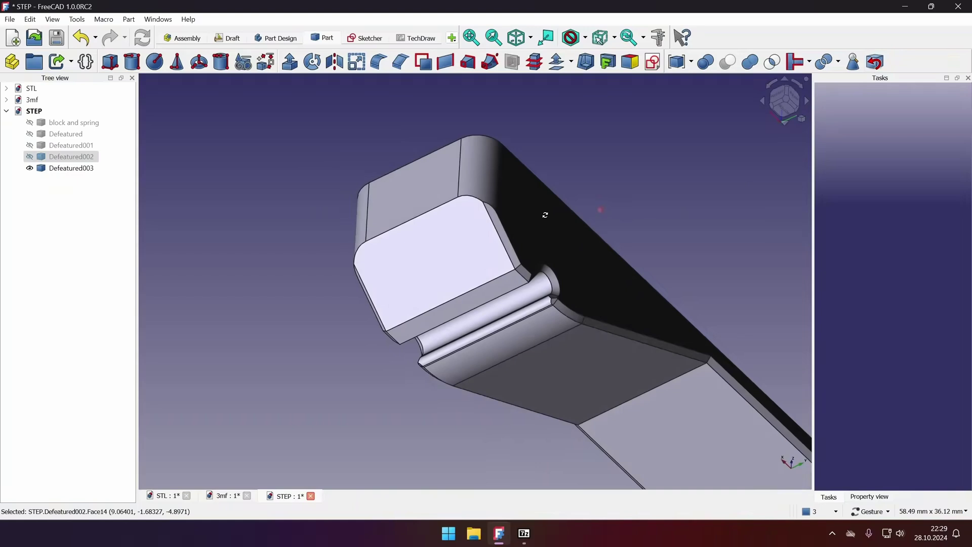
left_click(544, 215)
left_click_drag(636, 184, 734, 142)
left_click(875, 63)
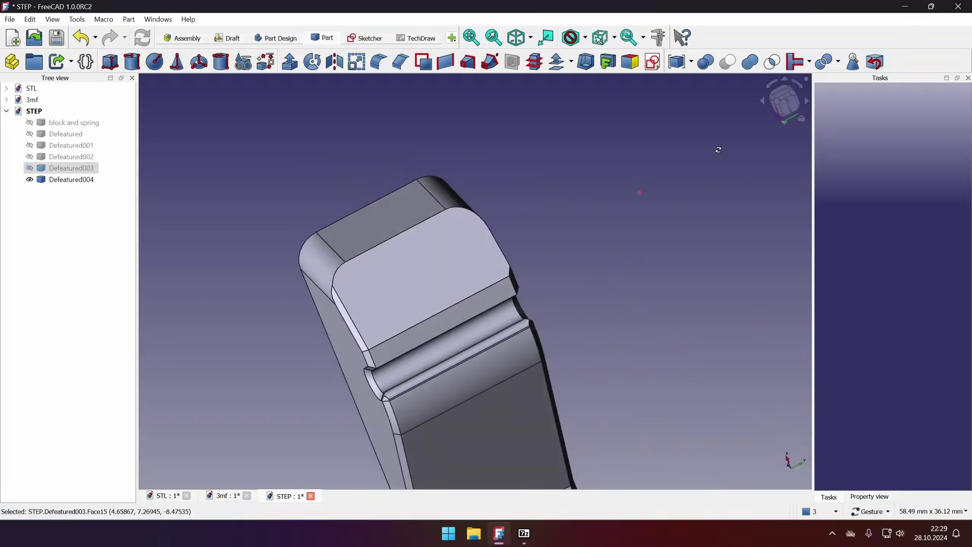
left_click(351, 326)
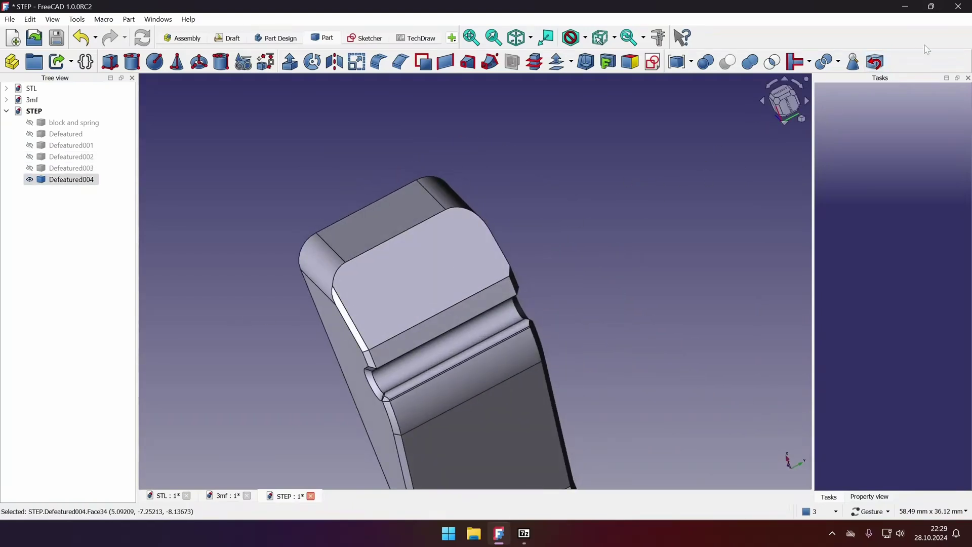
left_click(875, 63)
- Defeature the short chamfer faces at both ends of the narrow strip between the sloped end face and the groove
left_click(418, 330)
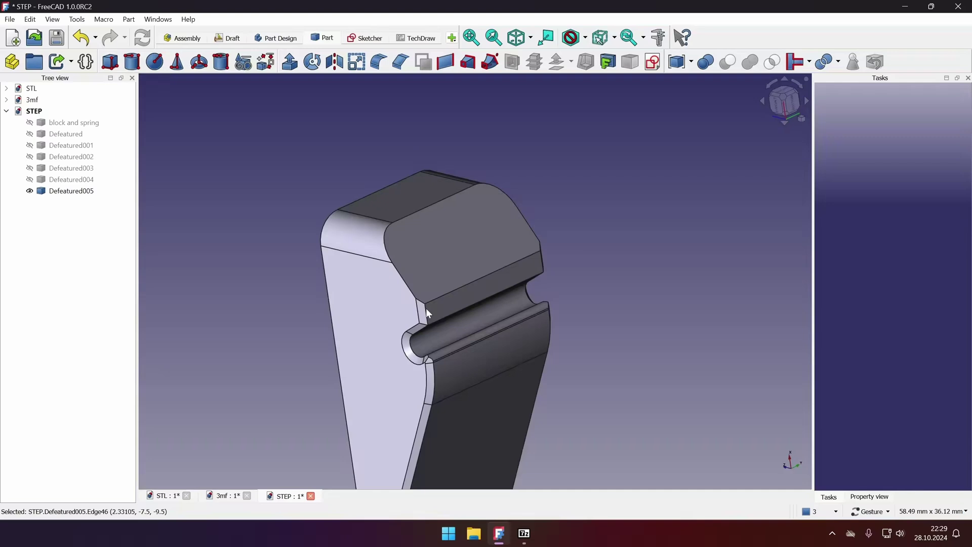
left_click(875, 63)
left_click_drag(658, 233, 593, 269)
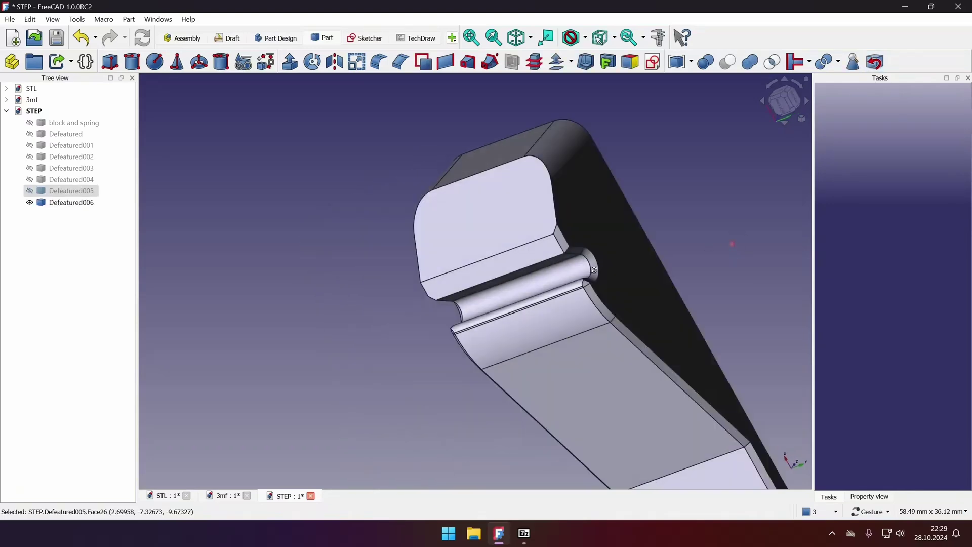
left_click(571, 236)
left_click(875, 62)
- Defeature the two rounded corner faces at the block's end, one after the other, to leave sharp corners
left_click(553, 141)
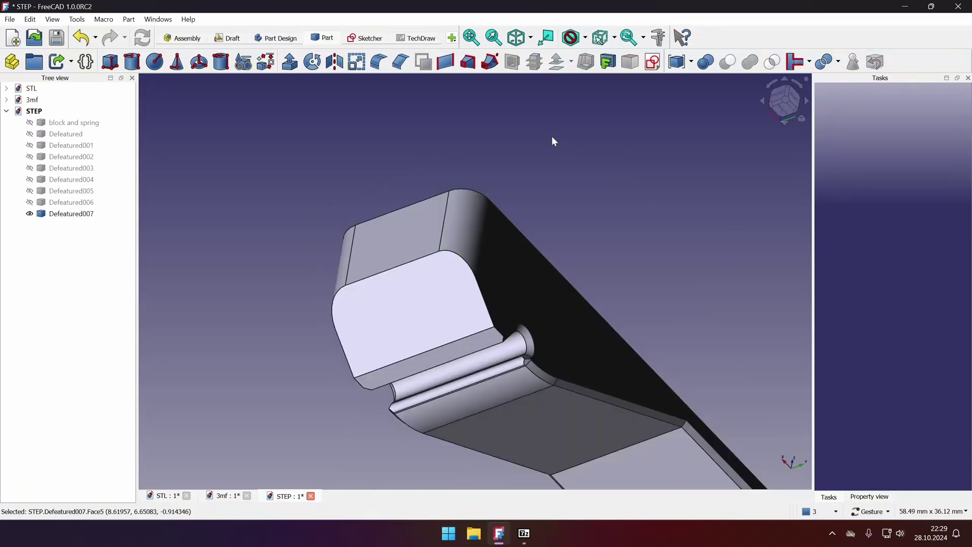
left_click(461, 224)
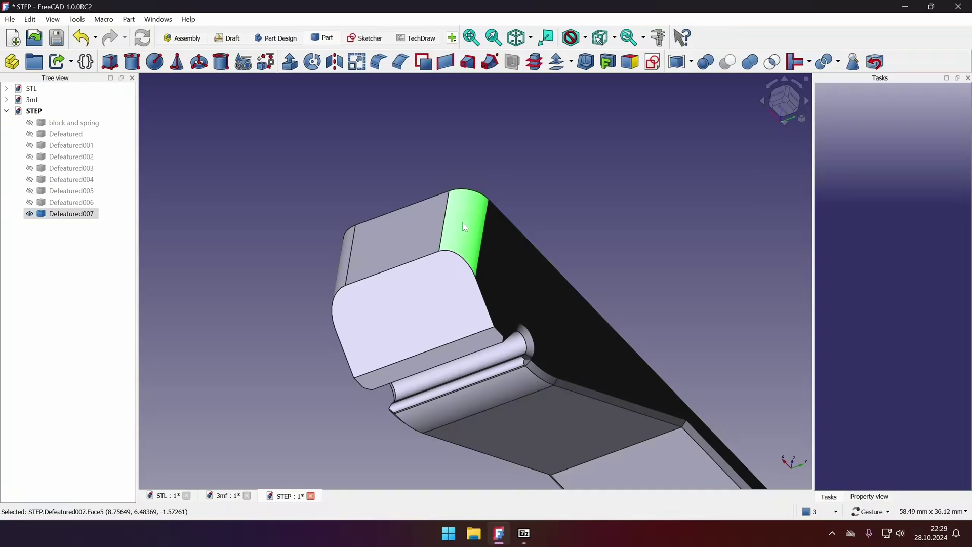
left_click(875, 63)
left_click_drag(716, 165, 643, 176)
left_click(212, 256)
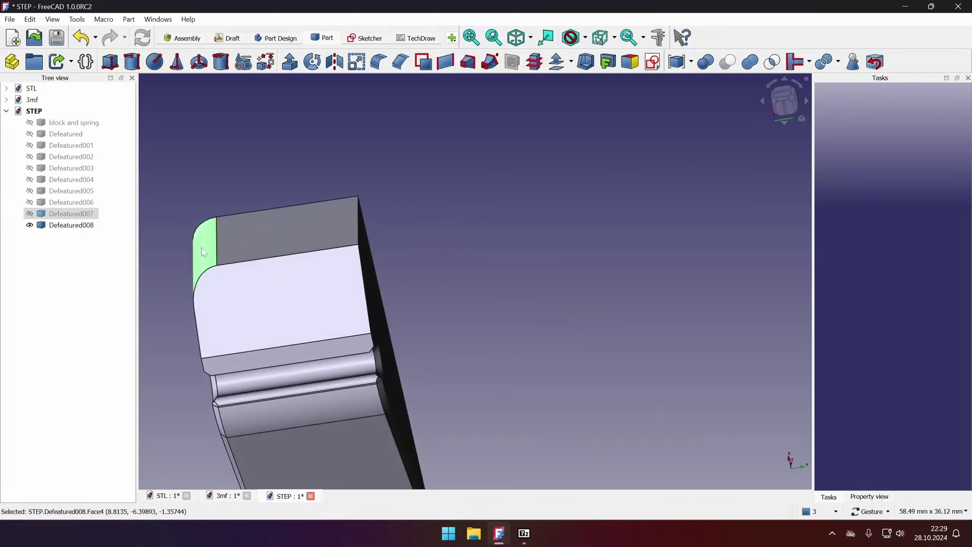
left_click(875, 63)
right_click_drag(514, 200, 651, 211)
left_click_drag(651, 211, 453, 256)
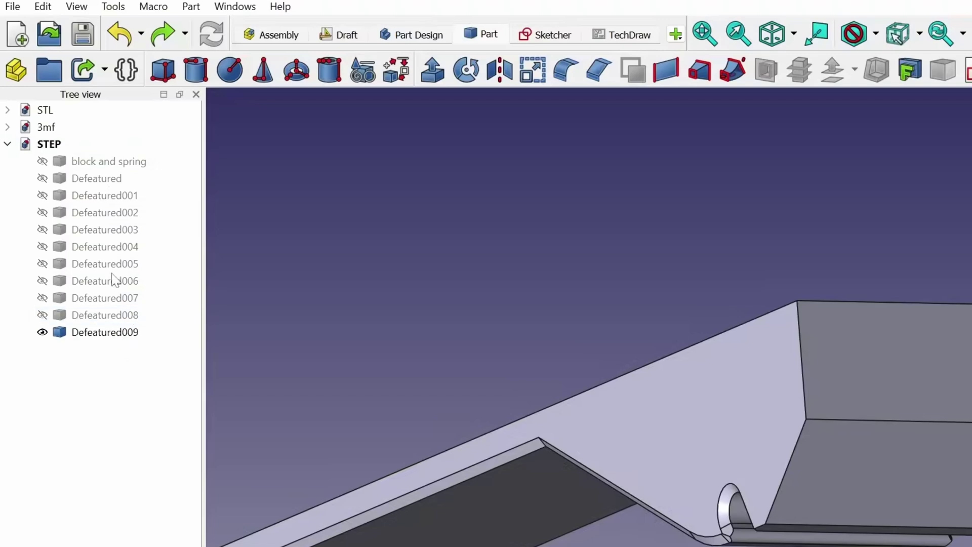
- Delete the hidden source objects from "block and spring" through Defeatured008, keeping only Defeatured009 in the STEP document
left_click(106, 314)
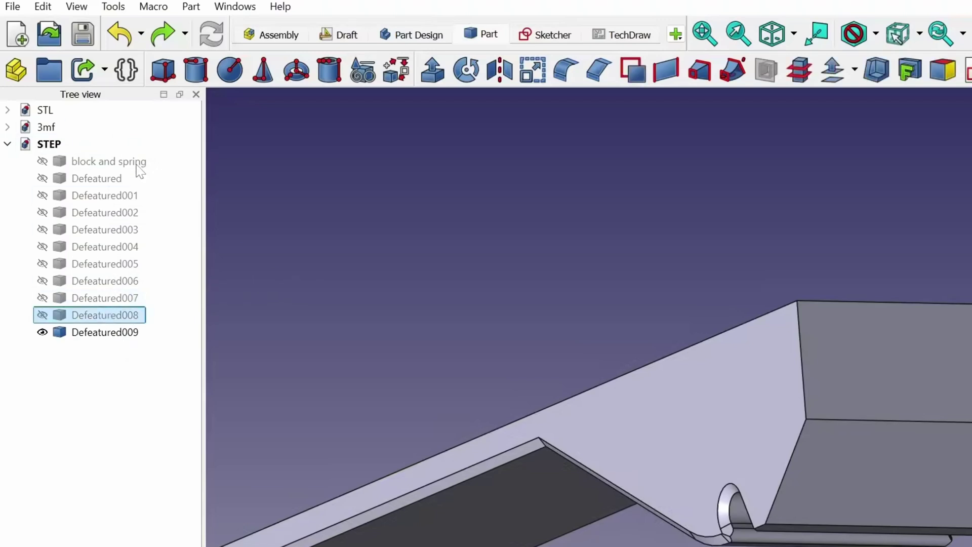
left_click(124, 162, "shift")
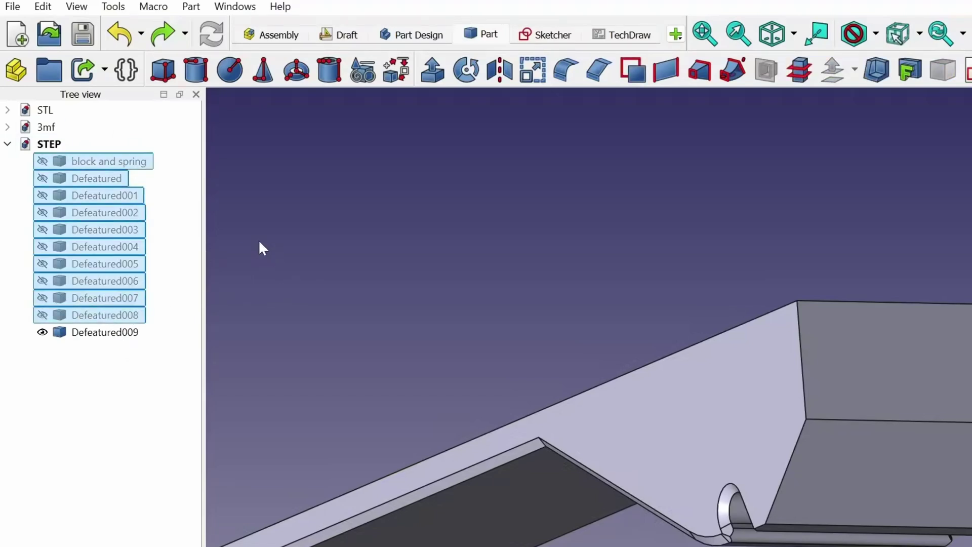
key("Delete")
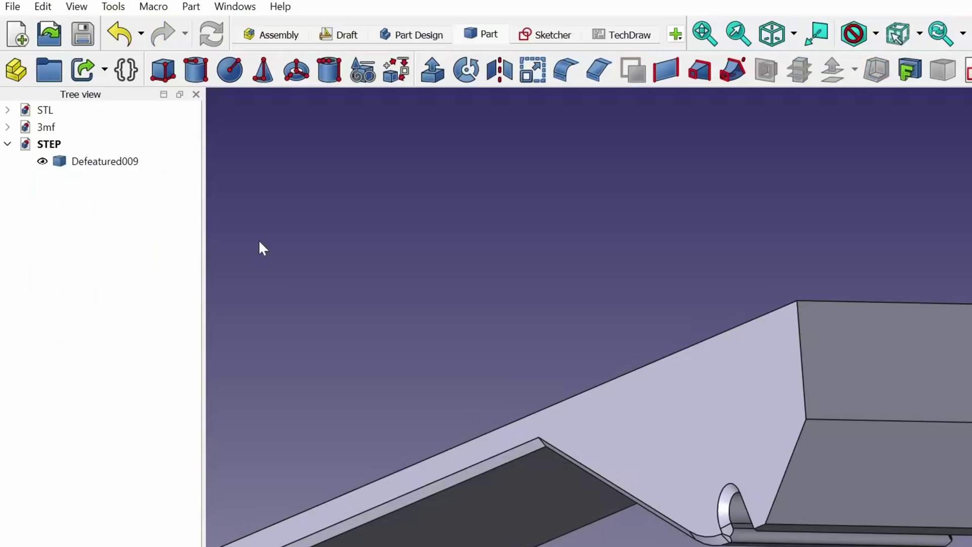
left_click(109, 160)
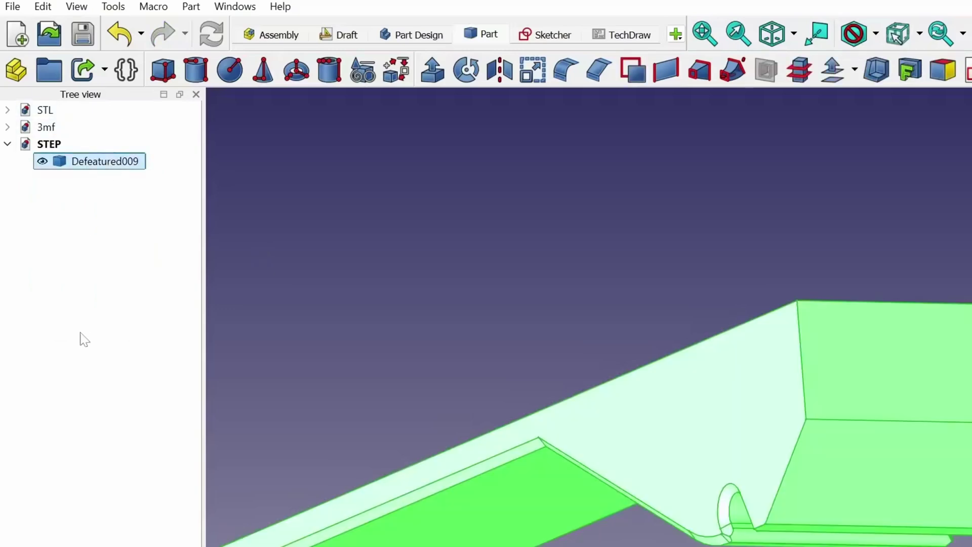
left_click(430, 247)
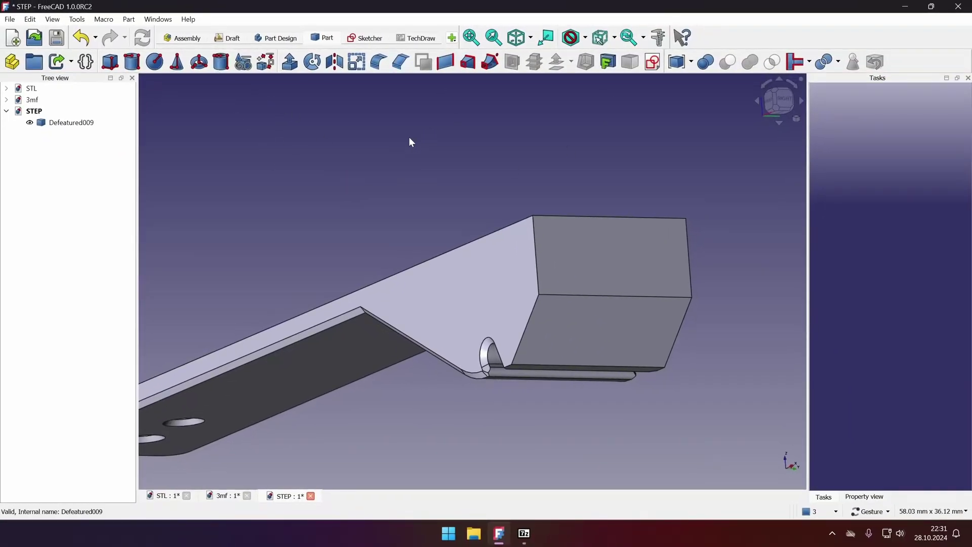
- Create a new body in the Part Design workbench and make Defeatured009 its base feature
left_click(277, 38)
left_click(110, 62)
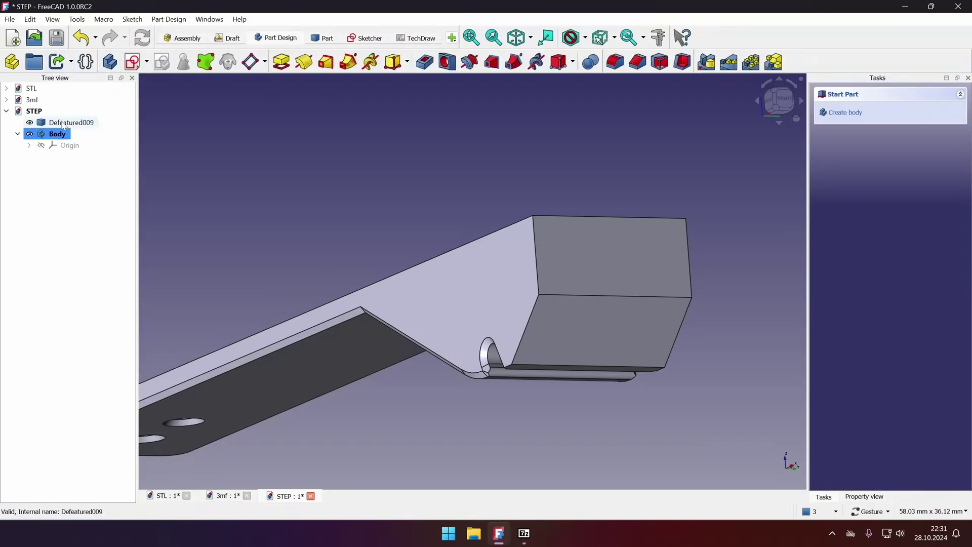
left_click_drag(63, 126, 59, 135)
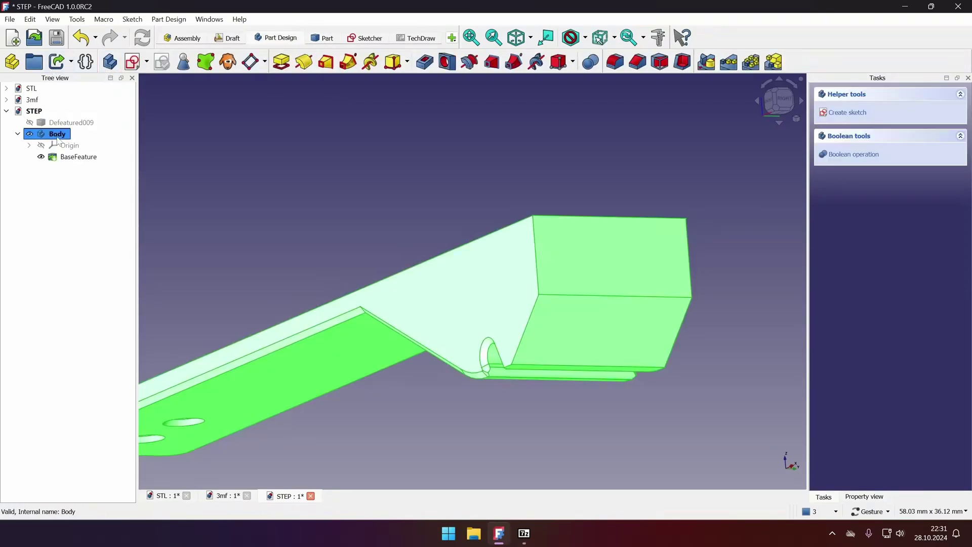
- Create a sketch on the block's flat side face and project the vertical end edge and the adjoining sloped edge as external geometry
left_click(379, 157)
left_click_drag(378, 154, 653, 206)
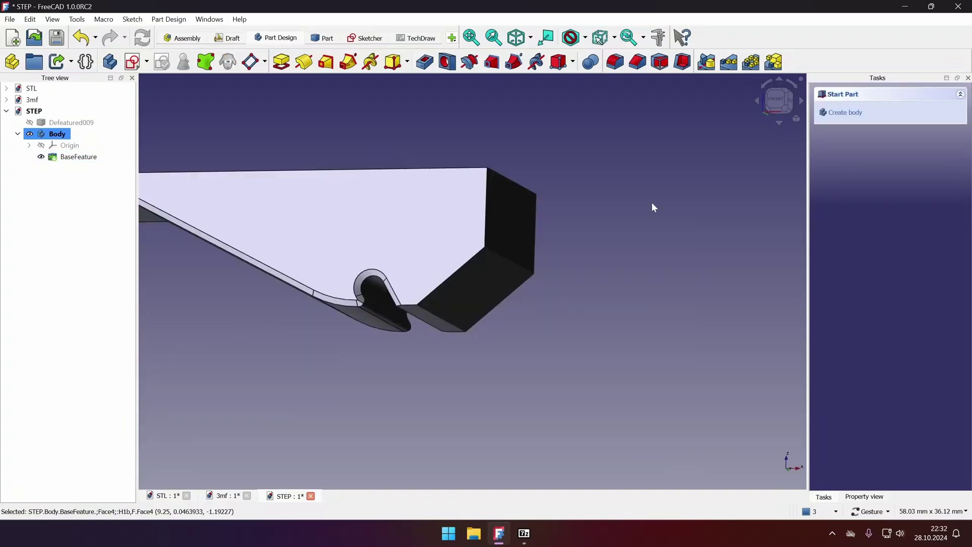
left_click(458, 208)
key("s")
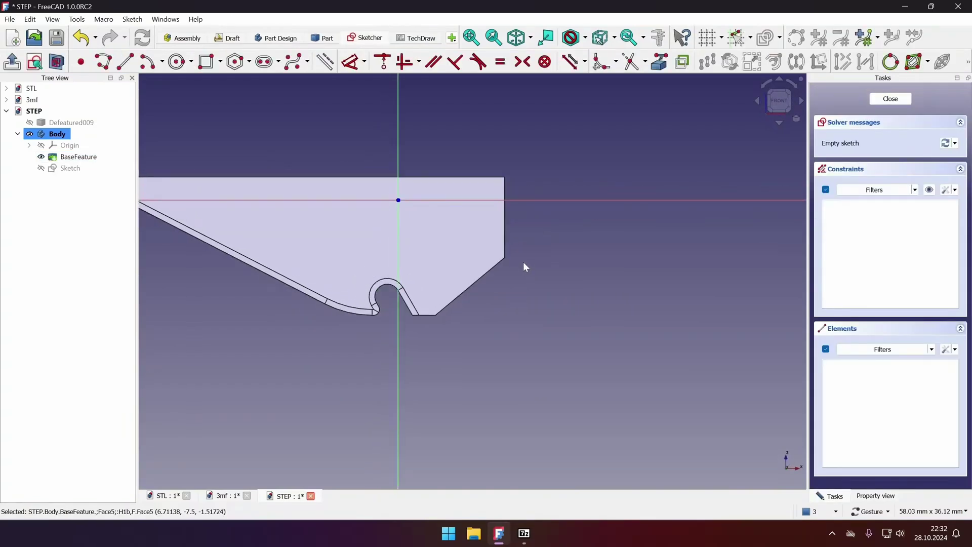
left_click(504, 193)
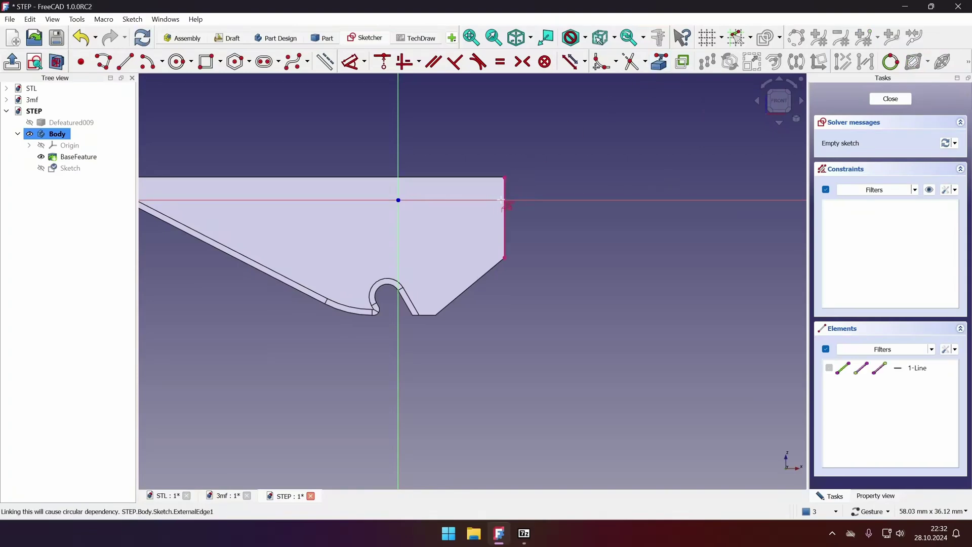
left_click(489, 270)
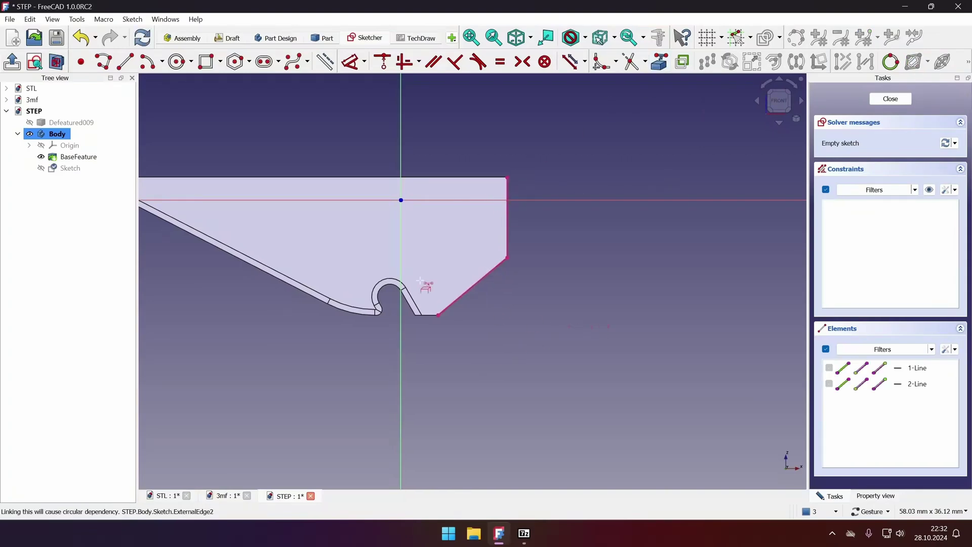
- Sketch an open polyline beyond the block's end with a horizontal, a vertical and an inward-sloping segment
left_click(104, 62)
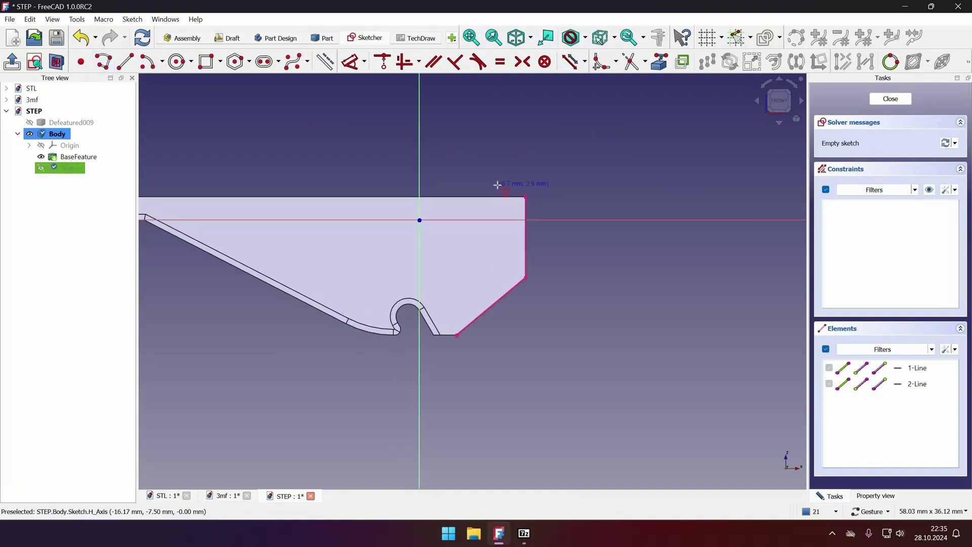
left_click(501, 184)
left_click(611, 184)
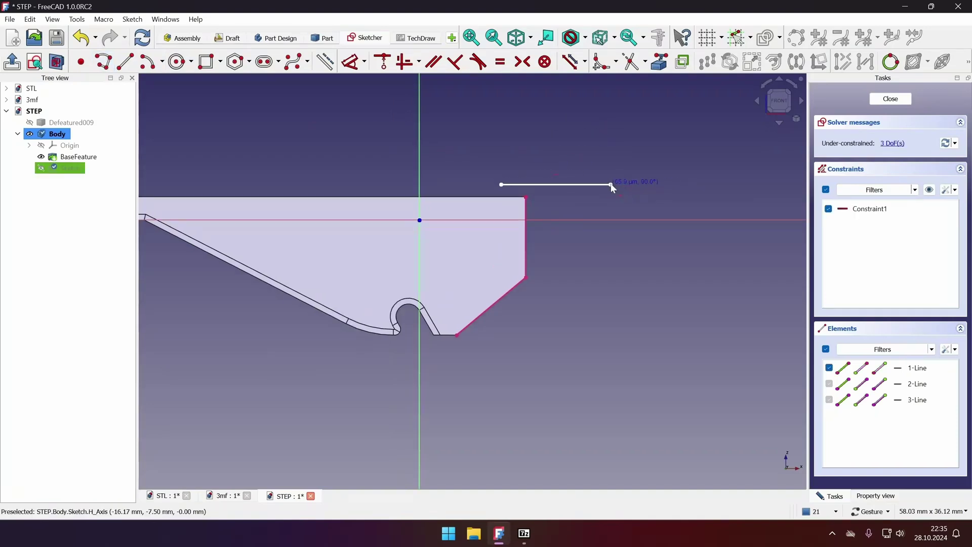
left_click(611, 232)
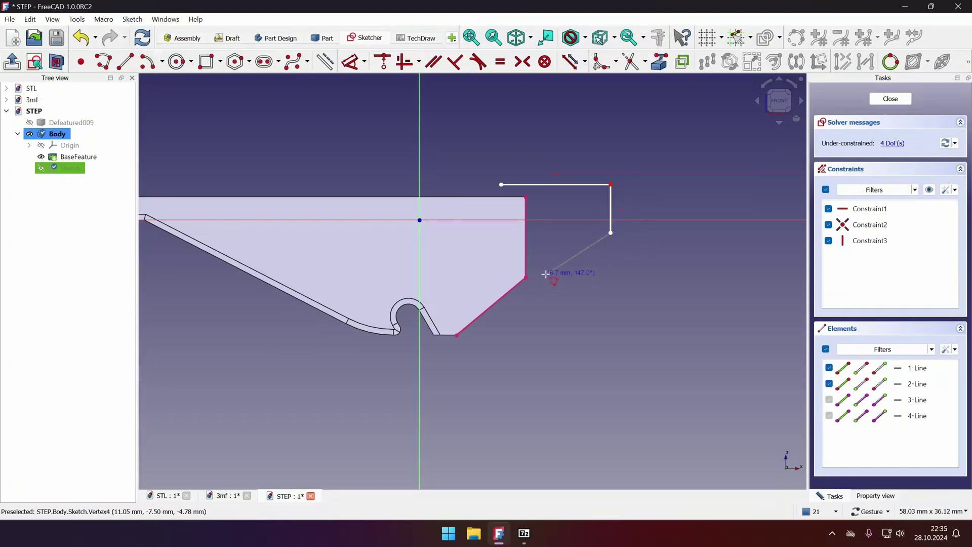
left_click(546, 274)
key("Escape")
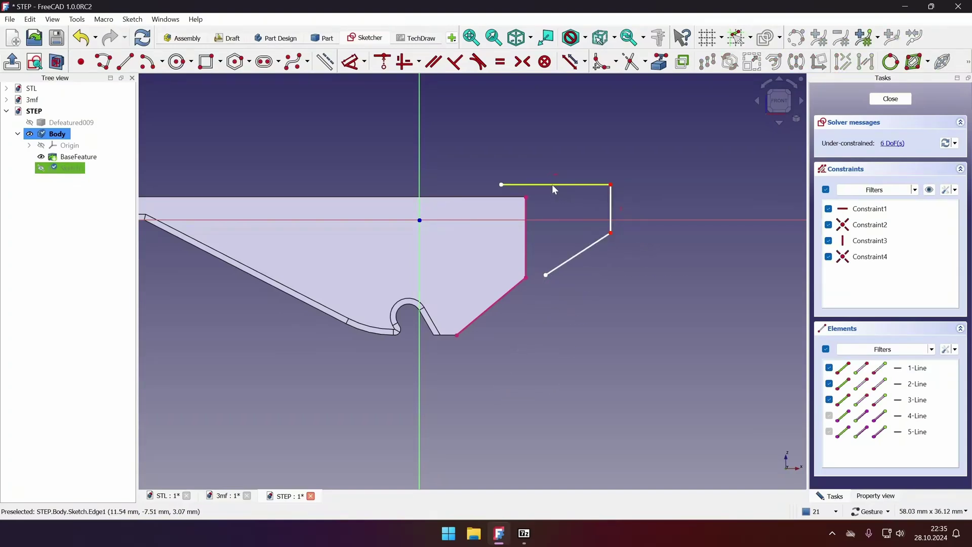
- Constrain the horizontal sketch line to pass through the upper endpoint of the projected vertical edge
left_click(552, 184)
left_click(526, 196)
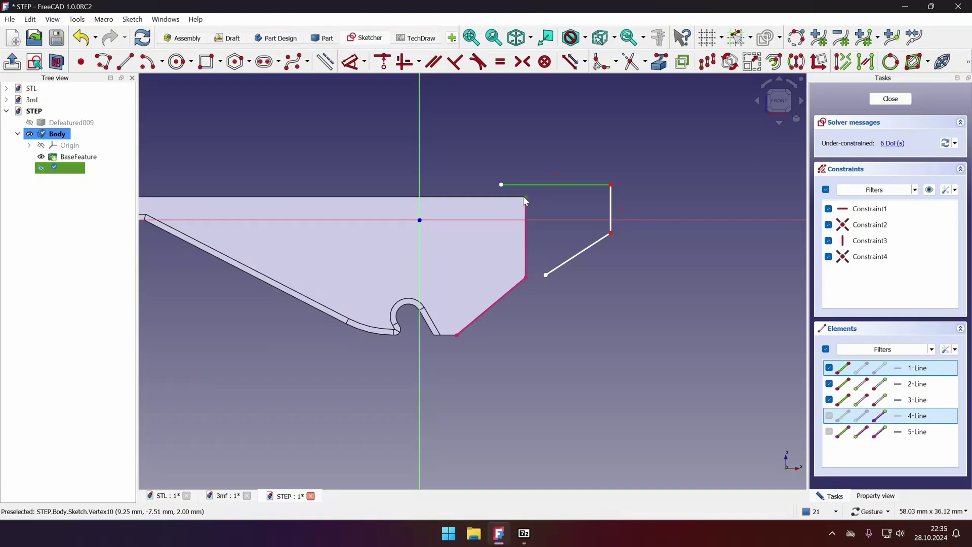
left_click(384, 62)
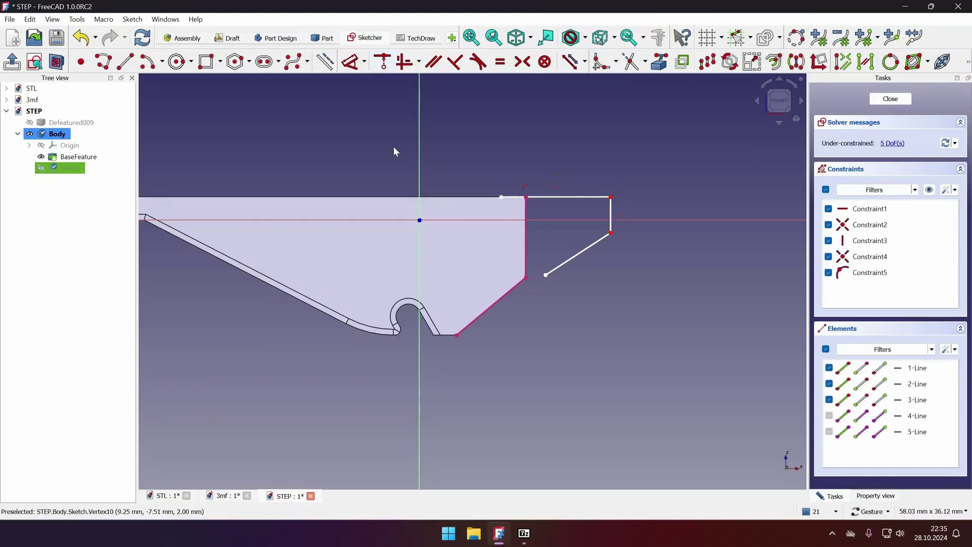
- Make the sloping sketch line parallel to the projected sloped edge and constrain it to pass through that edge's upper endpoint
left_click(577, 256)
left_click(509, 290)
left_click(433, 62)
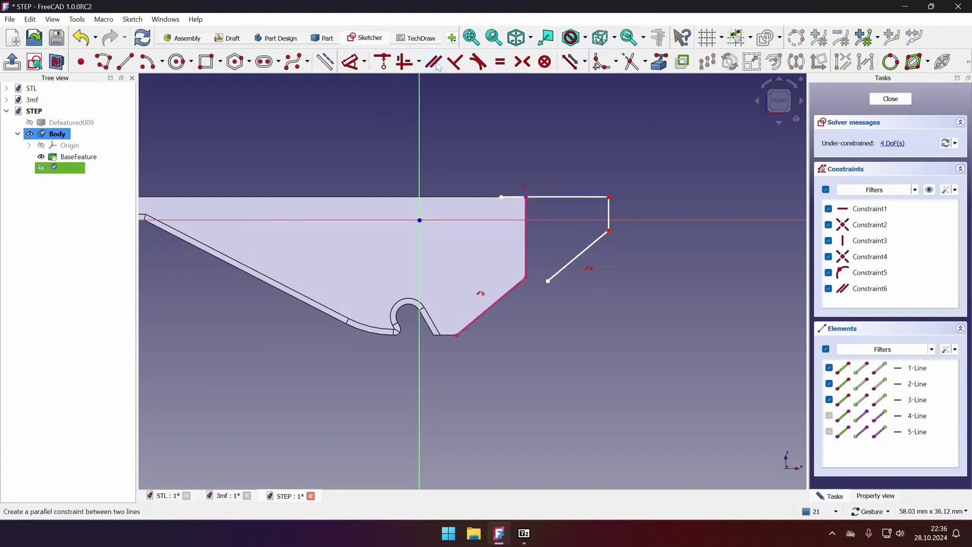
left_click(572, 262)
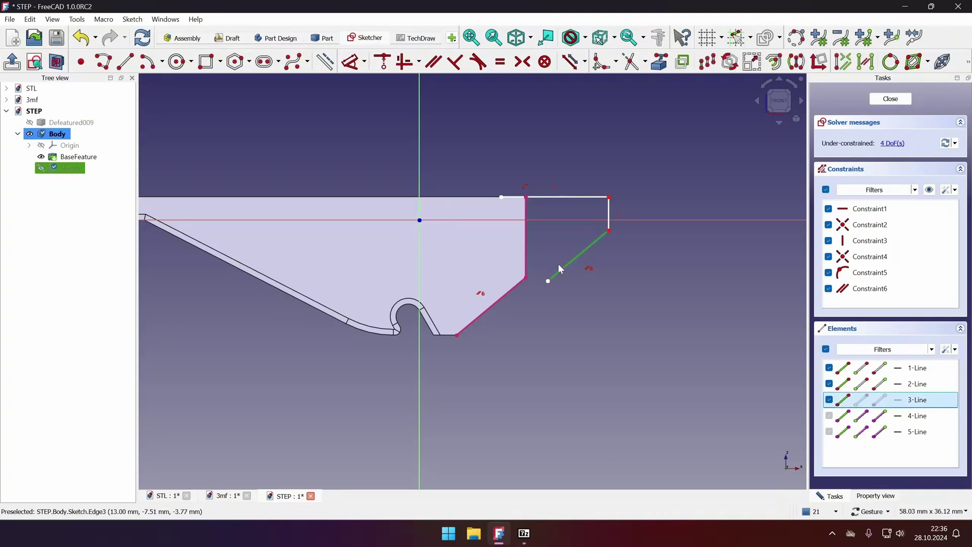
left_click(526, 279)
left_click(384, 62)
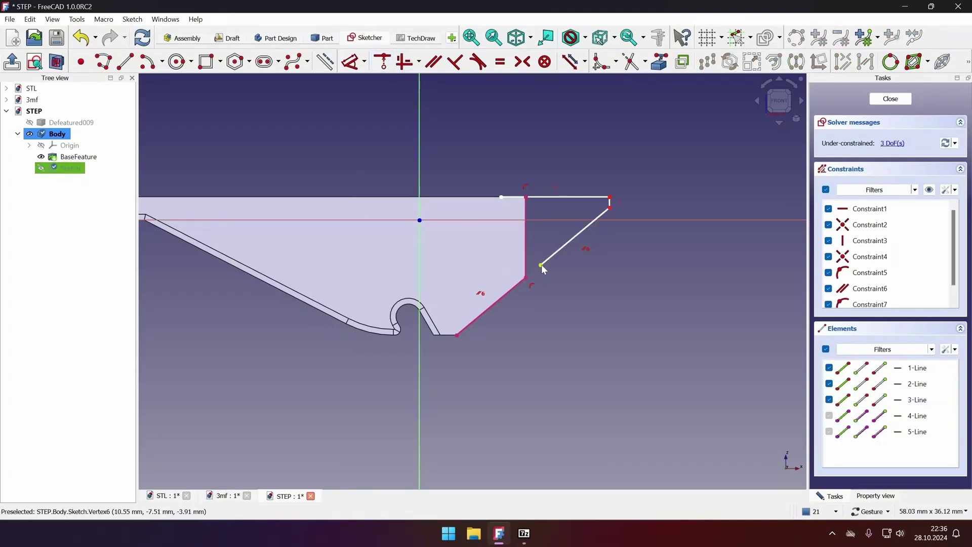
- Extend the sloping line's free end into the block and align it vertically with the horizontal line's free end
left_click_drag(542, 268, 509, 296)
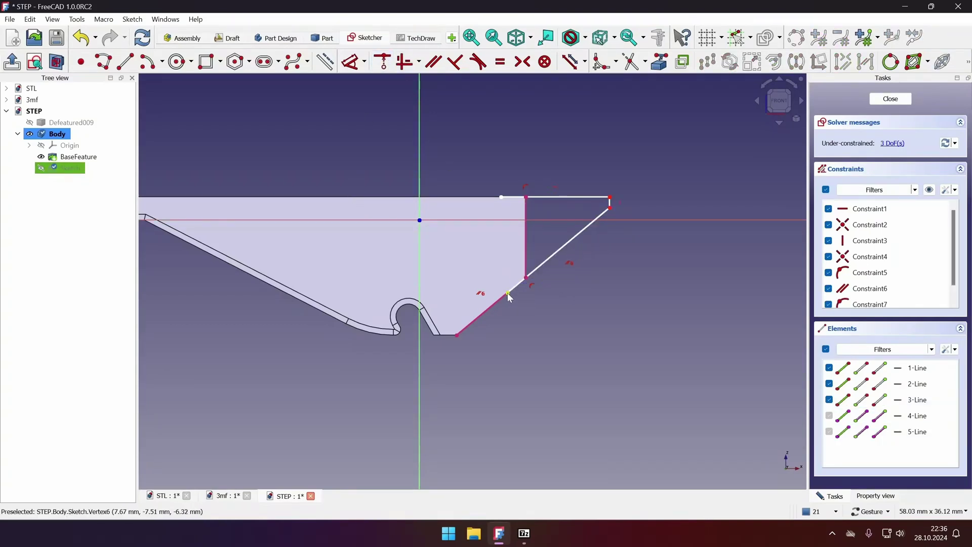
left_click(508, 293)
left_click(502, 196)
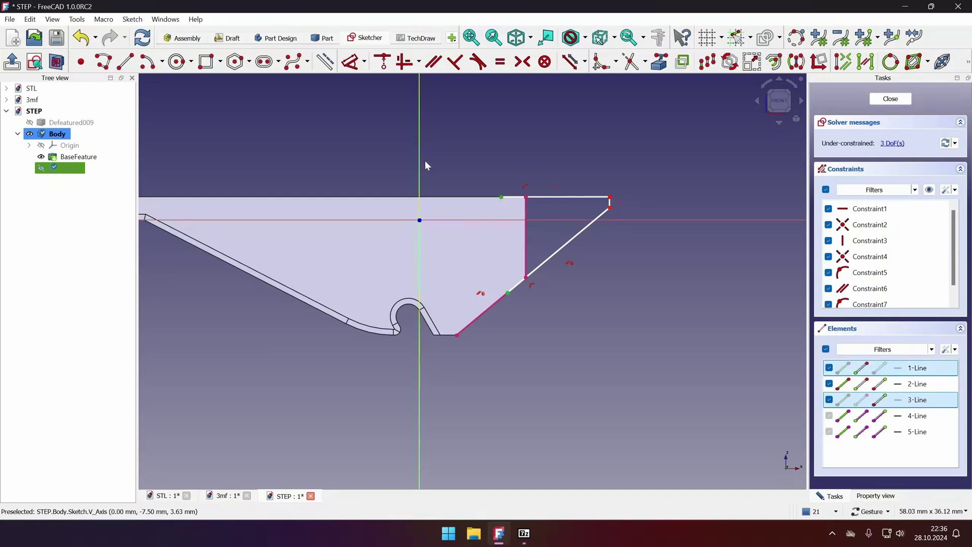
left_click(404, 62)
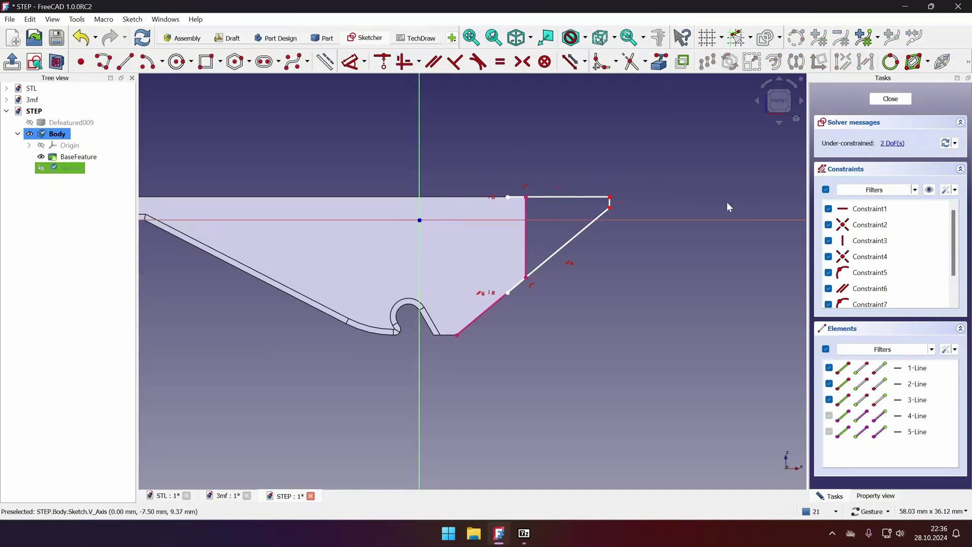
- Move the vertical sketch line closer to the block and constrain it horizontally 4 mm from the projected vertical edge's upper endpoint
left_click_drag(601, 215, 575, 237)
key("k")
key("a")
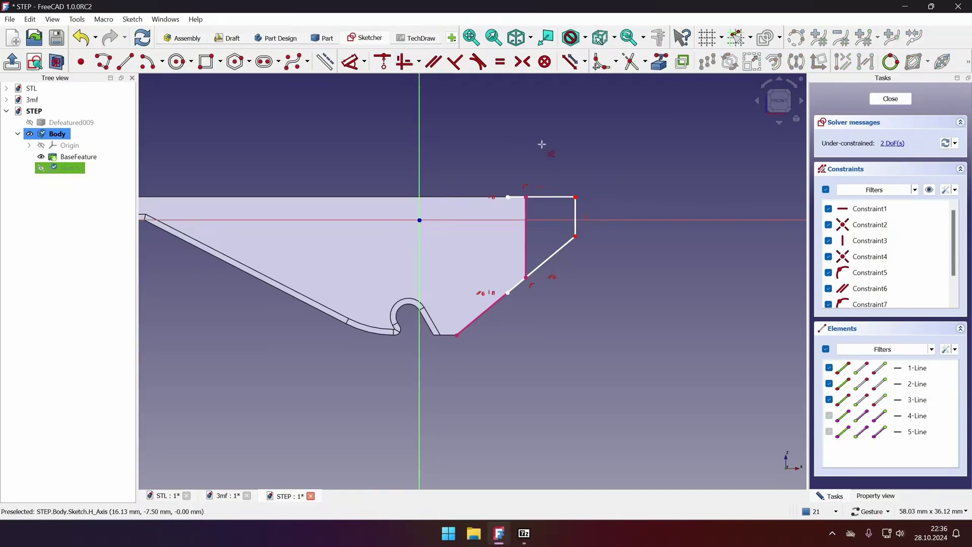
left_click(525, 196)
left_click(575, 197)
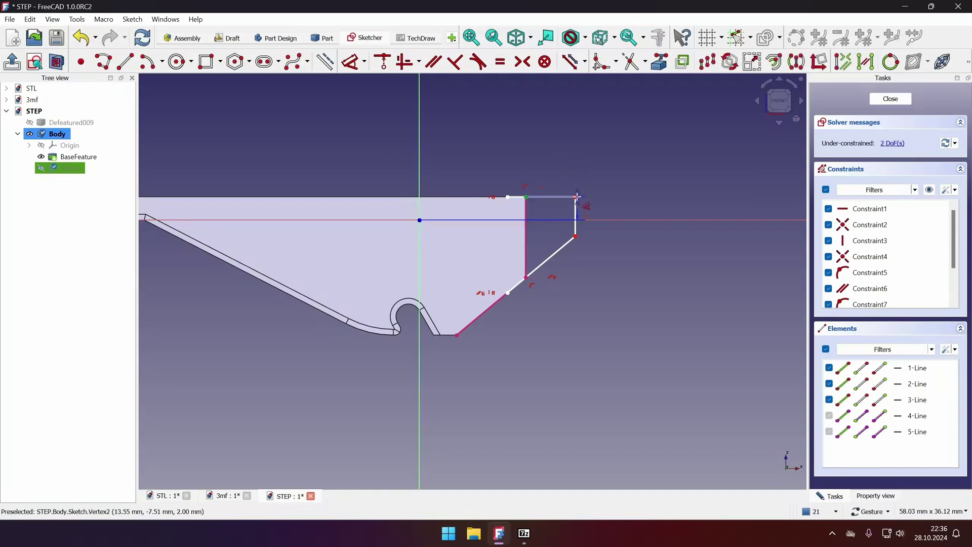
left_click(554, 157)
type("4")
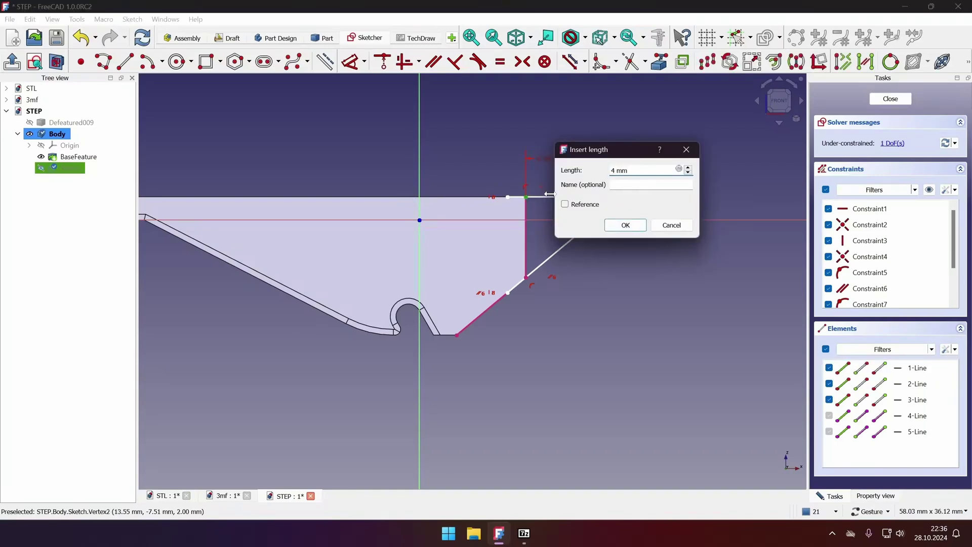
key("Return")
- Constrain the horizontal line's free end inside the block to 1 mm from the projected vertical edge
scroll(498, 175, "up", 2)
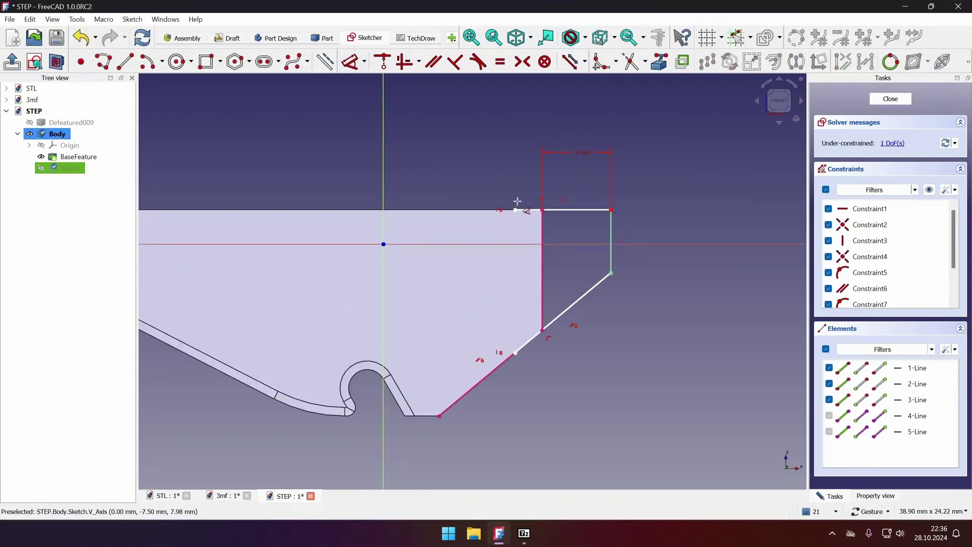
left_click(516, 210)
left_click(519, 168)
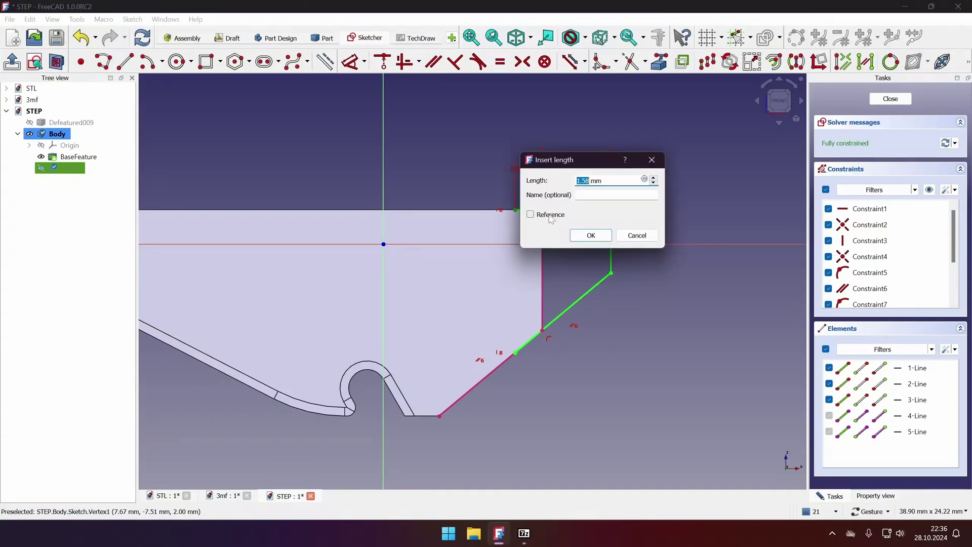
type("1")
key("Return")
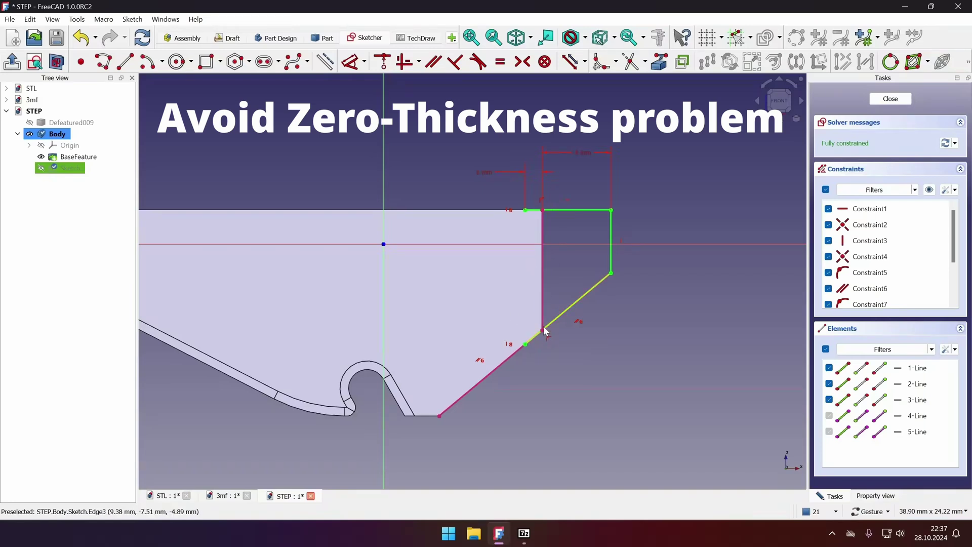
- Close the profile with a line joining the two free ends inside the block, and finish the sketch
left_click(104, 62)
left_click(525, 209)
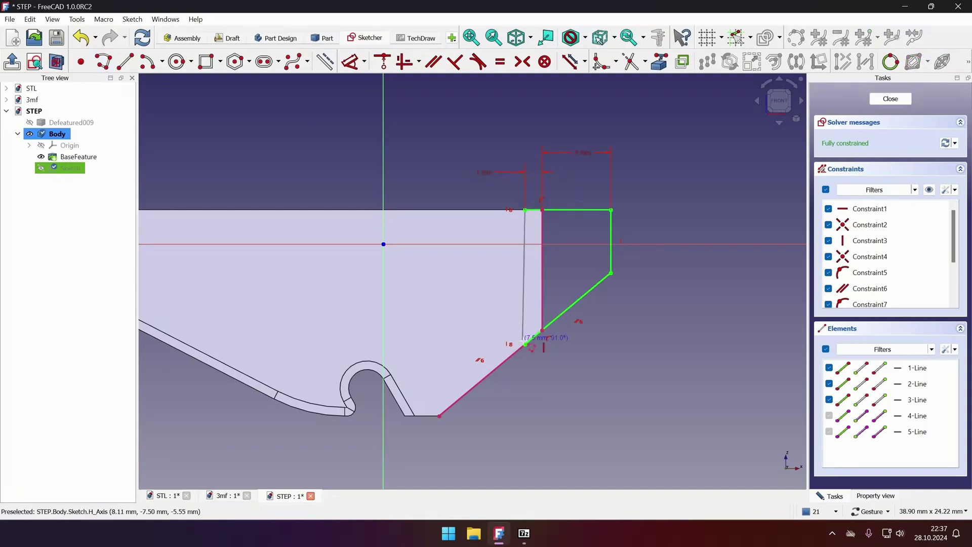
left_click(525, 344)
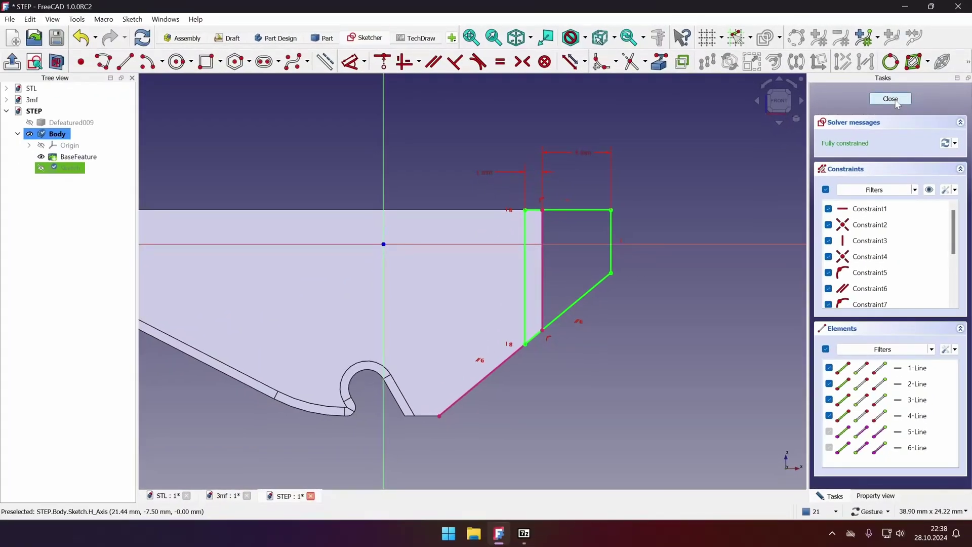
left_click(890, 99)
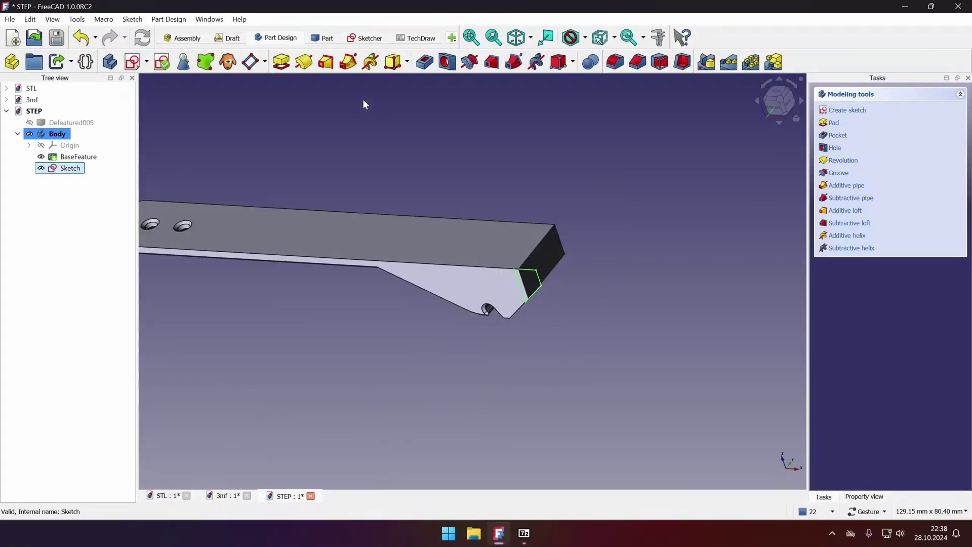
- Pad the sketch profile up to the block's opposite side face
left_click(281, 61)
left_click(917, 142)
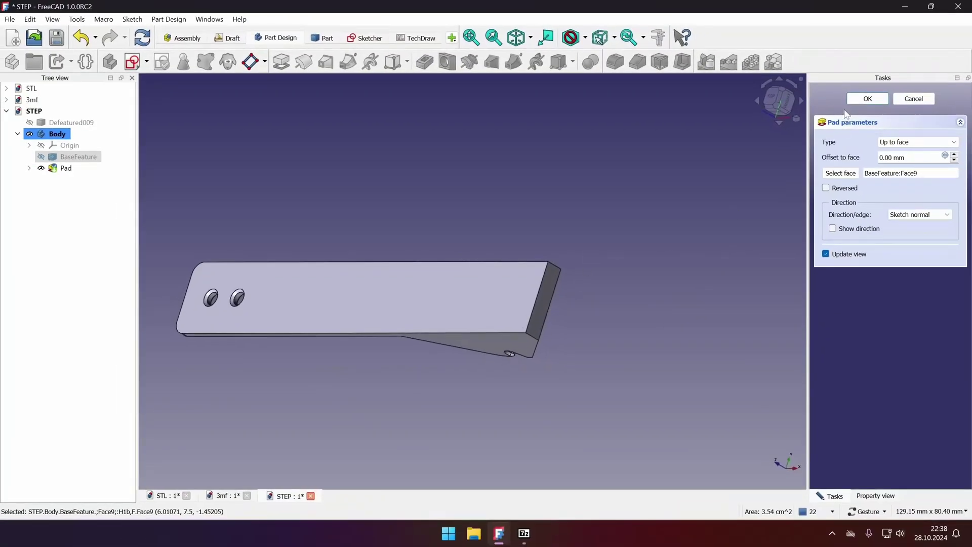
left_click(854, 100)
- Fillet the two short corner edges of the extended end with a 3 mm radius
left_click_drag(627, 290, 547, 339)
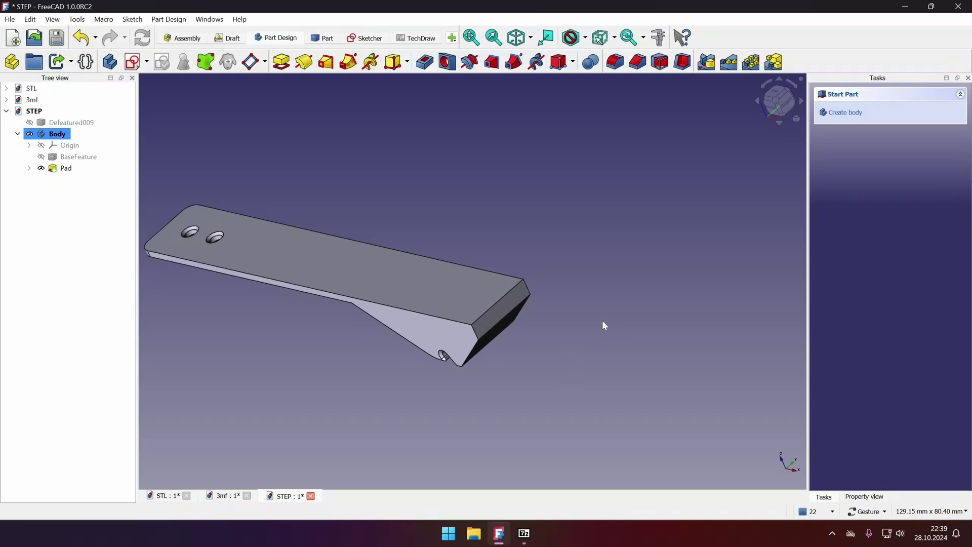
left_click(478, 333)
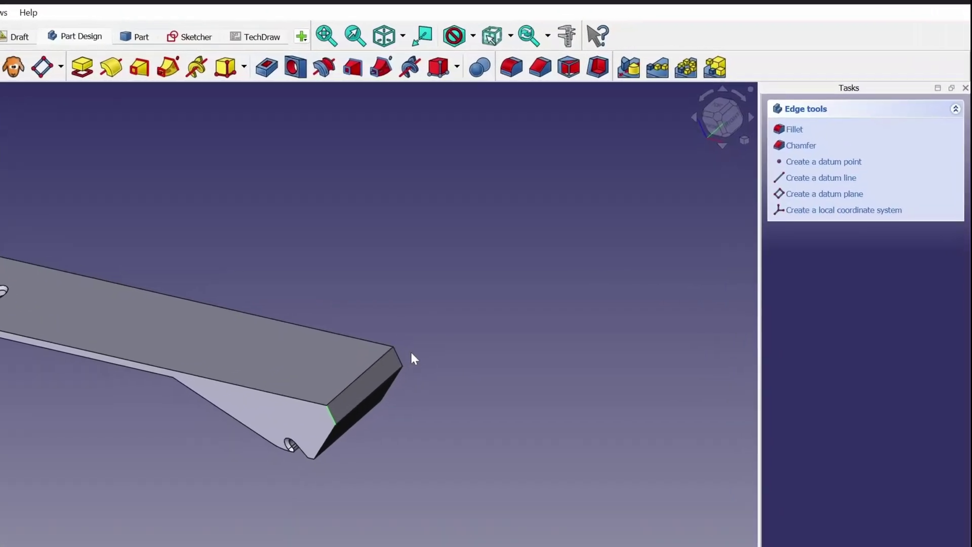
left_click(521, 286, "ctrl")
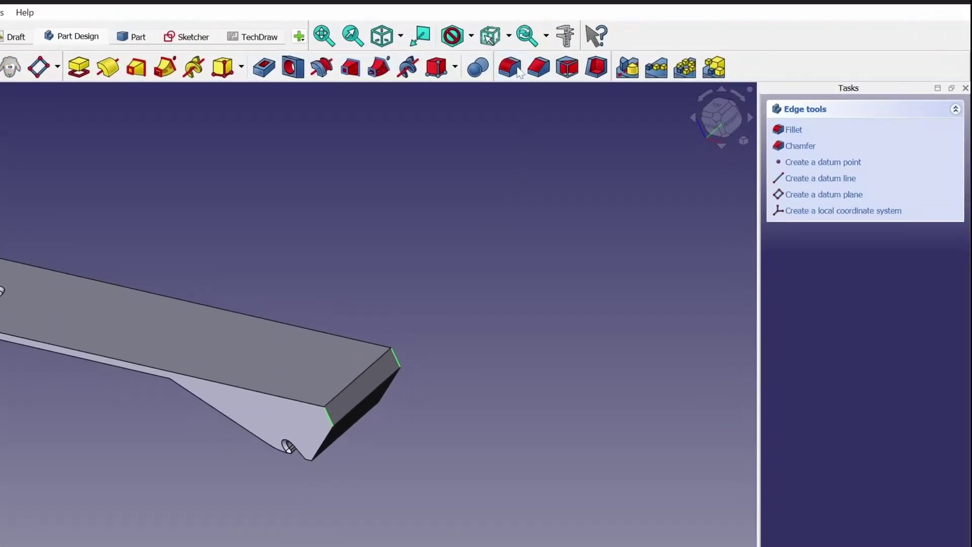
left_click(510, 68)
key("ctrl+a")
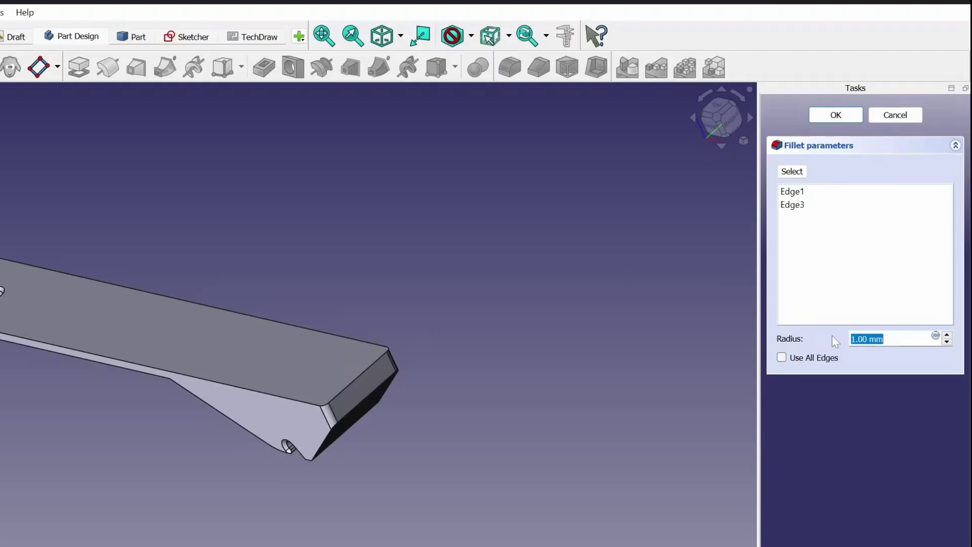
type("3")
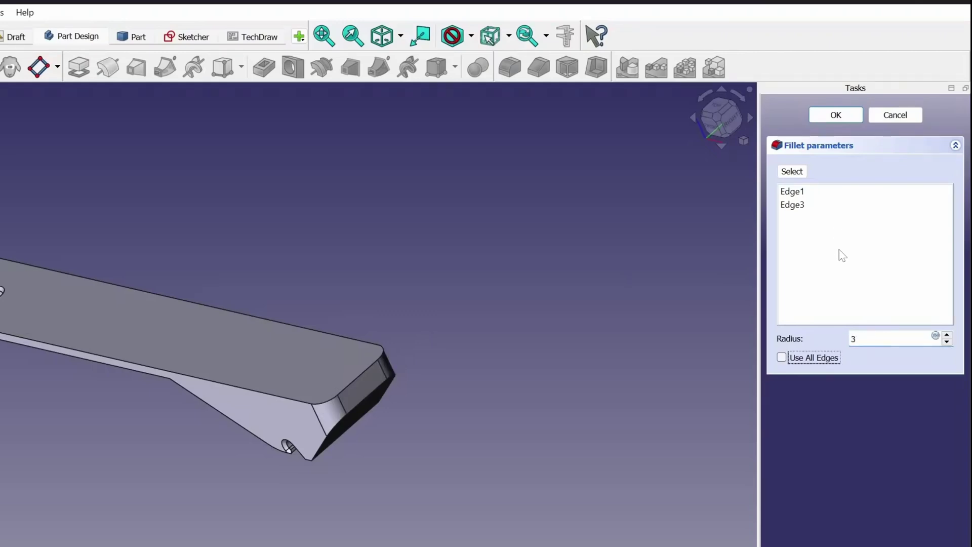
left_click(833, 115)
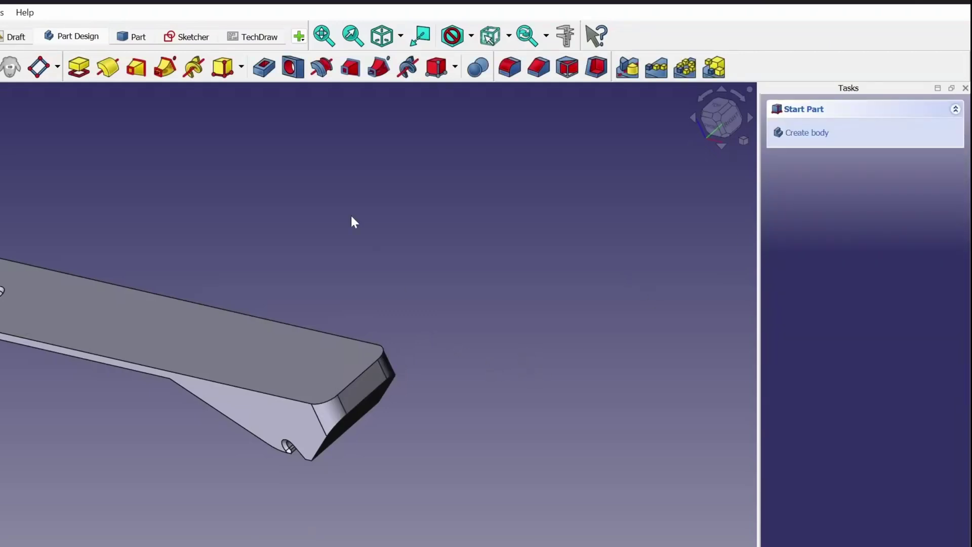
- Chamfer the long edge of the block's top face with an equal distance of 0.5 mm
left_click(295, 401)
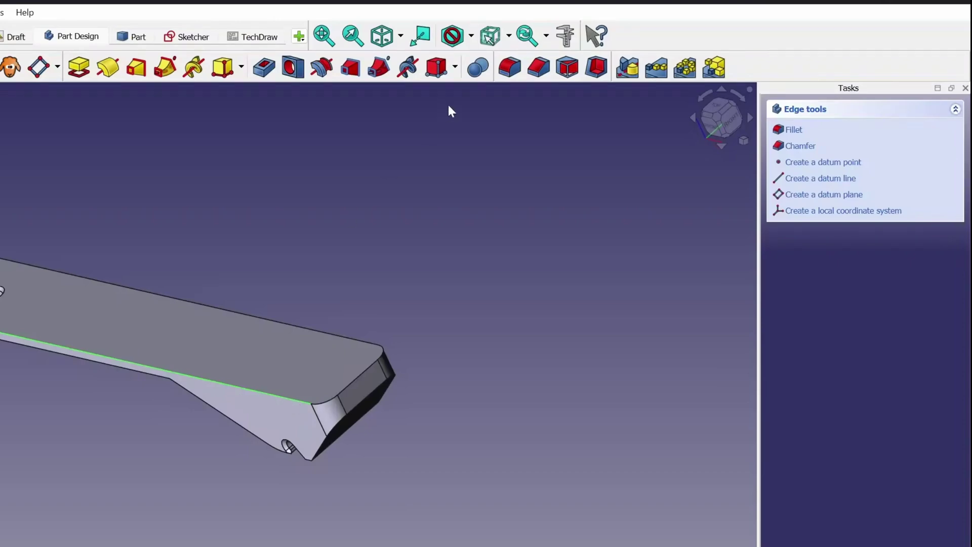
left_click(538, 67)
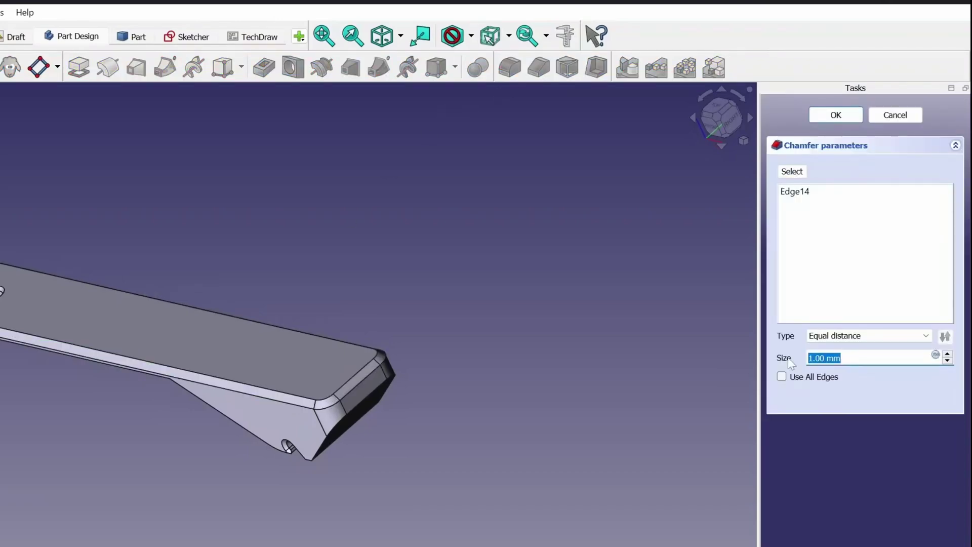
type("0.5")
key("Tab")
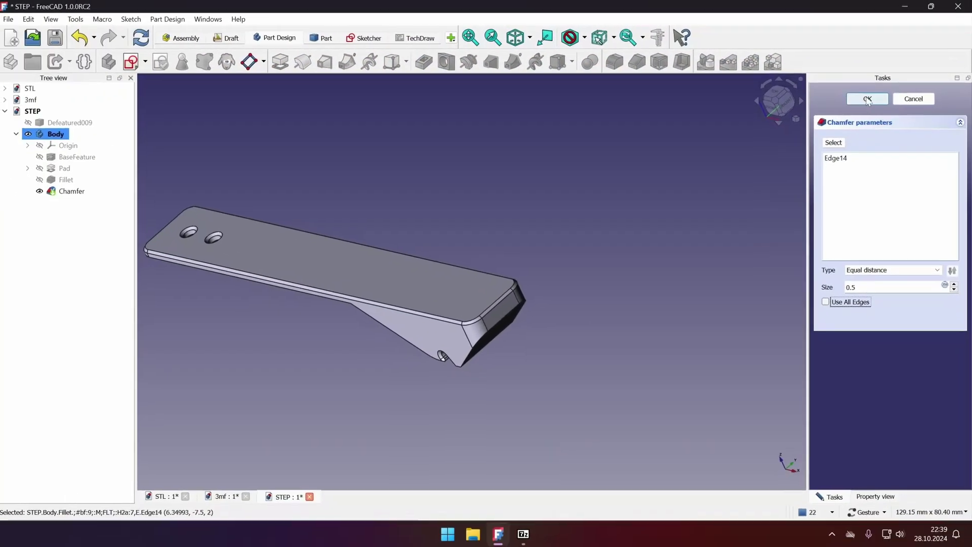
left_click(867, 100)
- Chamfer the rounded edge of the sloped end face with an equal distance, trying 0.5 mm before settling on 1 mm
left_click_drag(594, 412, 530, 414)
scroll(529, 414, "up", 3)
left_click(461, 301)
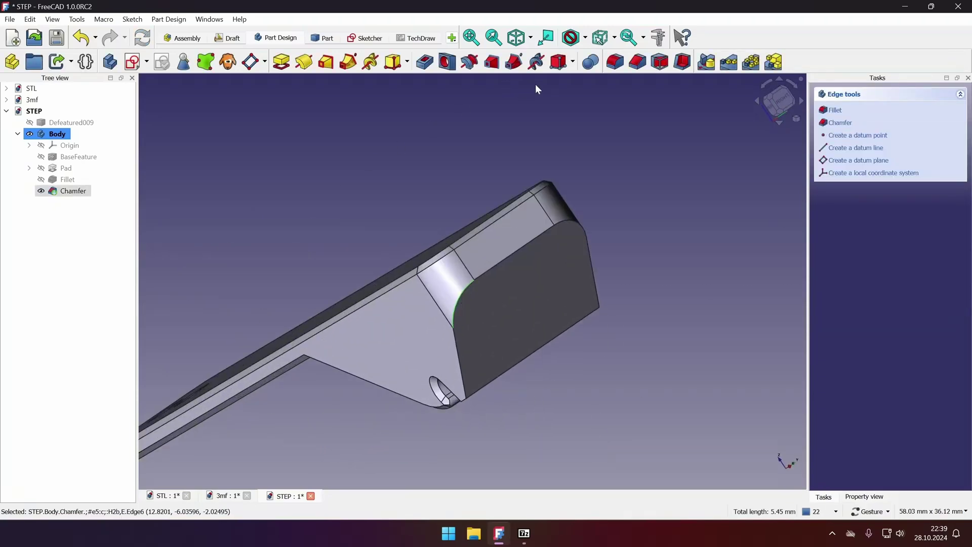
left_click(637, 61)
left_click_drag(602, 281, 813, 284)
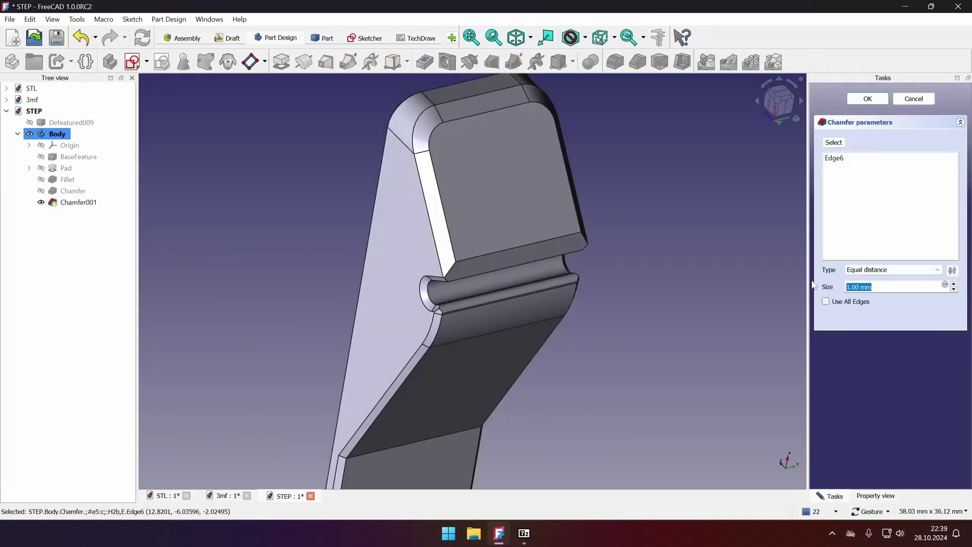
type("0.5")
key("Tab")
key("shift+Tab")
type("1")
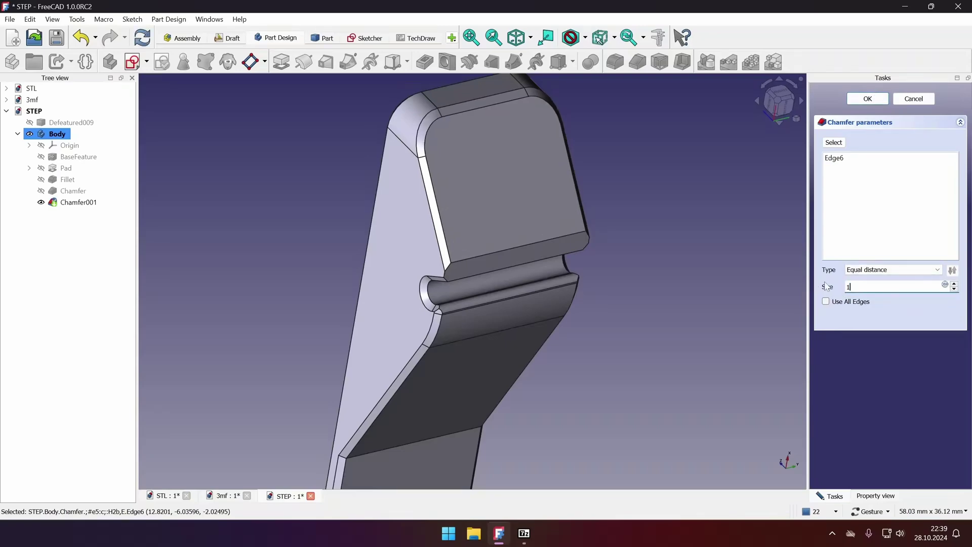
left_click_drag(673, 167, 557, 253)
left_click(867, 98)
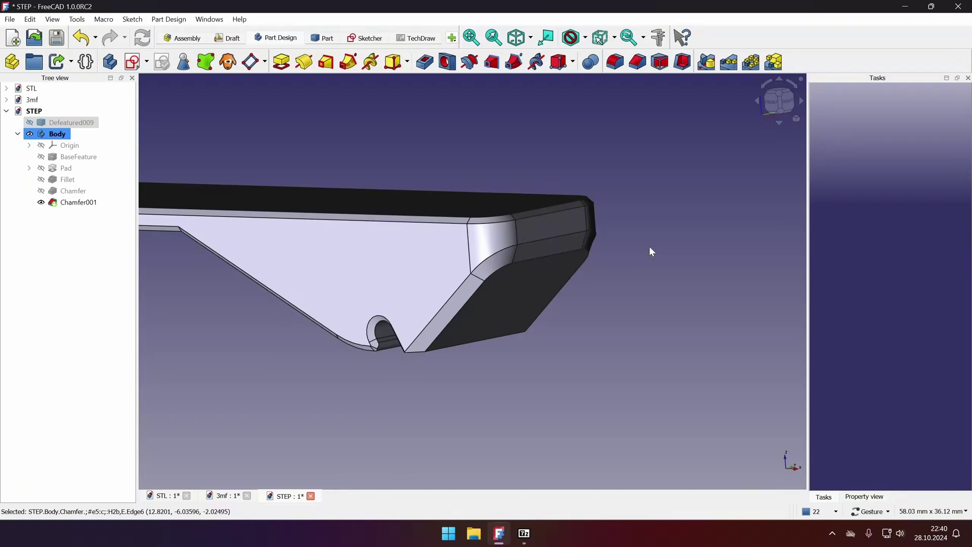
left_click_drag(636, 209, 567, 250)
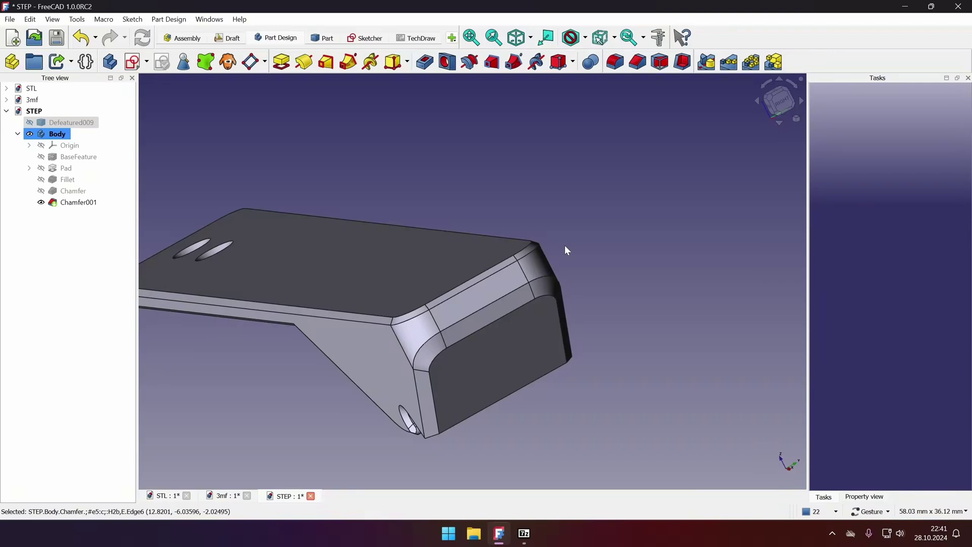
left_click_drag(603, 267, 619, 280)
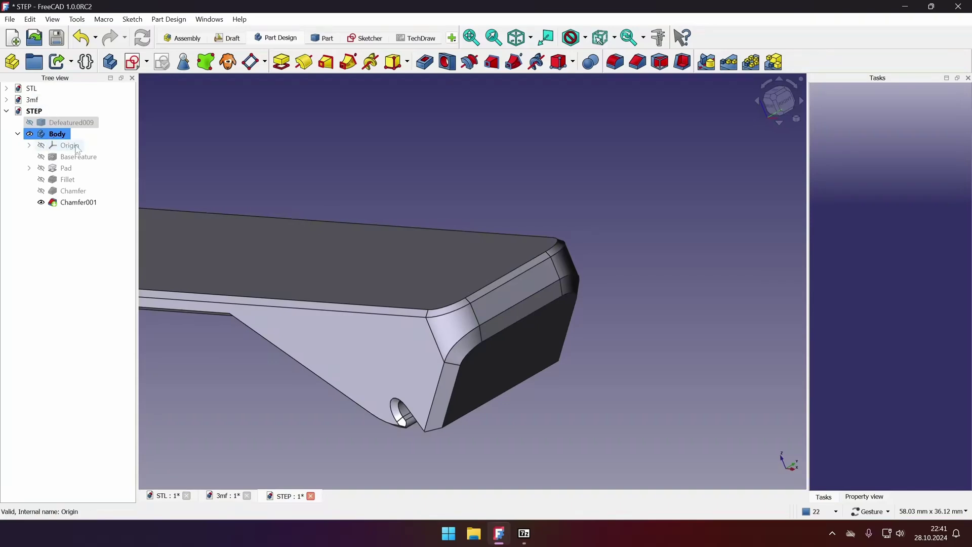
mouse_move(673, 337)
left_mouse_down()
mouse_move(684, 335)
mouse_move(658, 327)
left_mouse_up()
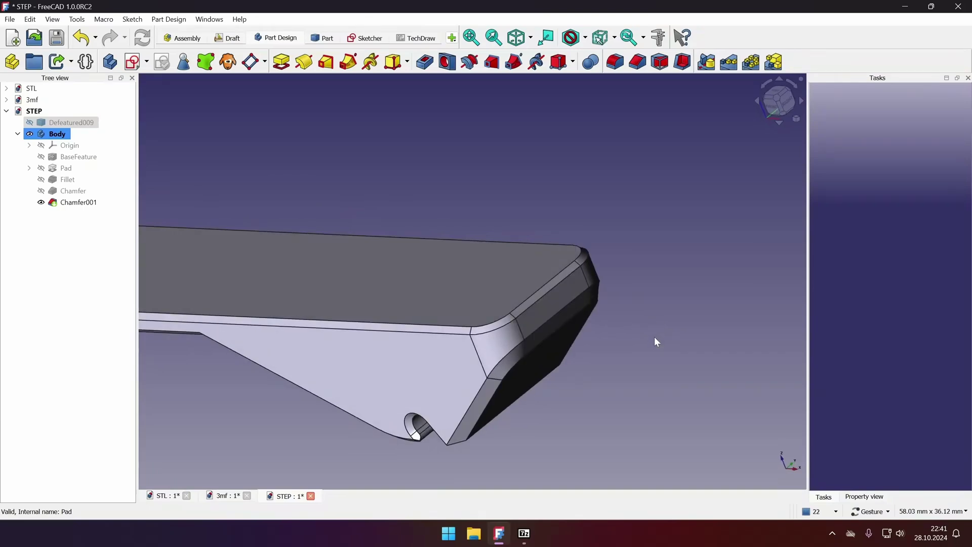
left_click_drag(654, 336, 562, 391)
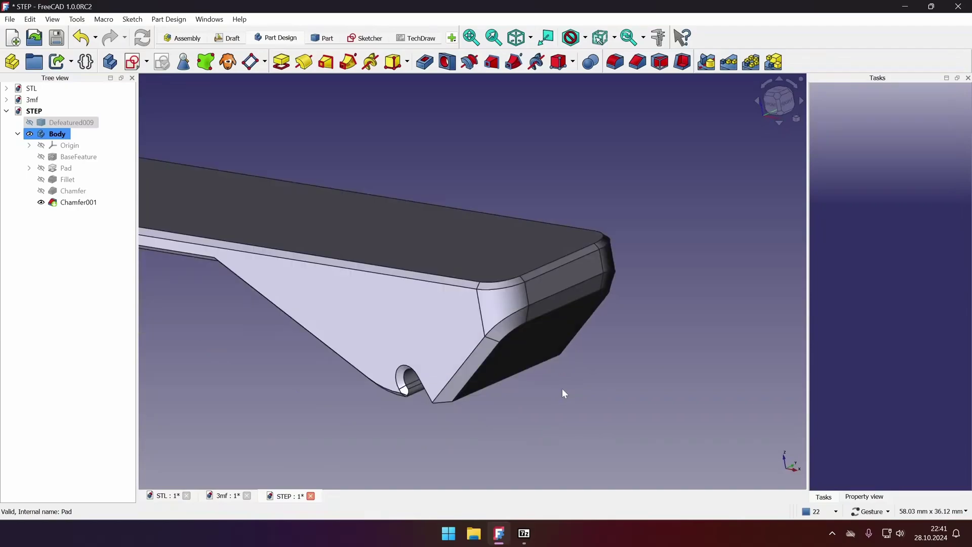